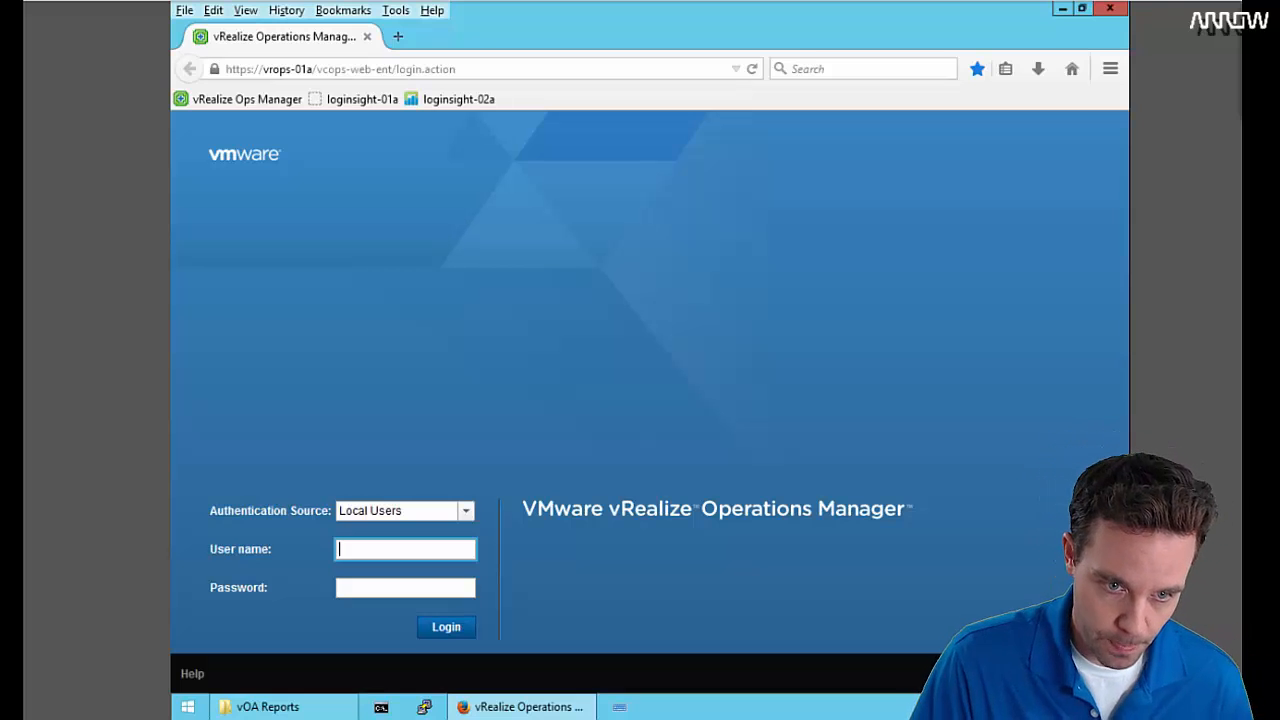
- Switch to VMware Partner Central and open the vSphere Optimization Assessment (VOA) Training page in Partner University
click(912, 378)
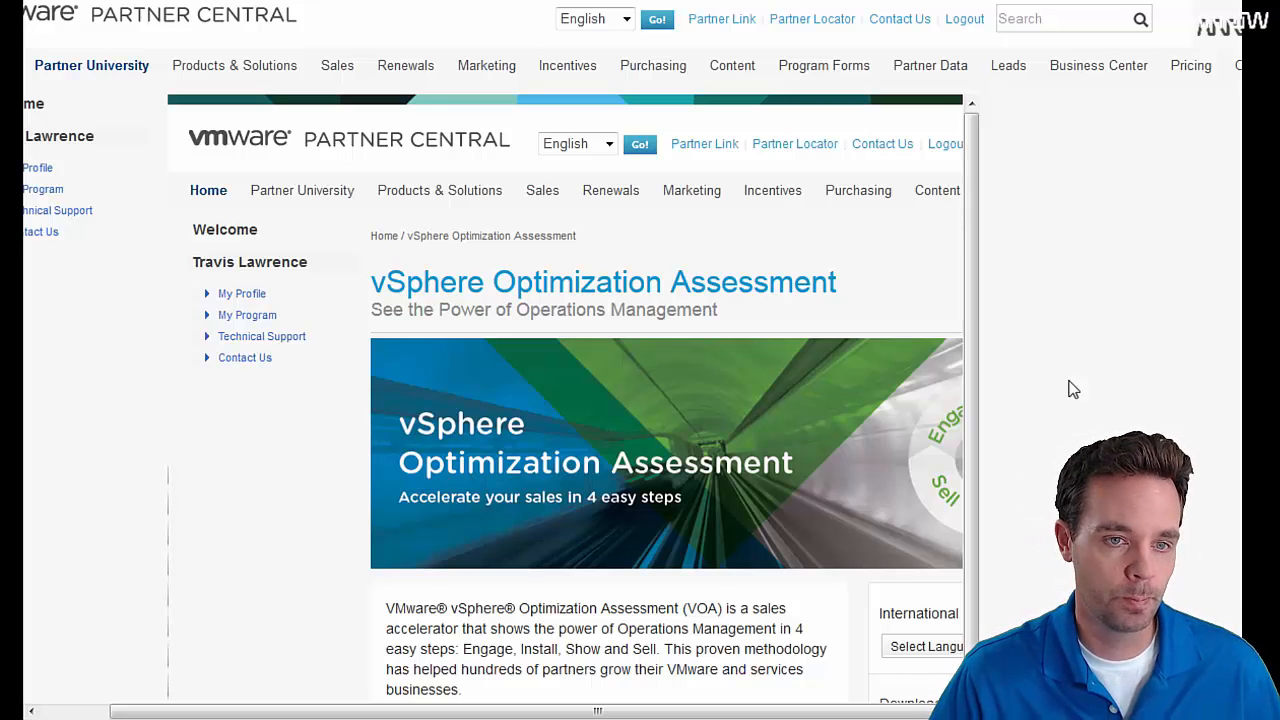
click(113, 76)
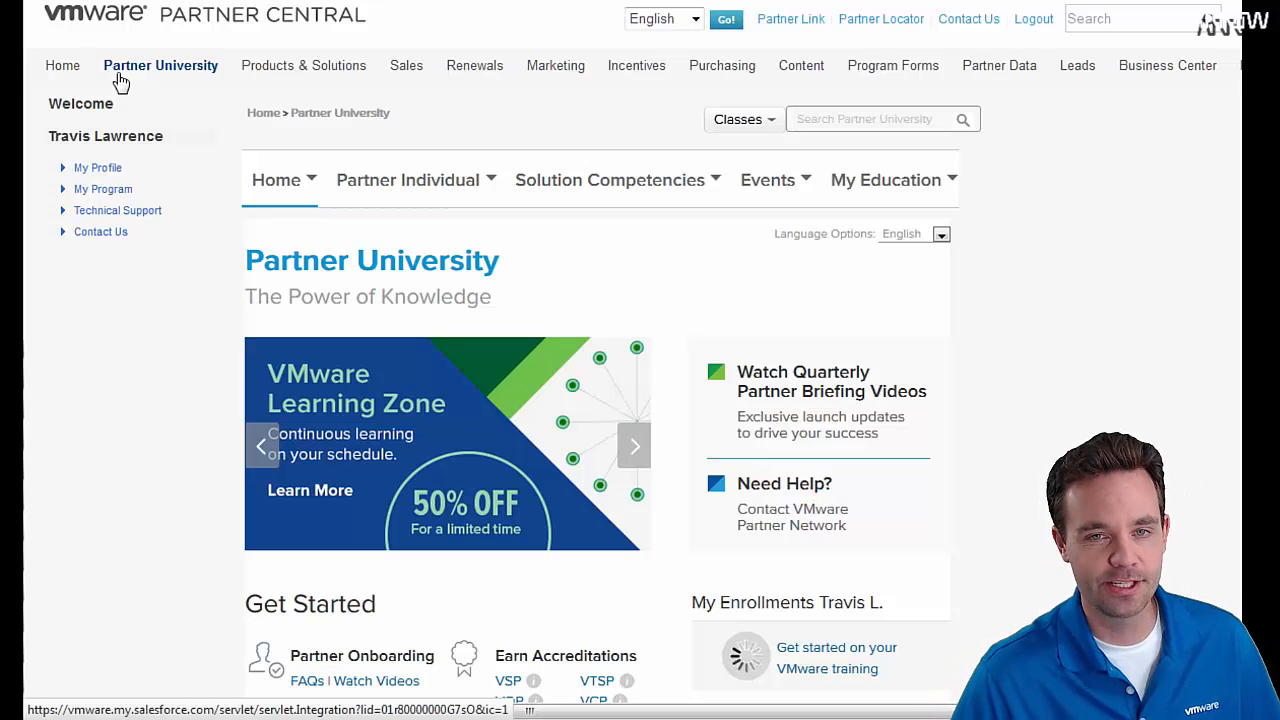
click(389, 183)
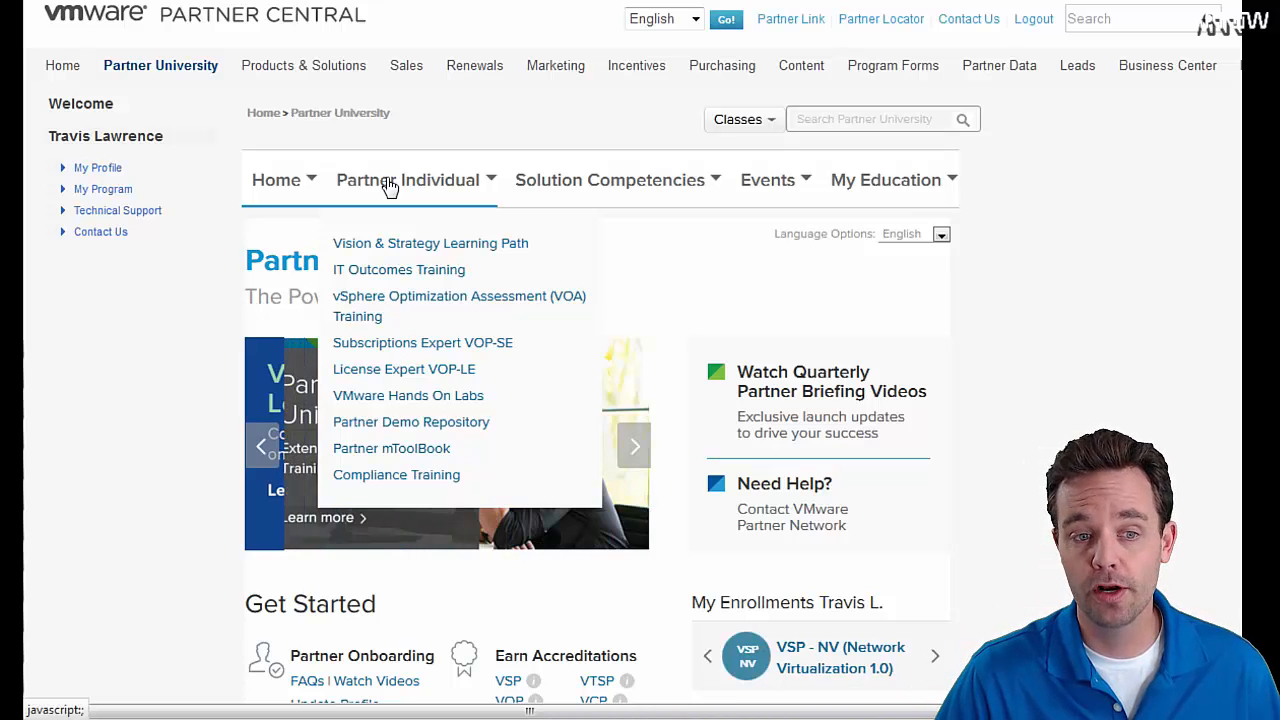
click(409, 313)
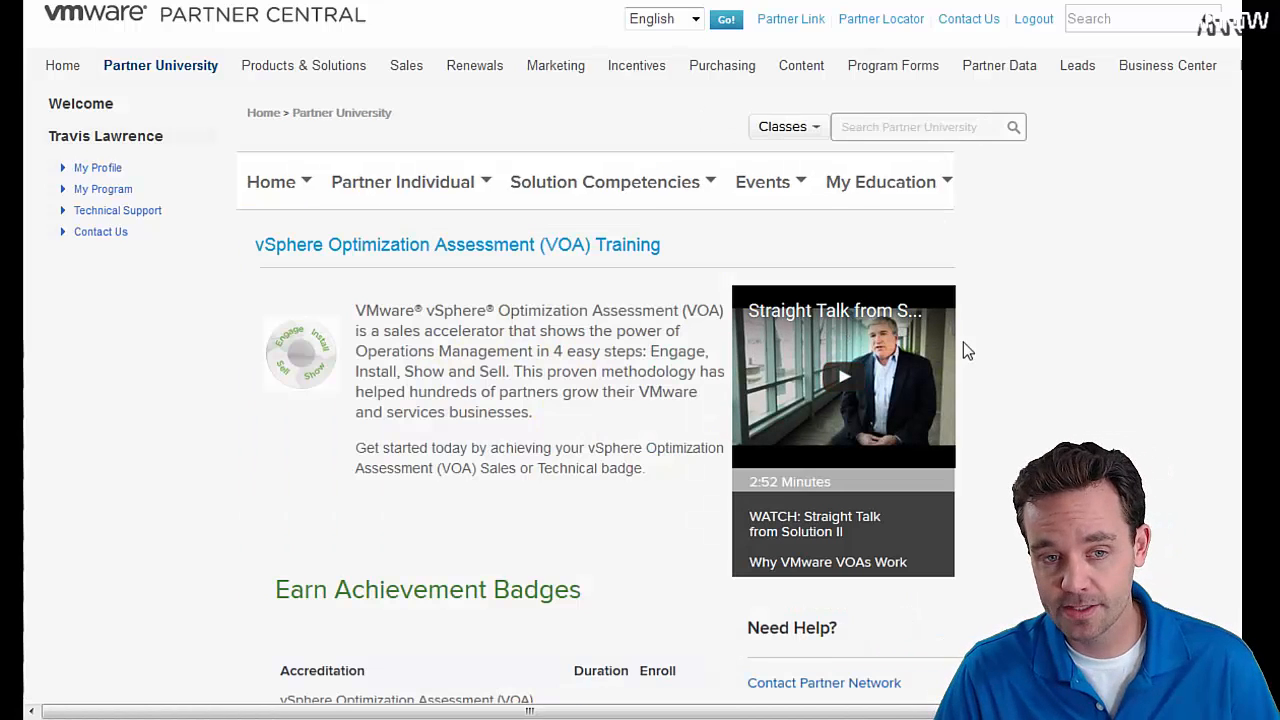
- Review the VOA Sales and Tech accreditations and test-out options under Earn Achievement Badges
scroll(1145, 390, down, 3)
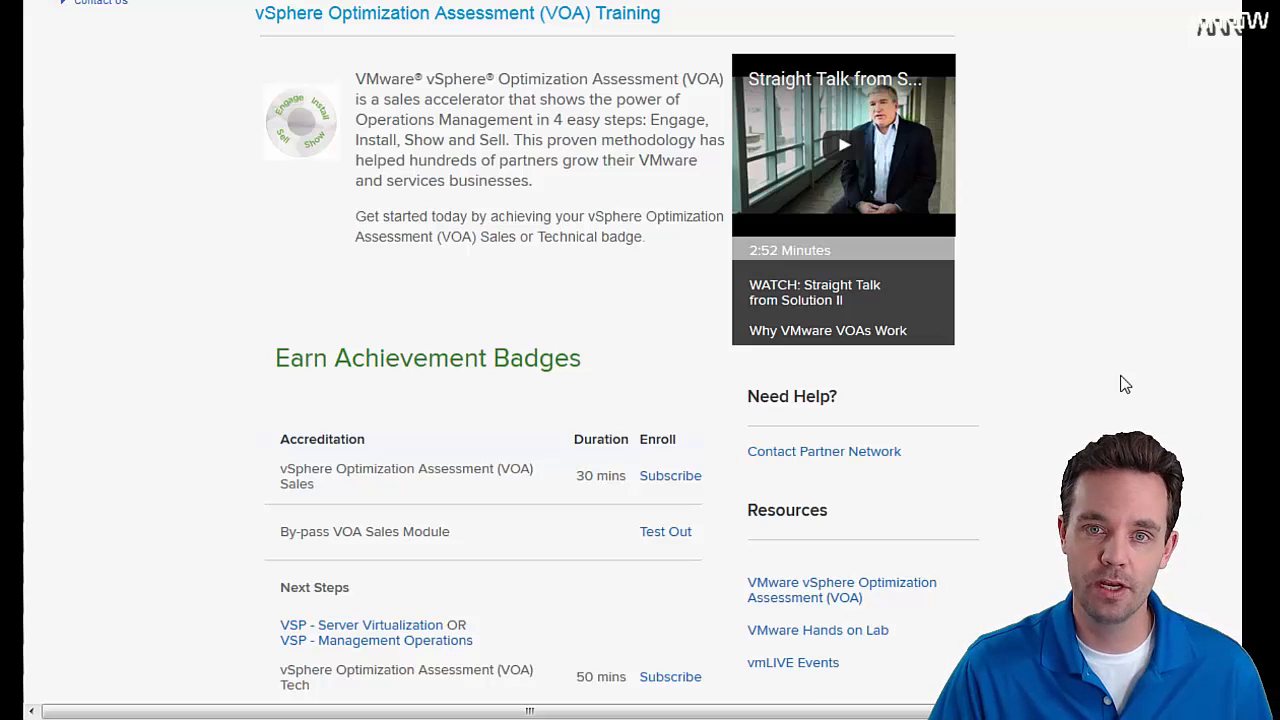
scroll(1088, 390, down, 2)
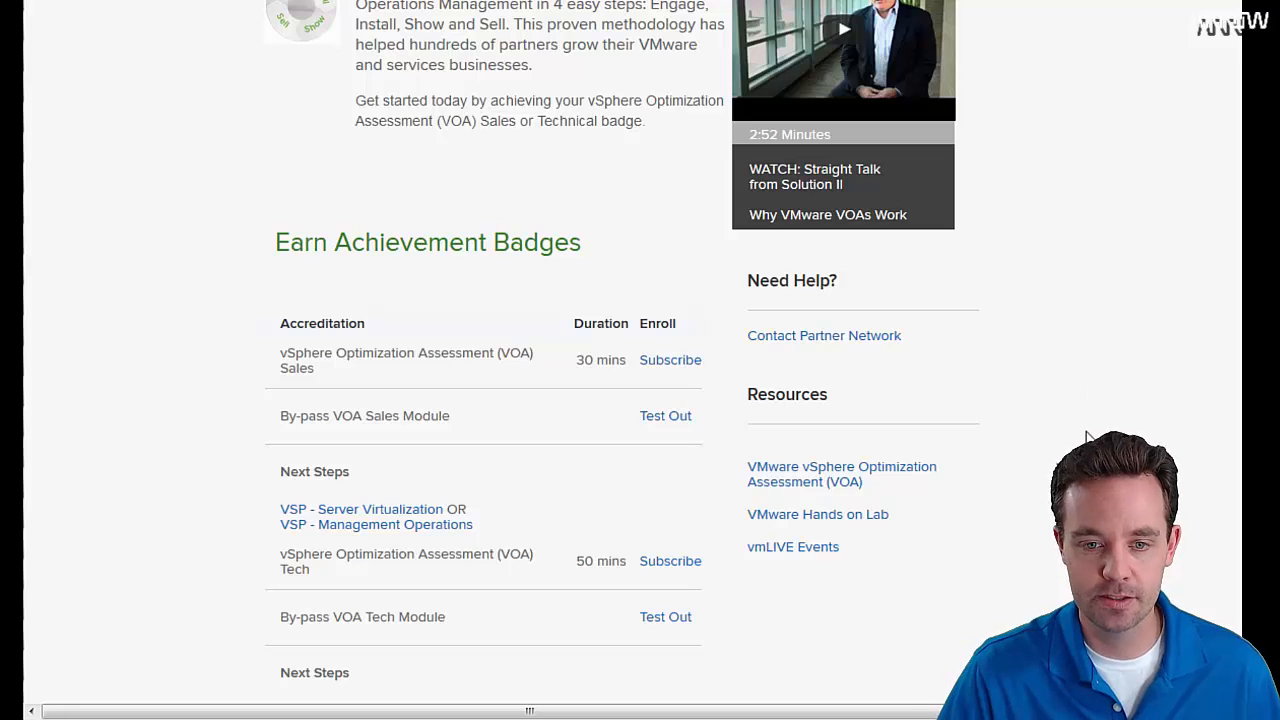
scroll(1020, 453, up, 3)
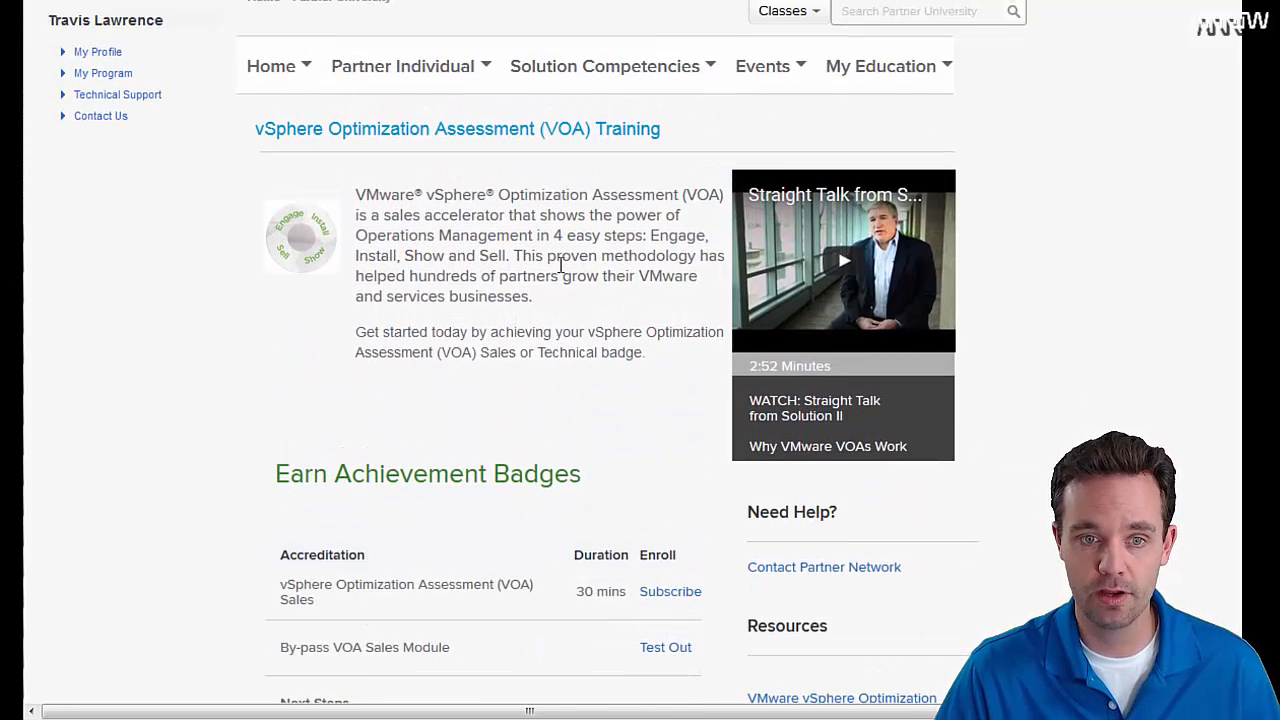
scroll(812, 338, down, 3)
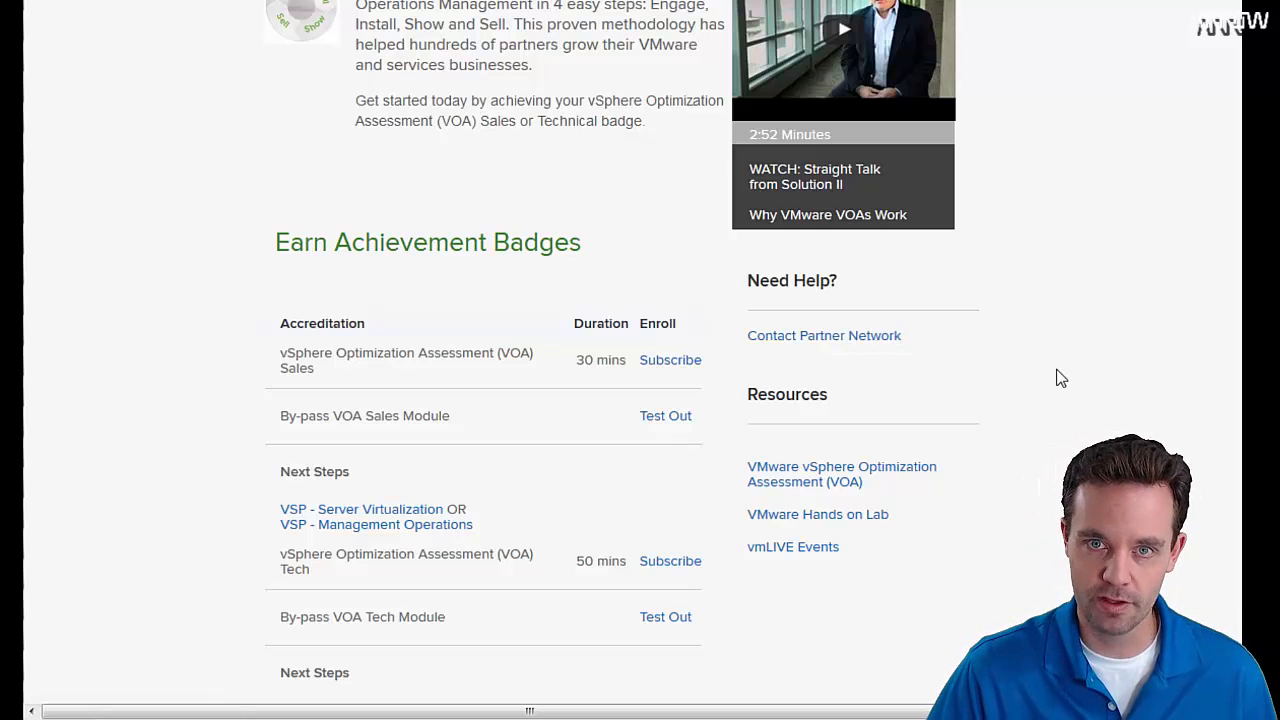
scroll(1078, 391, up, 3)
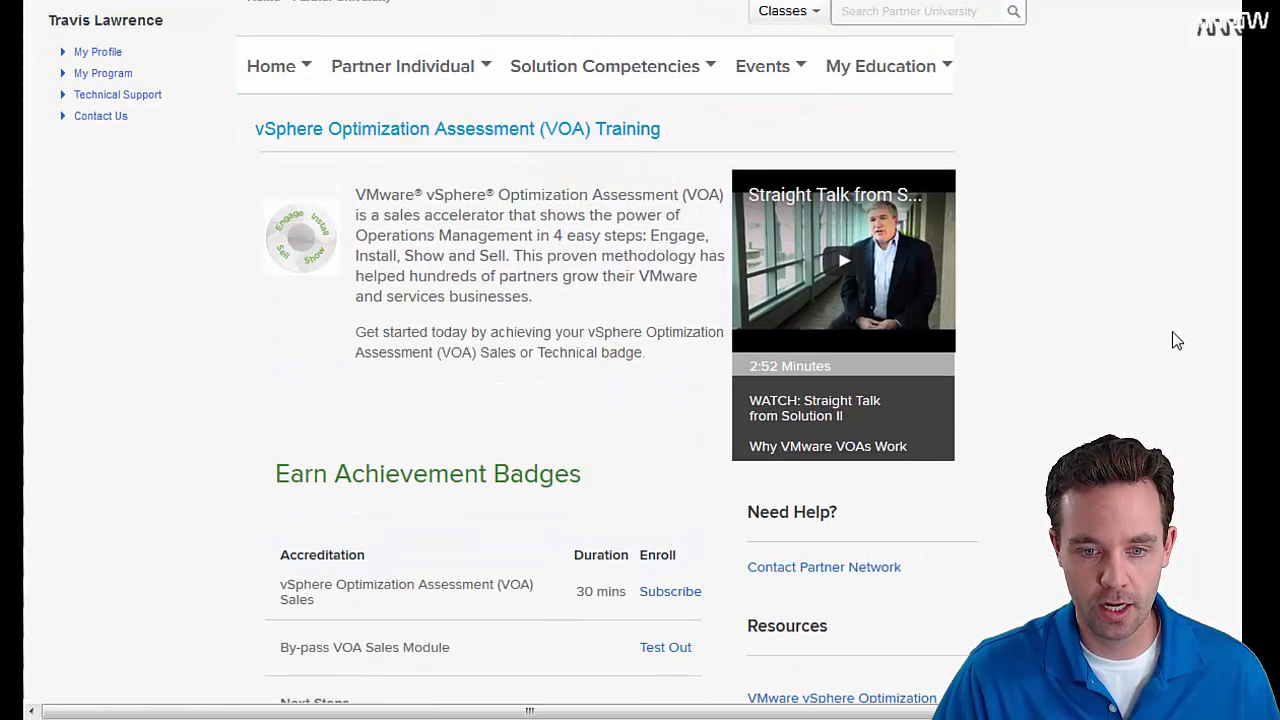
scroll(1174, 340, down, 3)
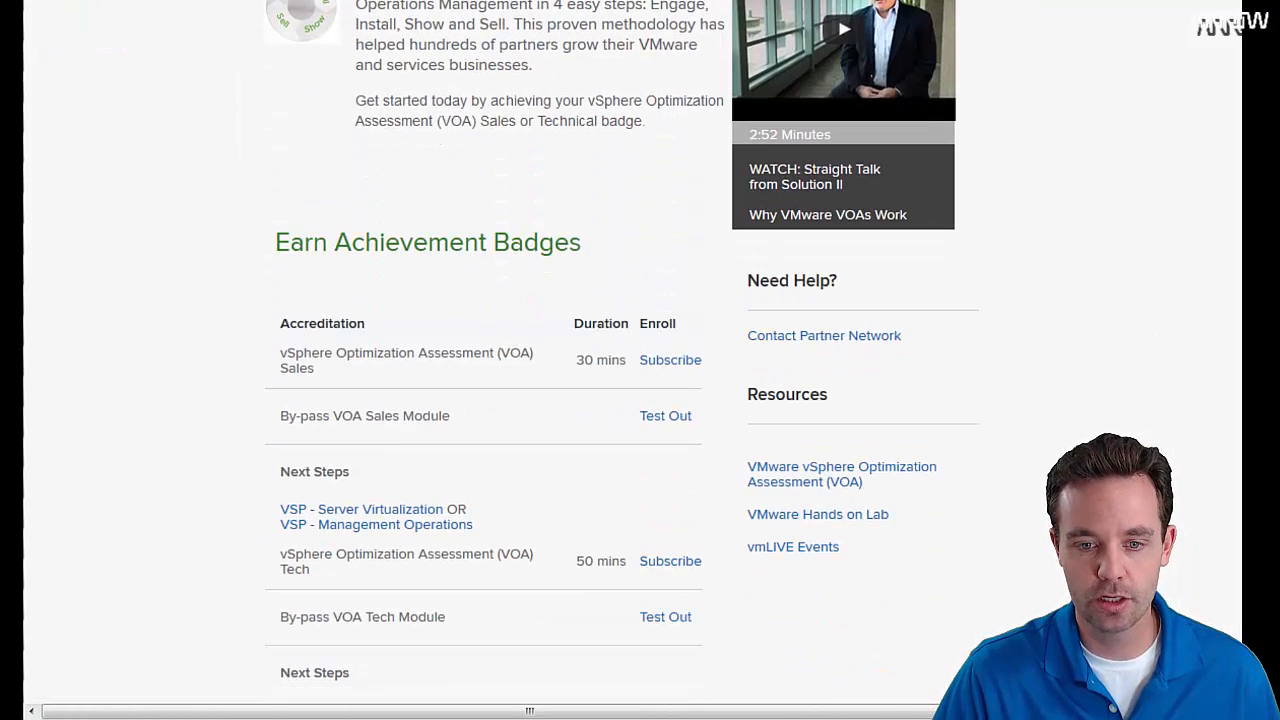
- Open the VMware vSphere Optimization Assessment (VOA) resource page and review its Engage section
click(826, 485)
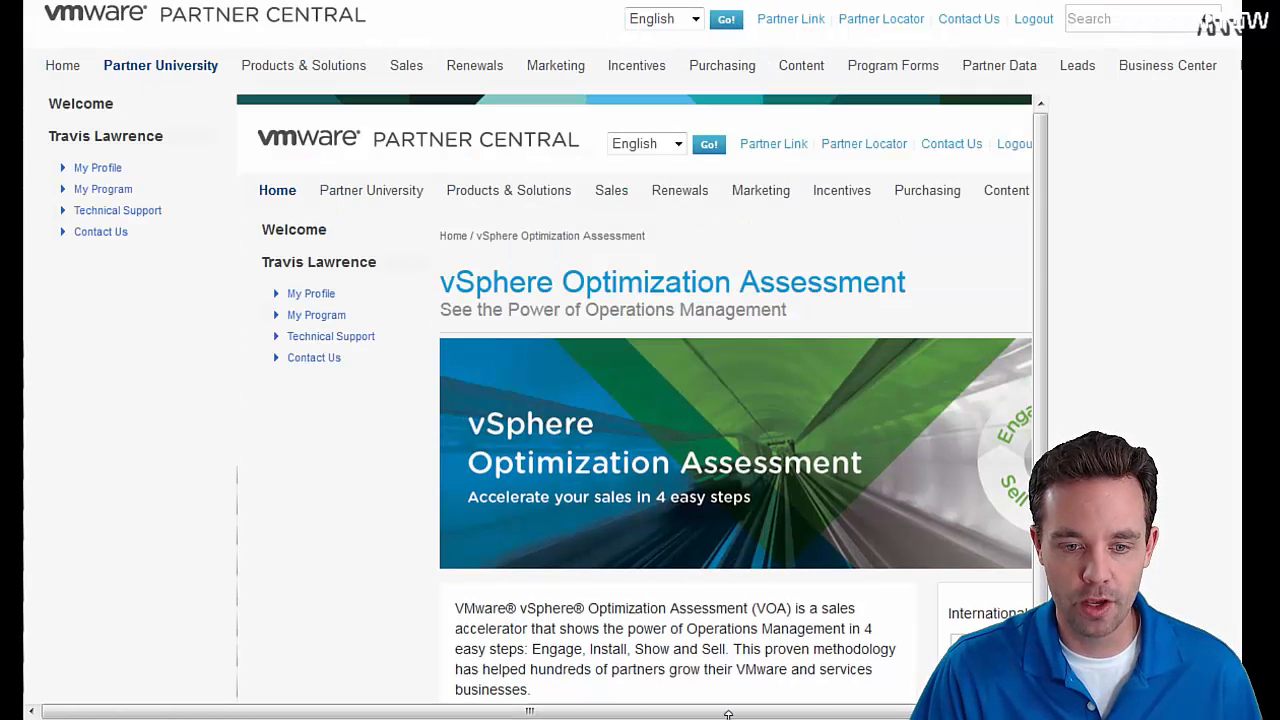
drag(735, 713, 836, 714)
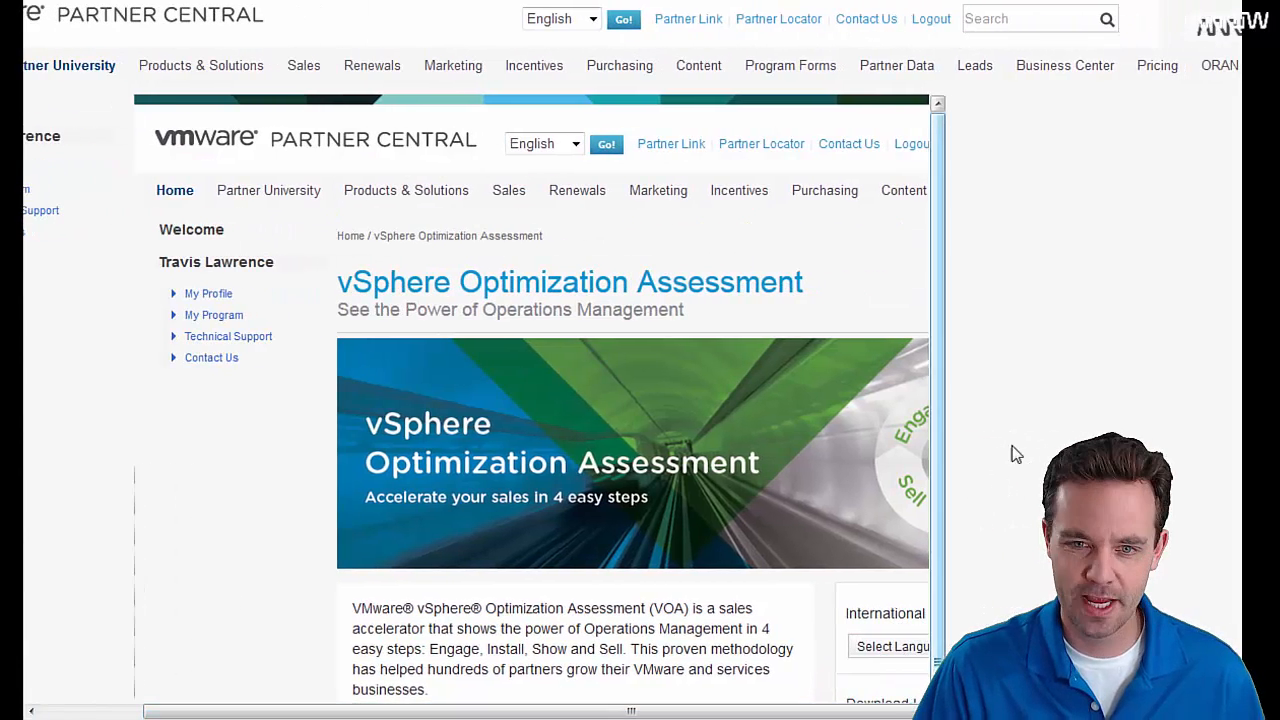
drag(932, 712, 900, 712)
scroll(877, 474, down, 4)
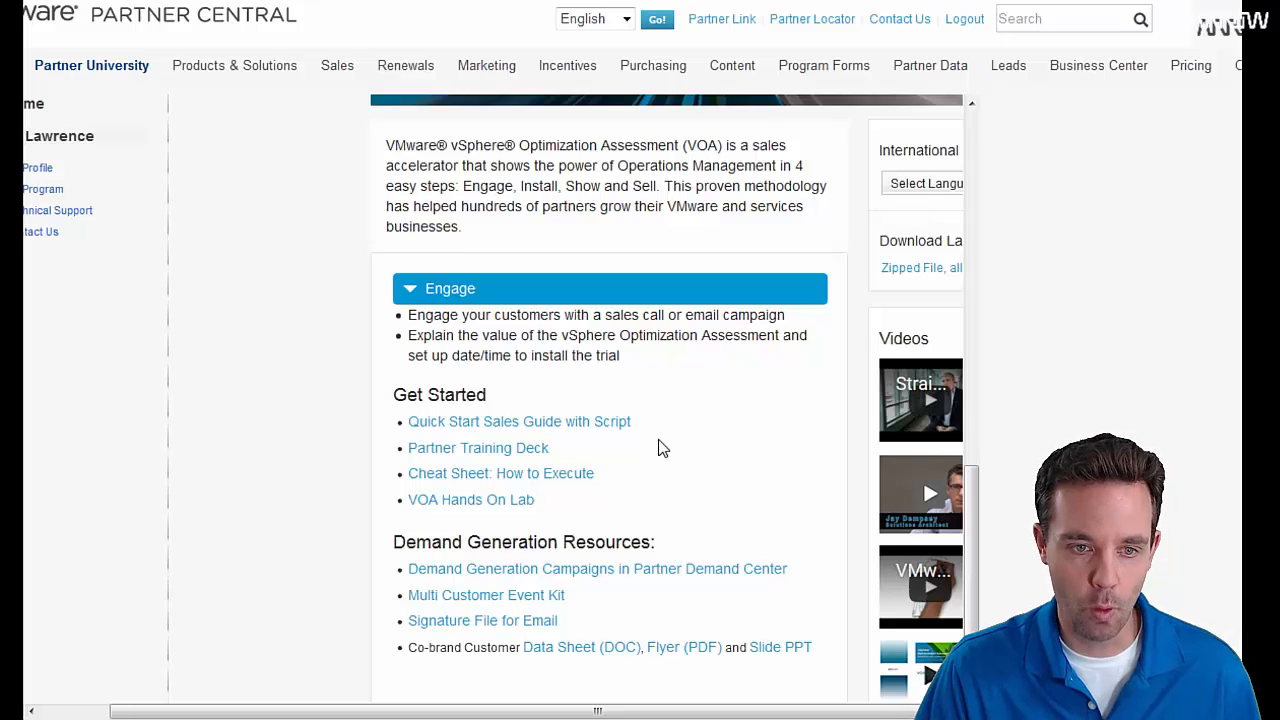
scroll(563, 297, down, 2)
scroll(563, 297, down, 1)
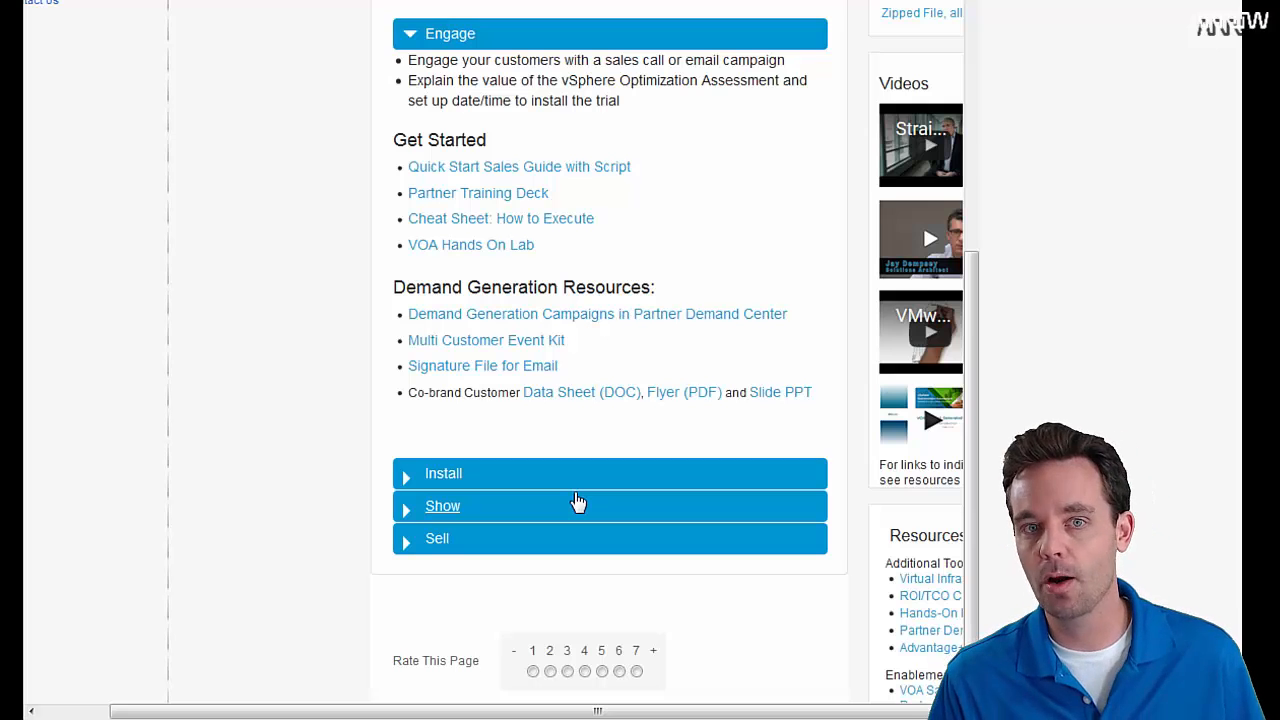
- Expand the Install section and open the content page of the Technical Resource Kit for product version 6.x
click(448, 478)
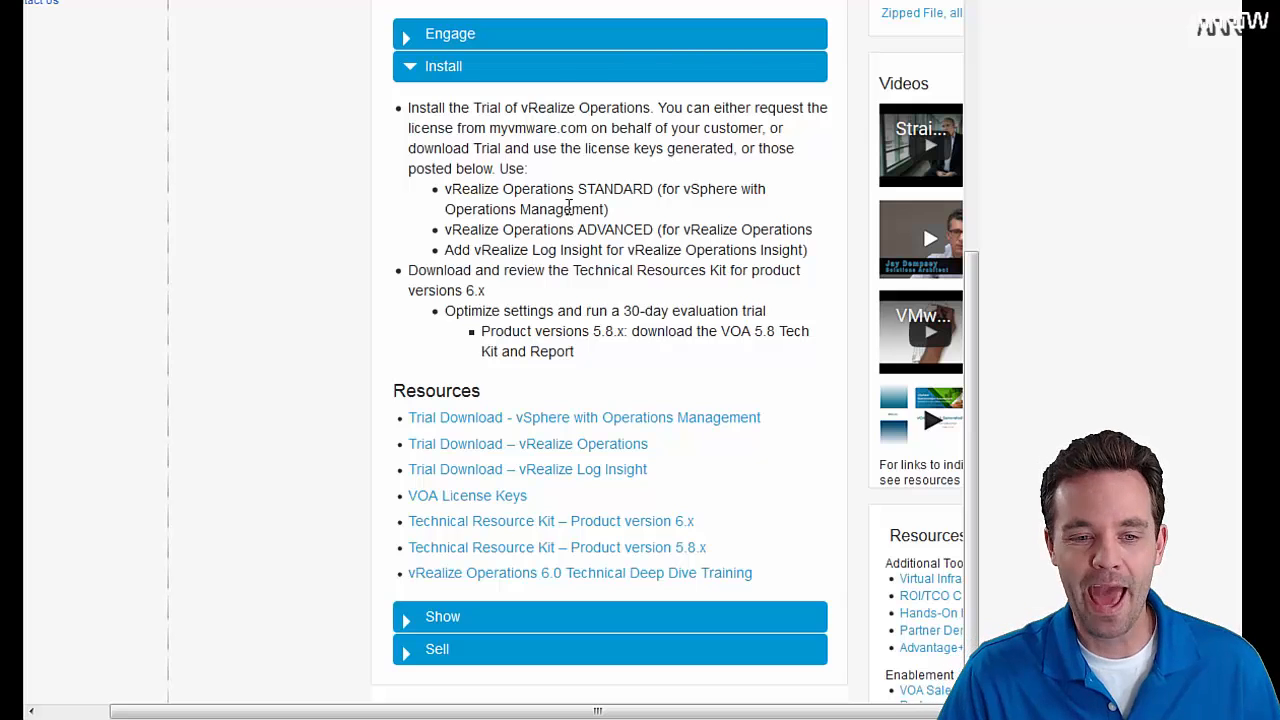
scroll(700, 450, down, 1)
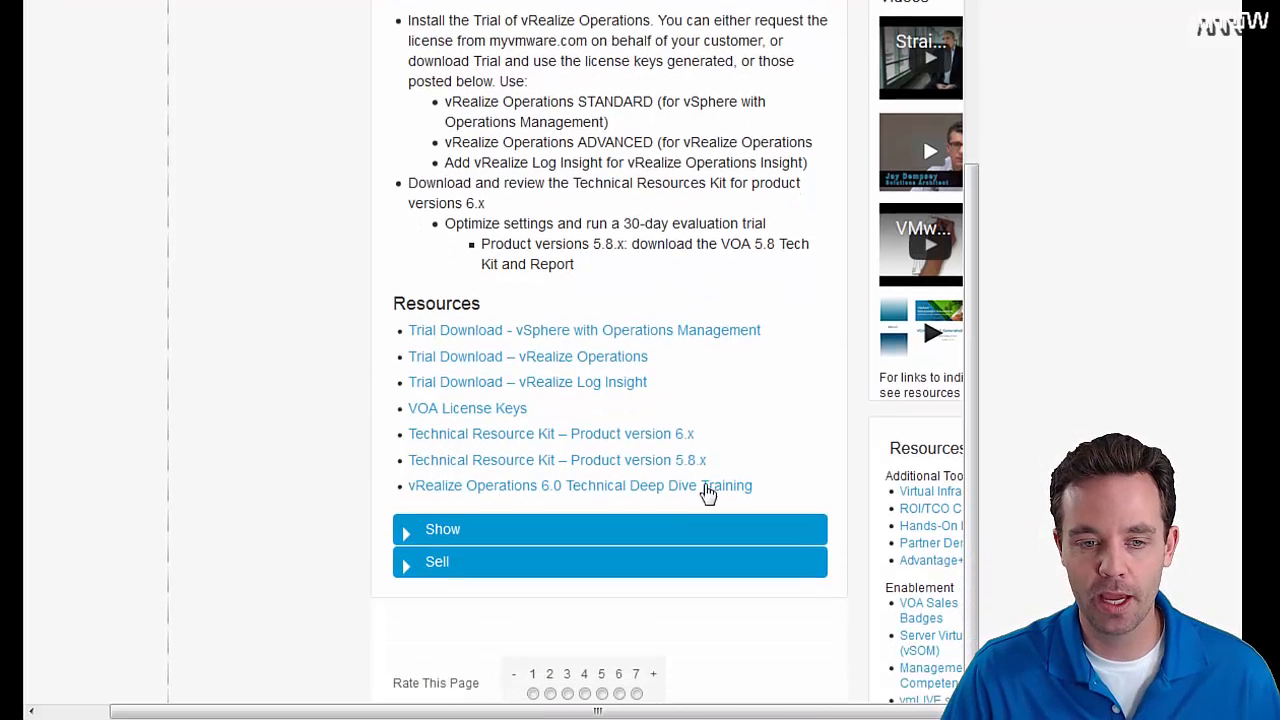
click(457, 409)
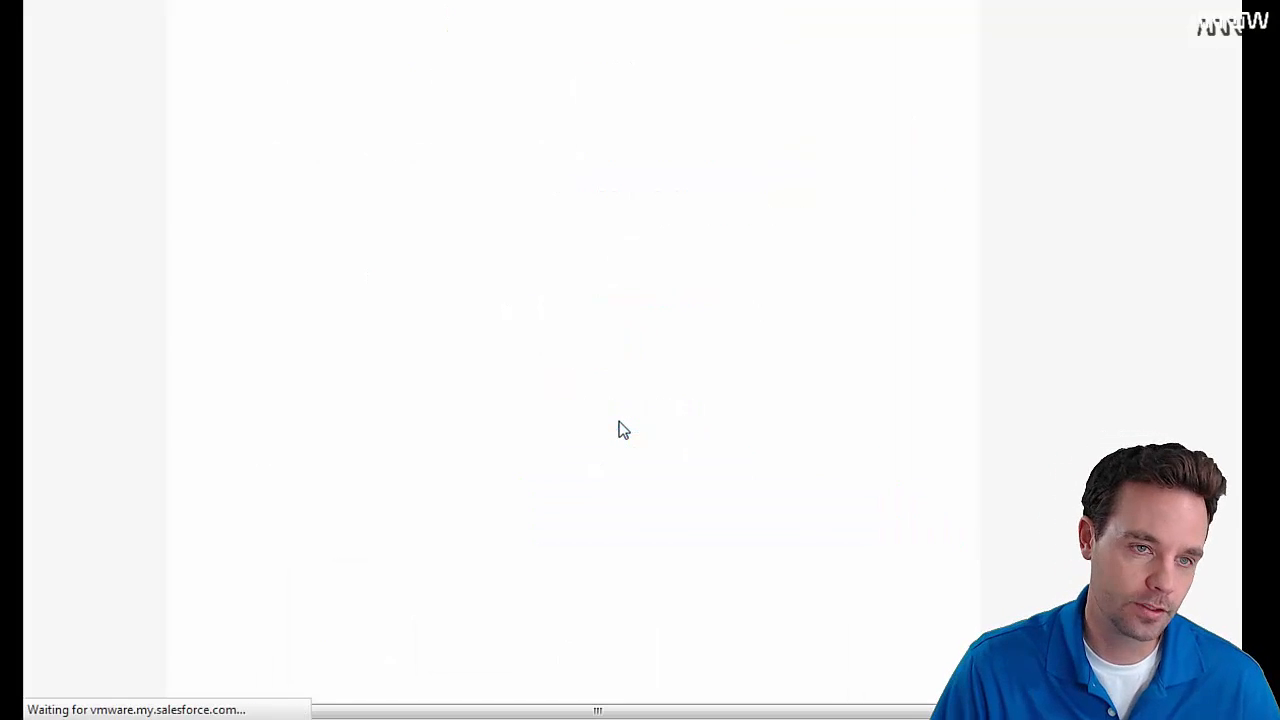
scroll(594, 334, up, 3)
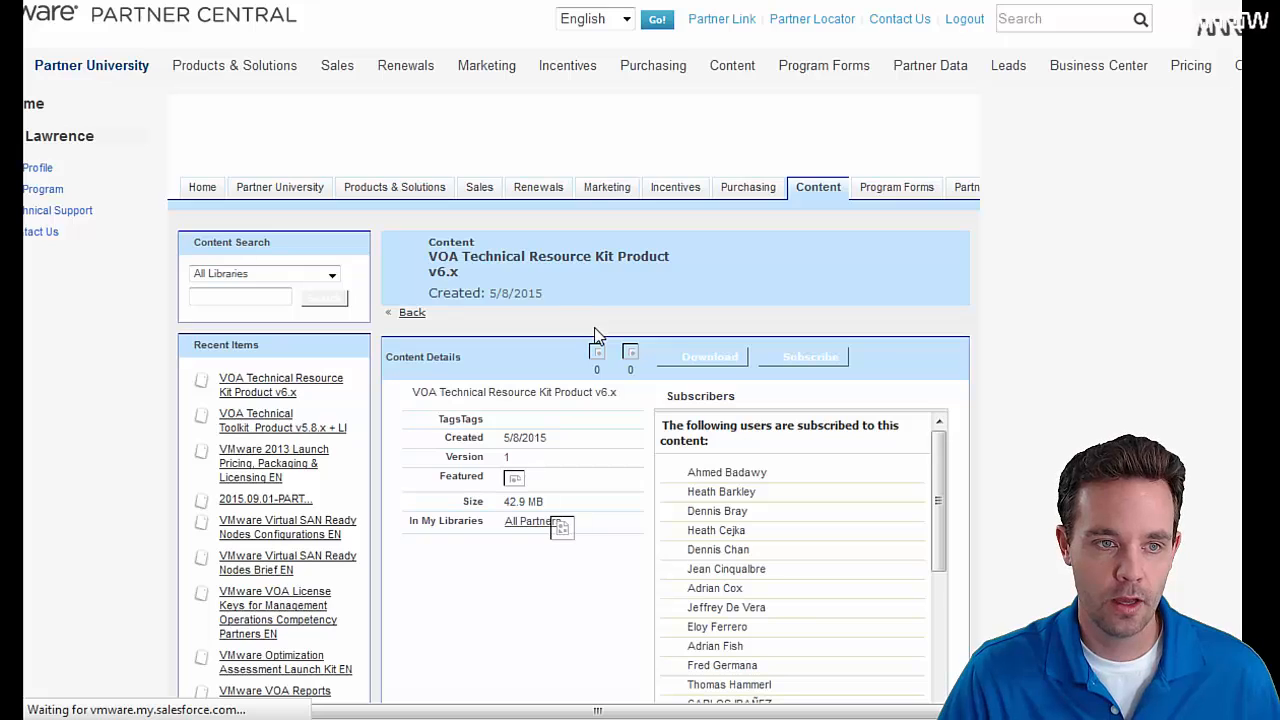
scroll(598, 337, down, 2)
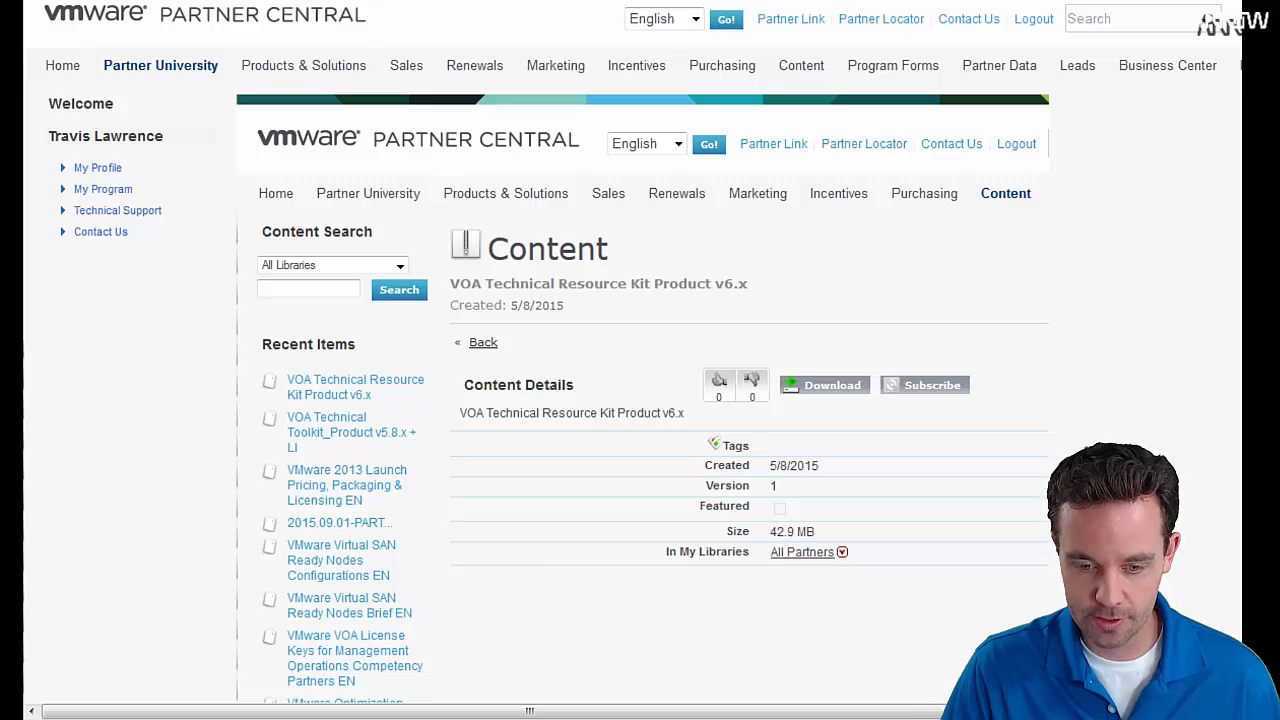
- Switch to File Explorer and browse the resource kit's VOA Product Reports down to the Importing VOA Reports in vR Ops Presentation & PAK File folder
key(alt+Tab)
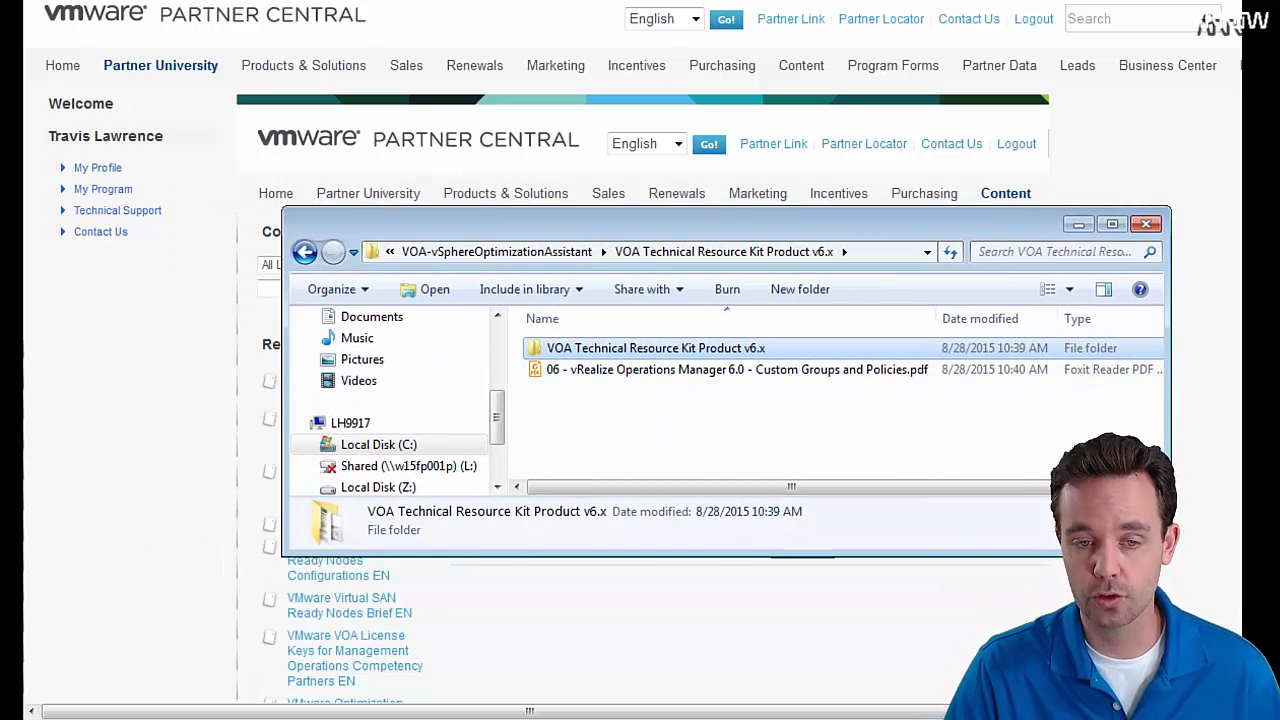
key(Return)
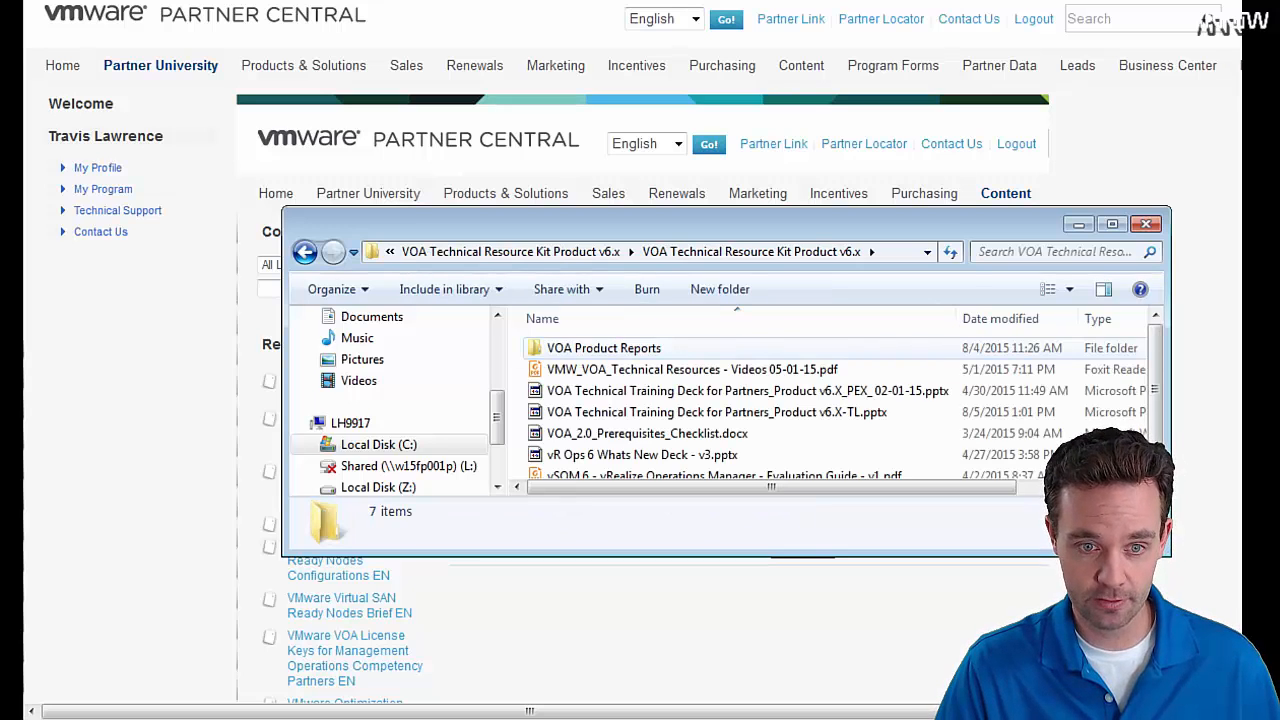
double_click(604, 348)
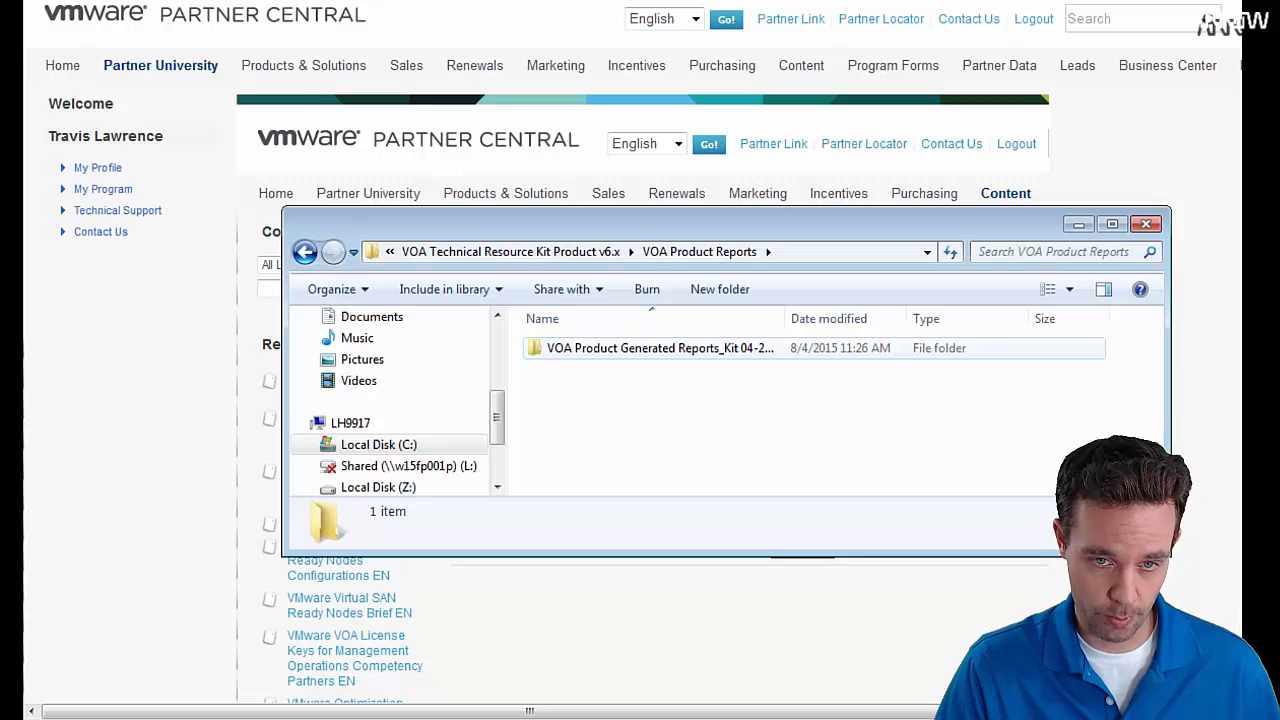
double_click(640, 348)
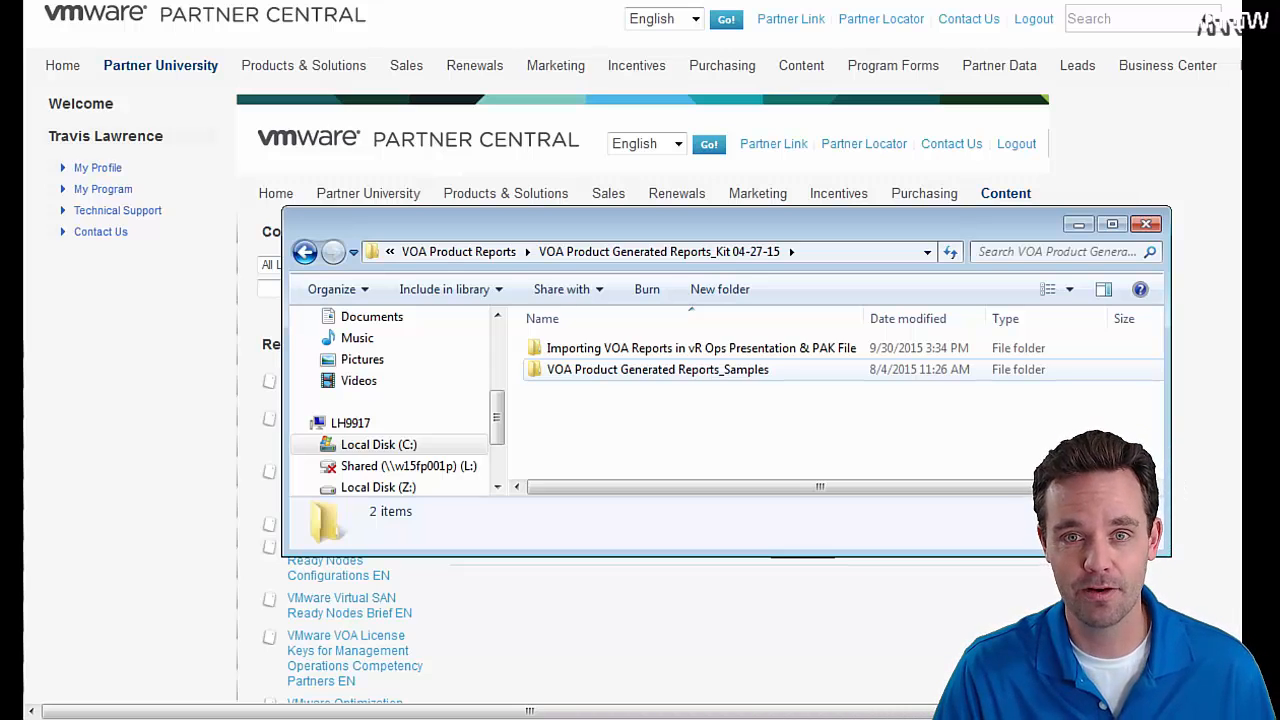
click(657, 370)
click(700, 348)
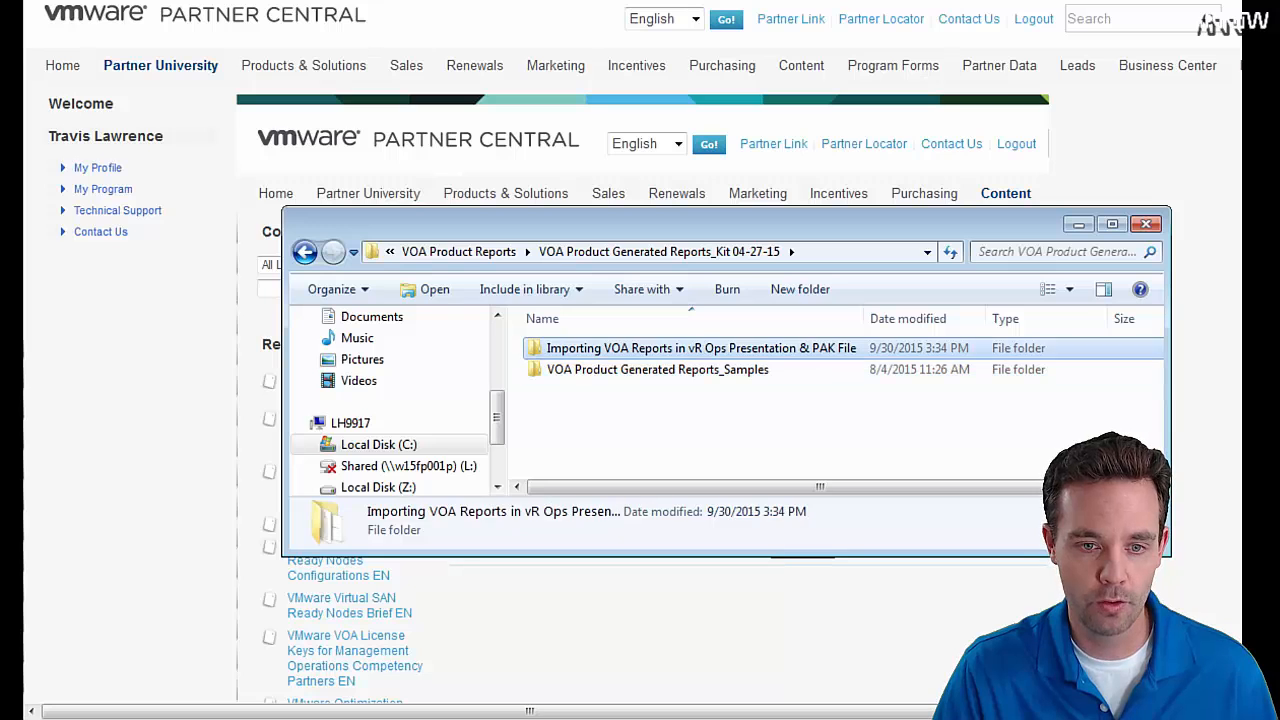
key(Return)
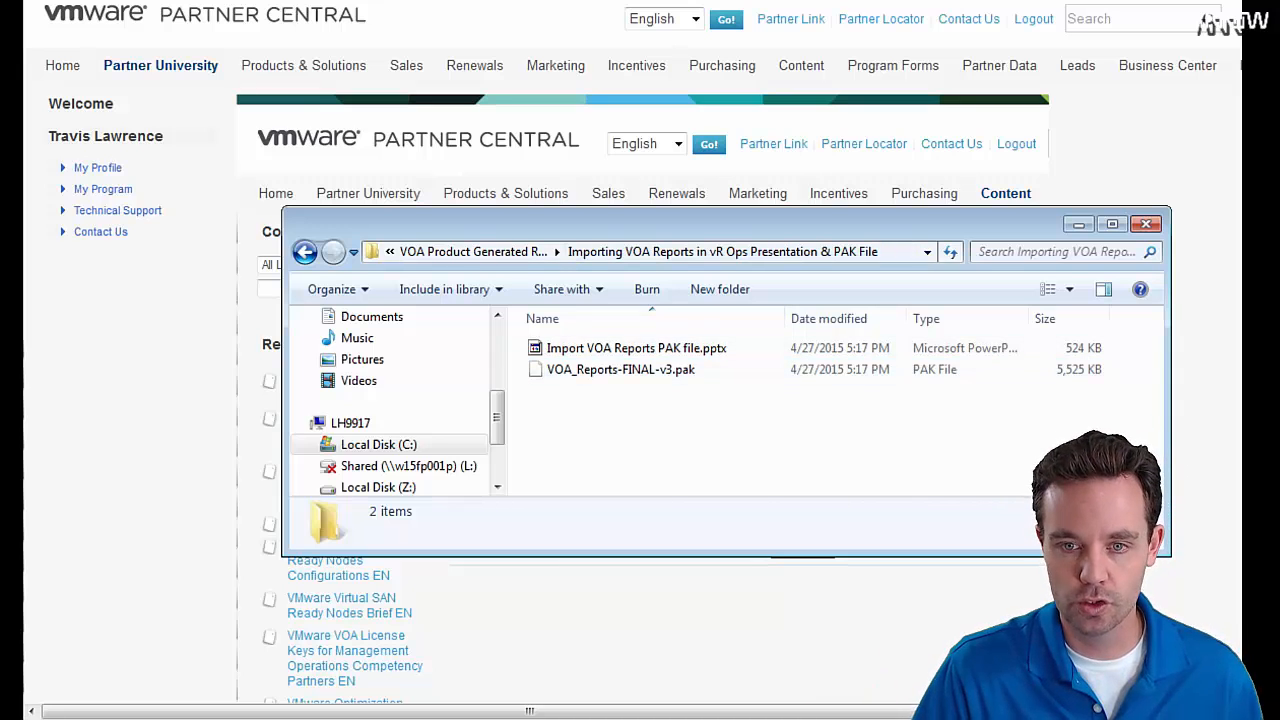
- Minimize File Explorer and log in to vRealize Operations Manager as the local user admin with the account password
click(1079, 225)
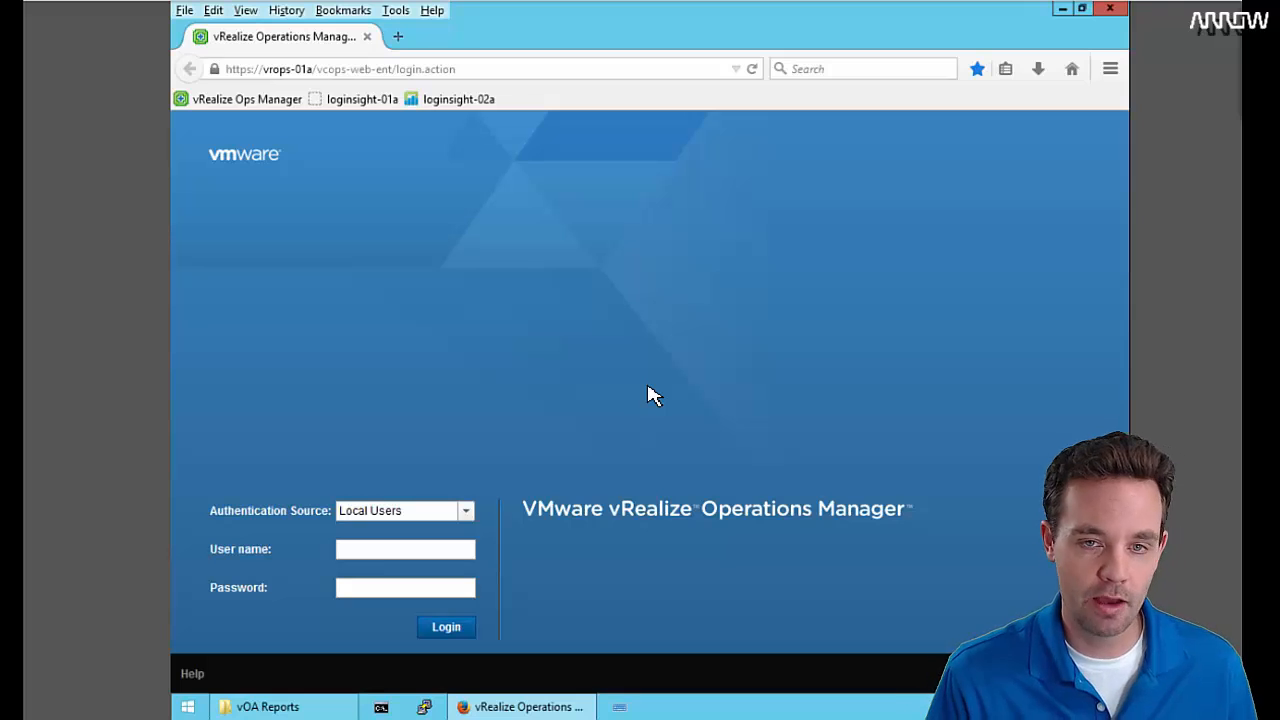
click(455, 552)
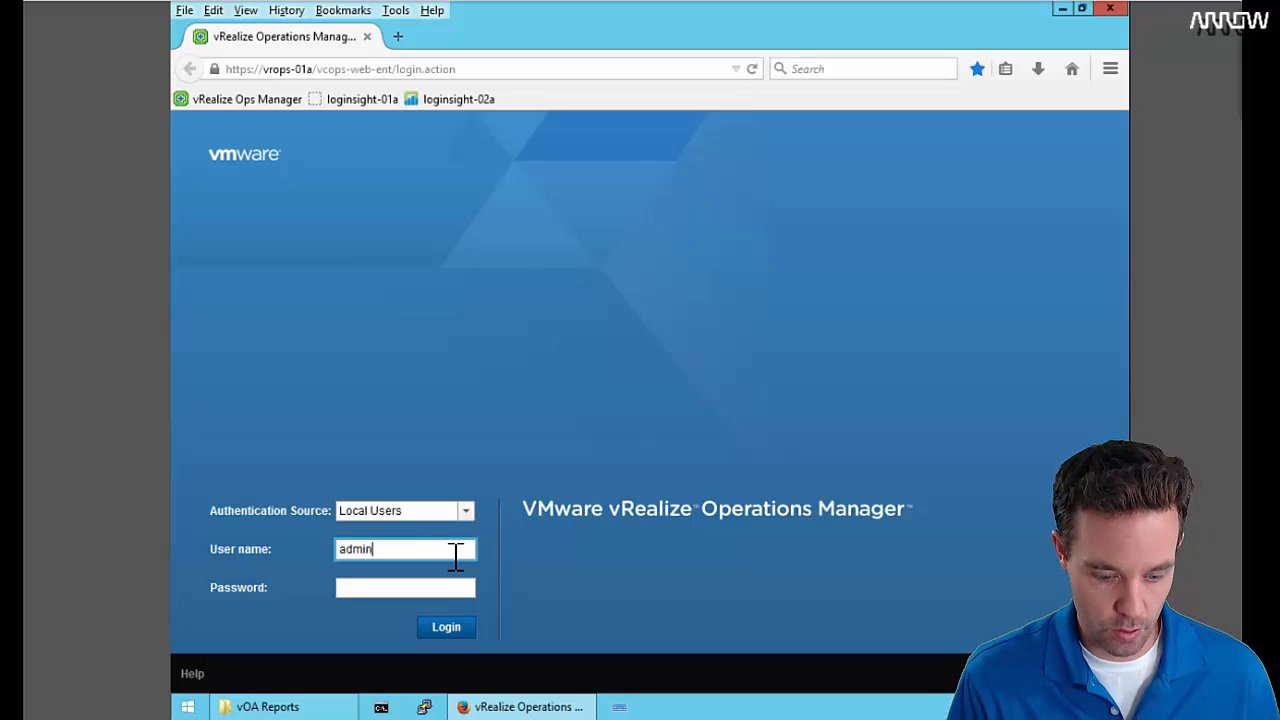
key(Tab)
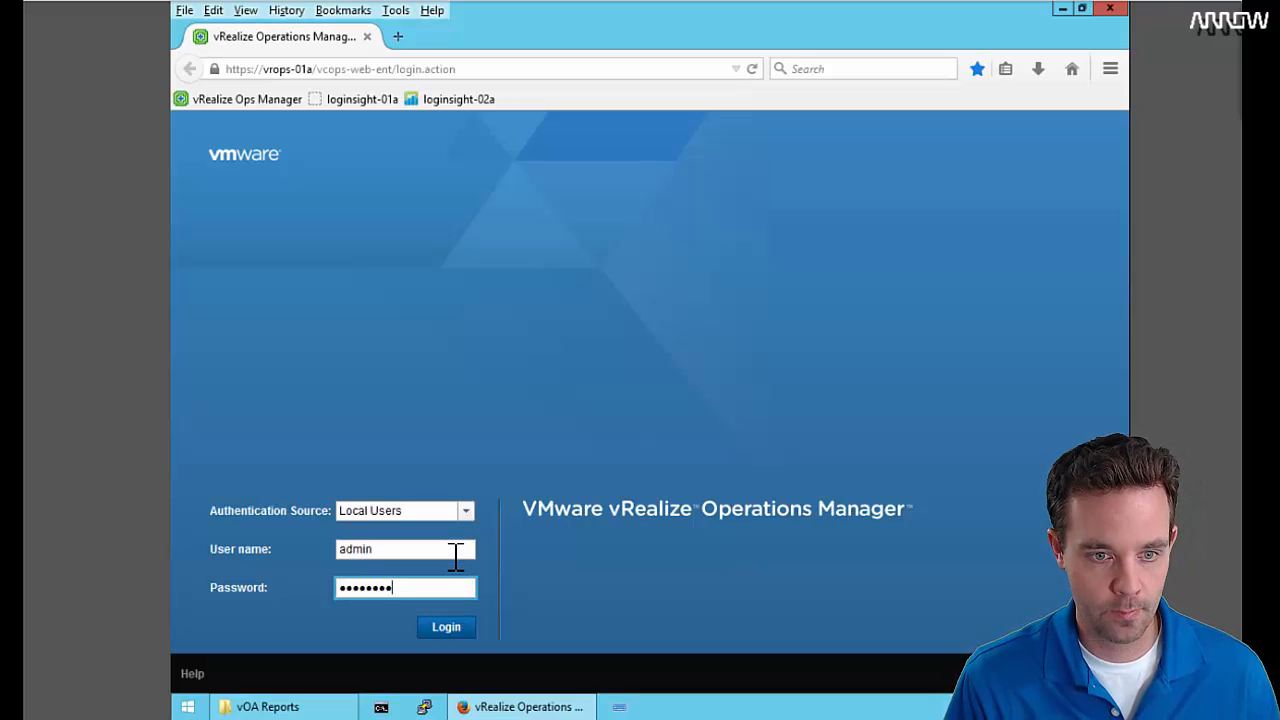
key(Return)
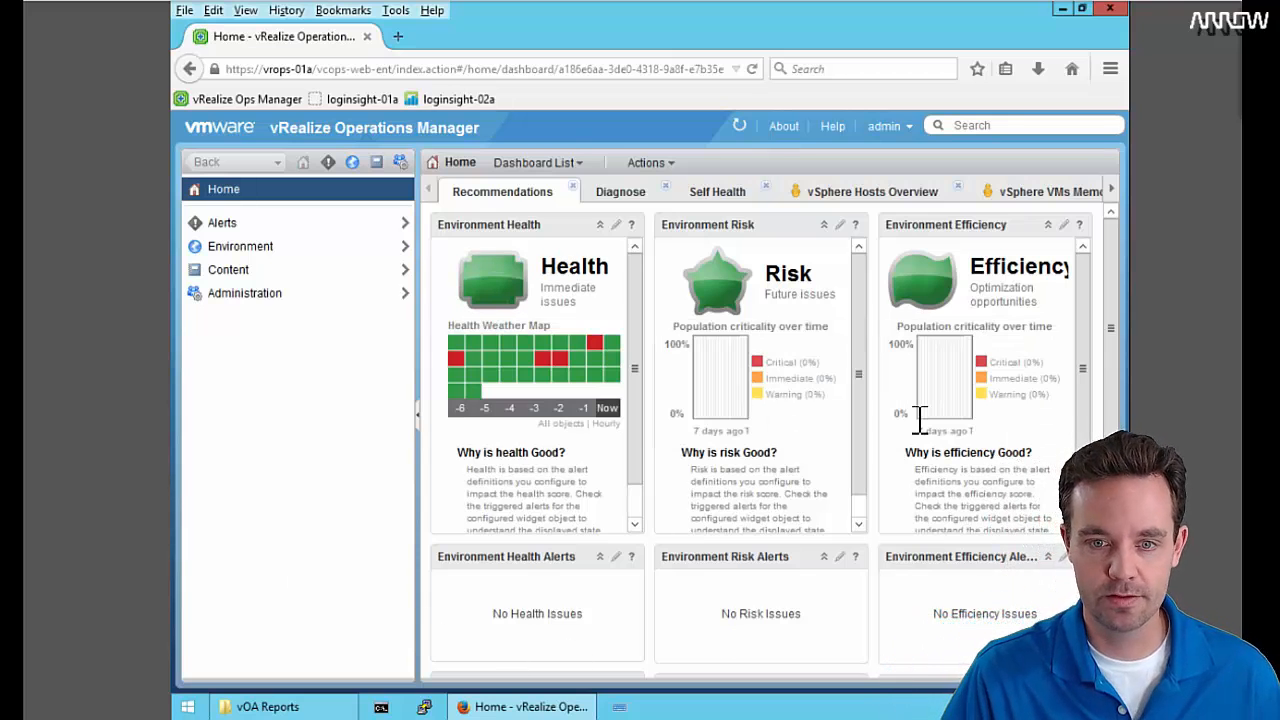
- Start adding a solution in the Administration area and choose VOA_Reports-FINAL-v2.pak from the desktop's VOA Reports folder
click(284, 297)
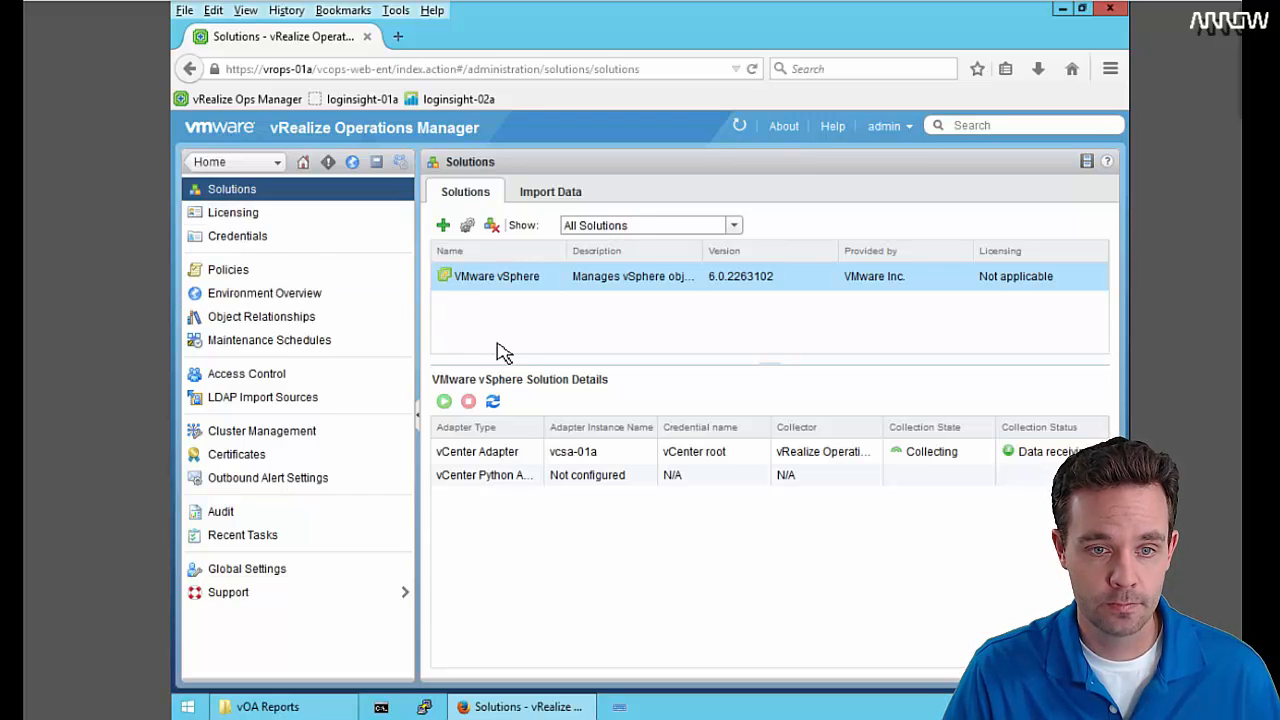
click(445, 229)
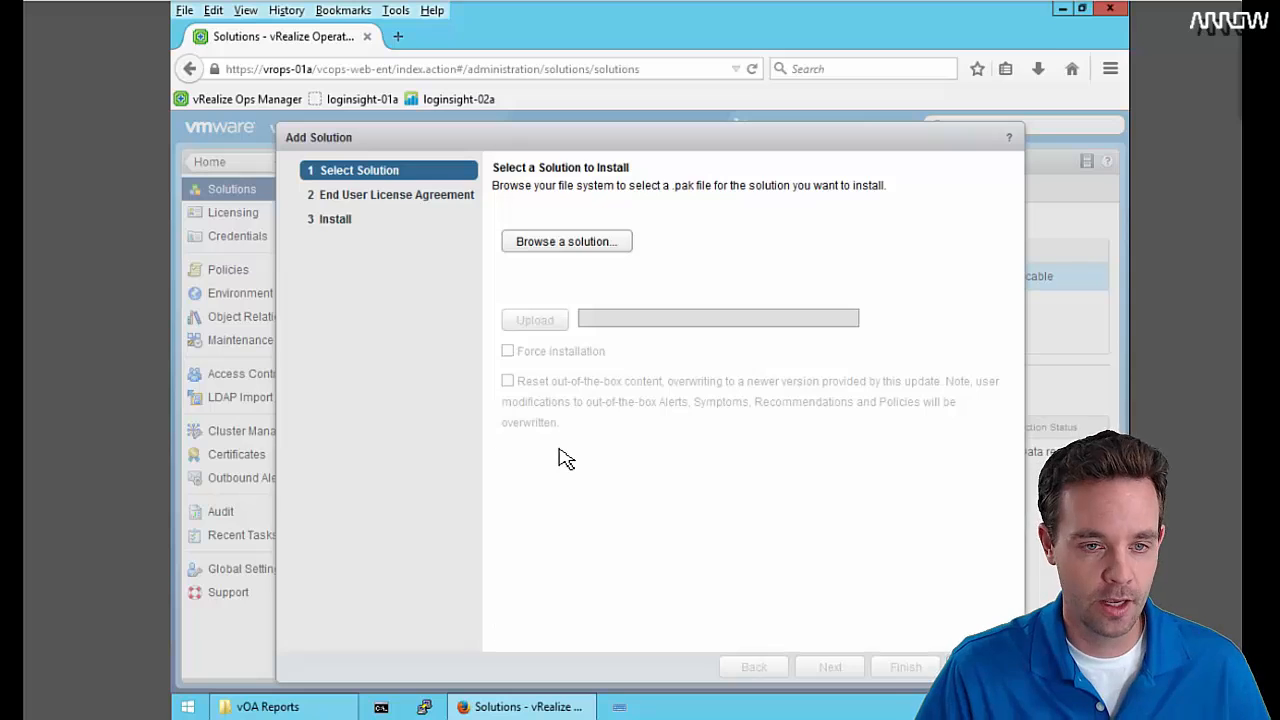
click(560, 252)
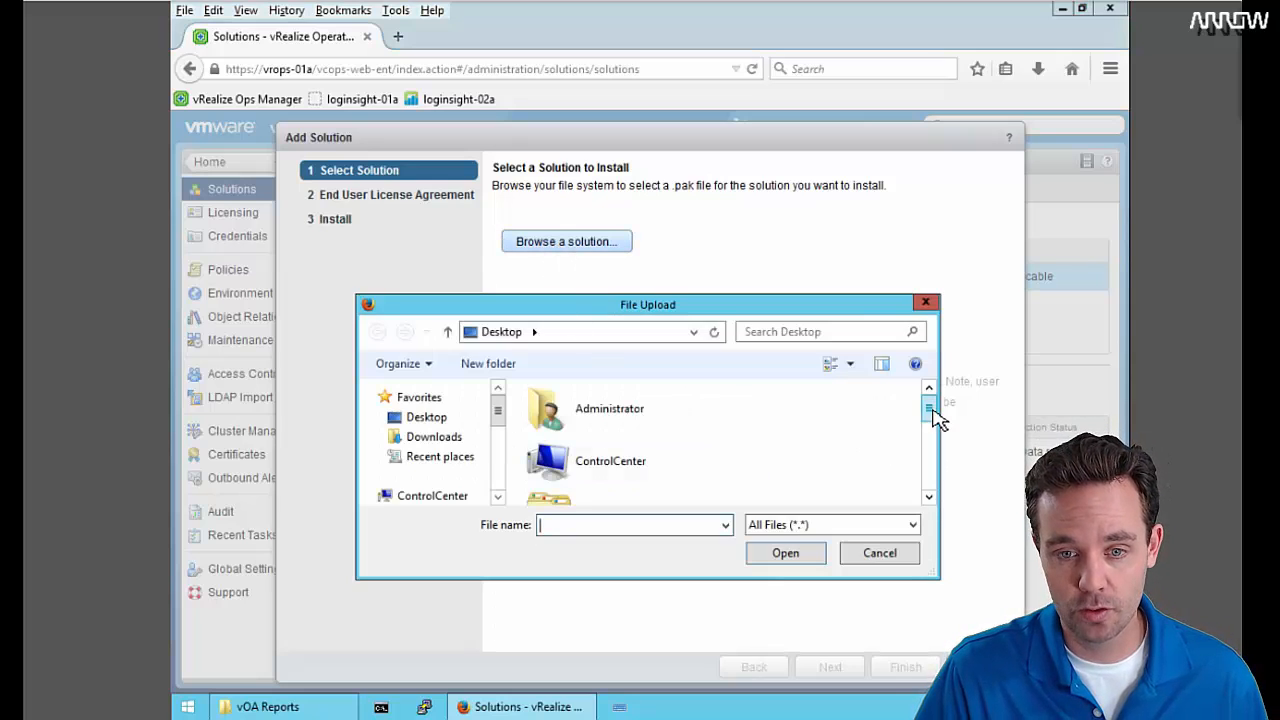
drag(932, 410, 895, 480)
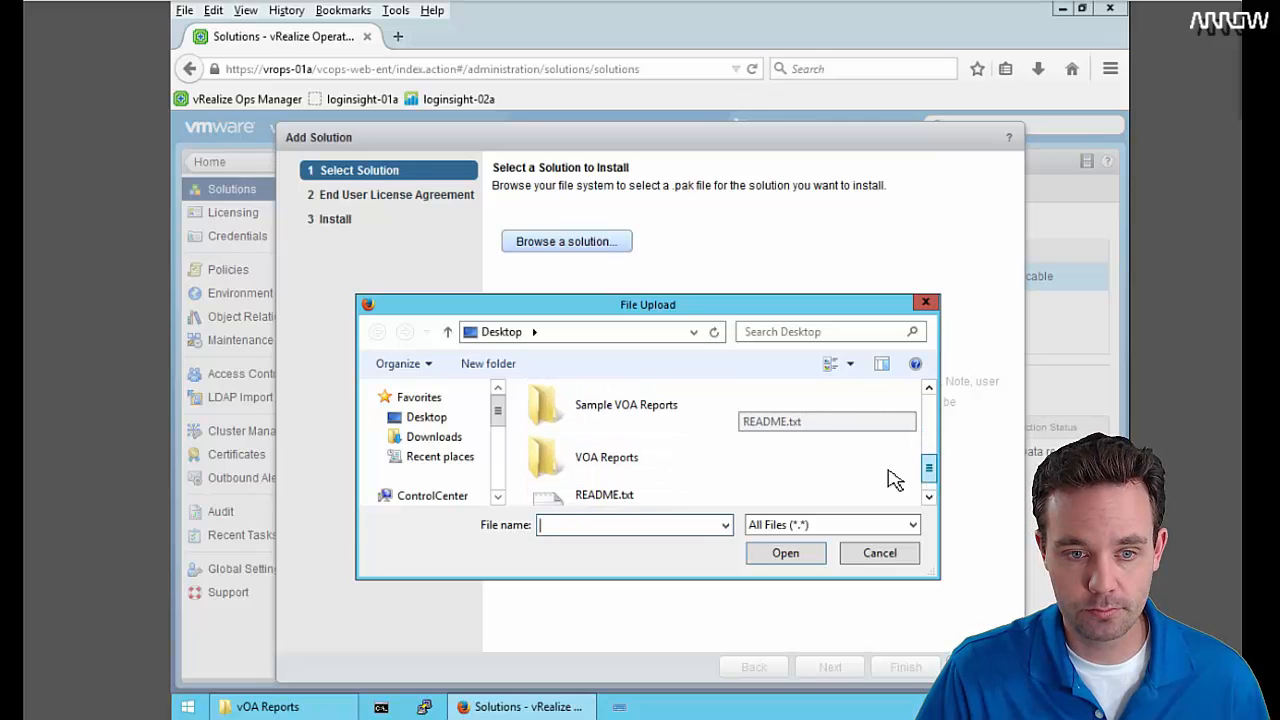
double_click(626, 460)
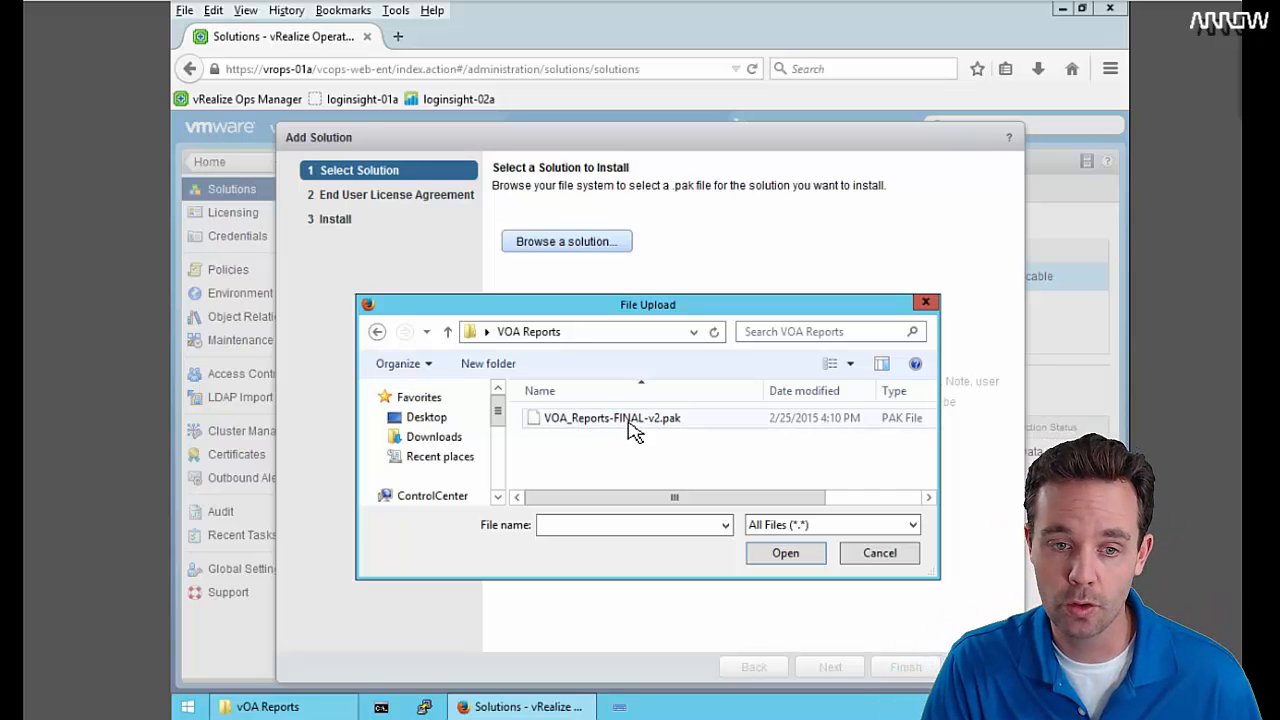
click(628, 422)
click(786, 553)
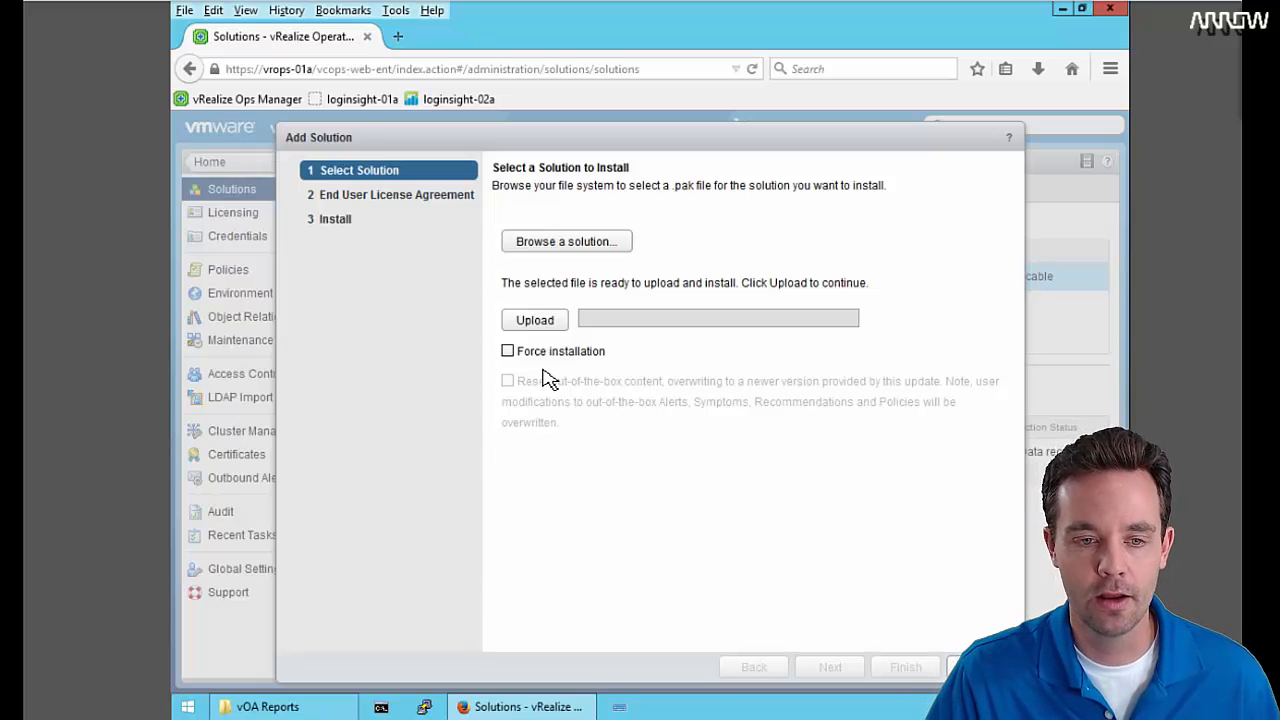
- Enable Force installation and the reset of out-of-the-box content, and upload the selected VOA Reports PAK file
click(510, 354)
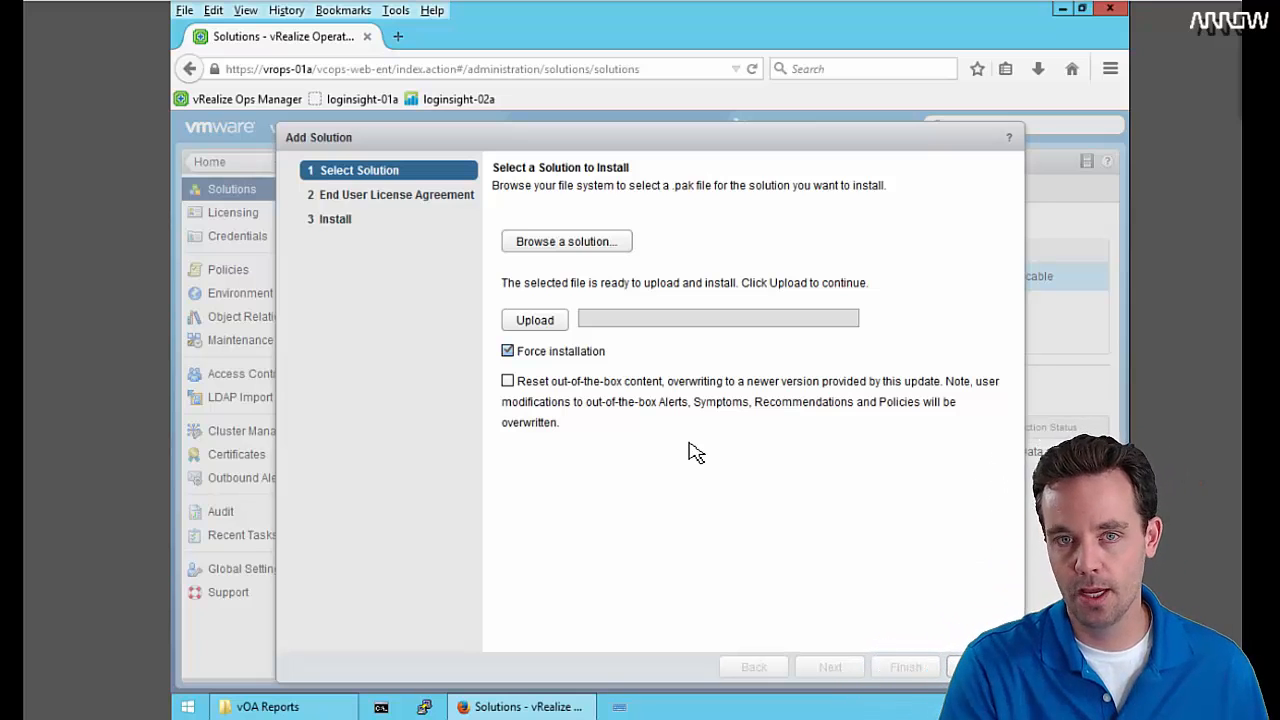
click(508, 381)
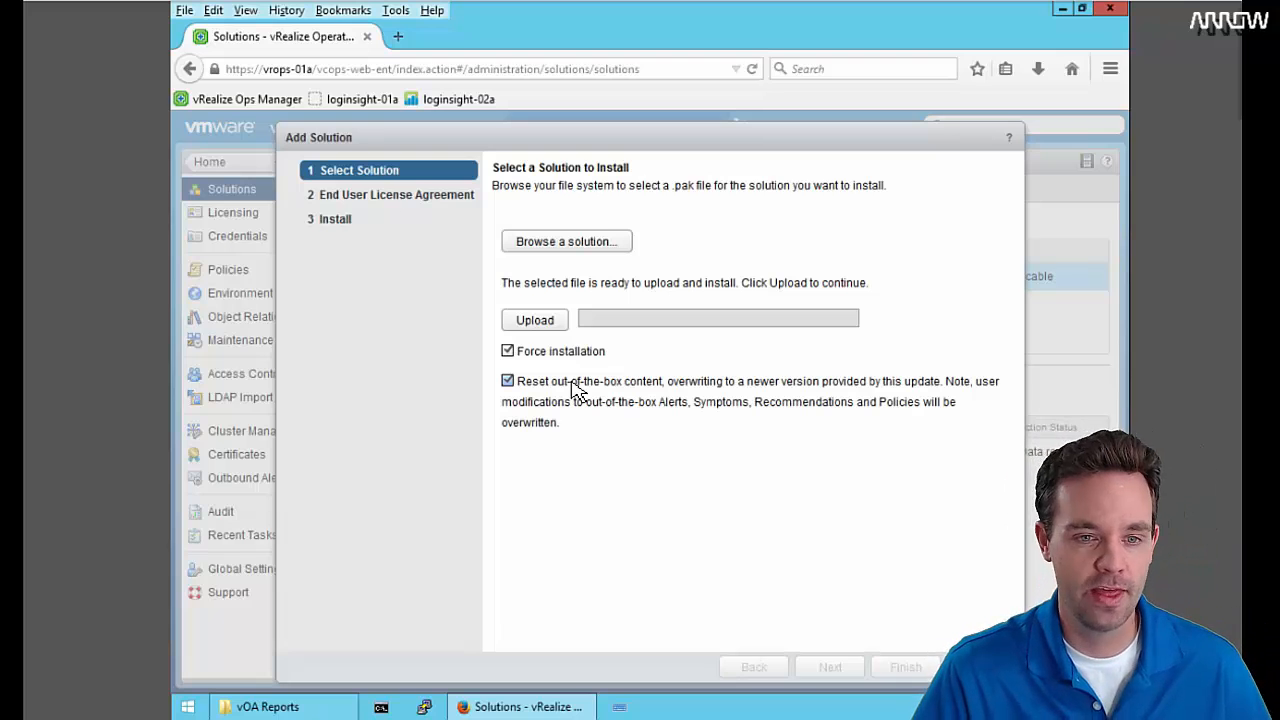
click(561, 330)
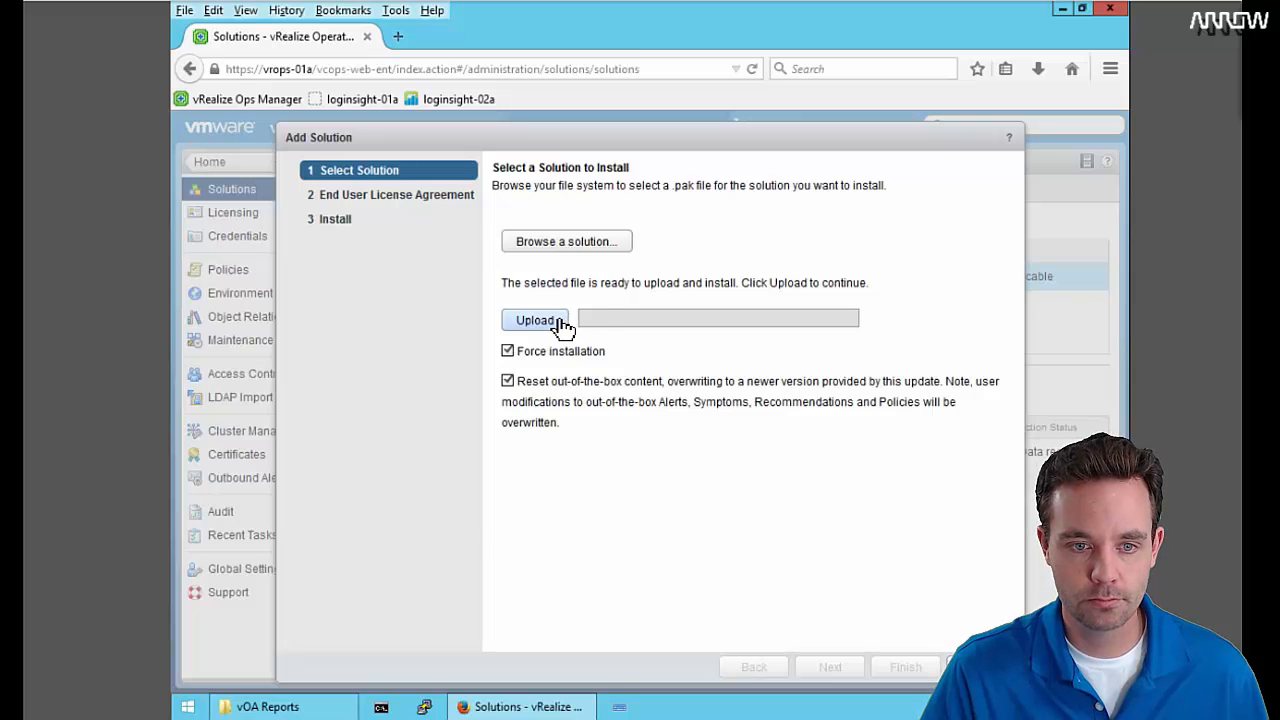
click(560, 322)
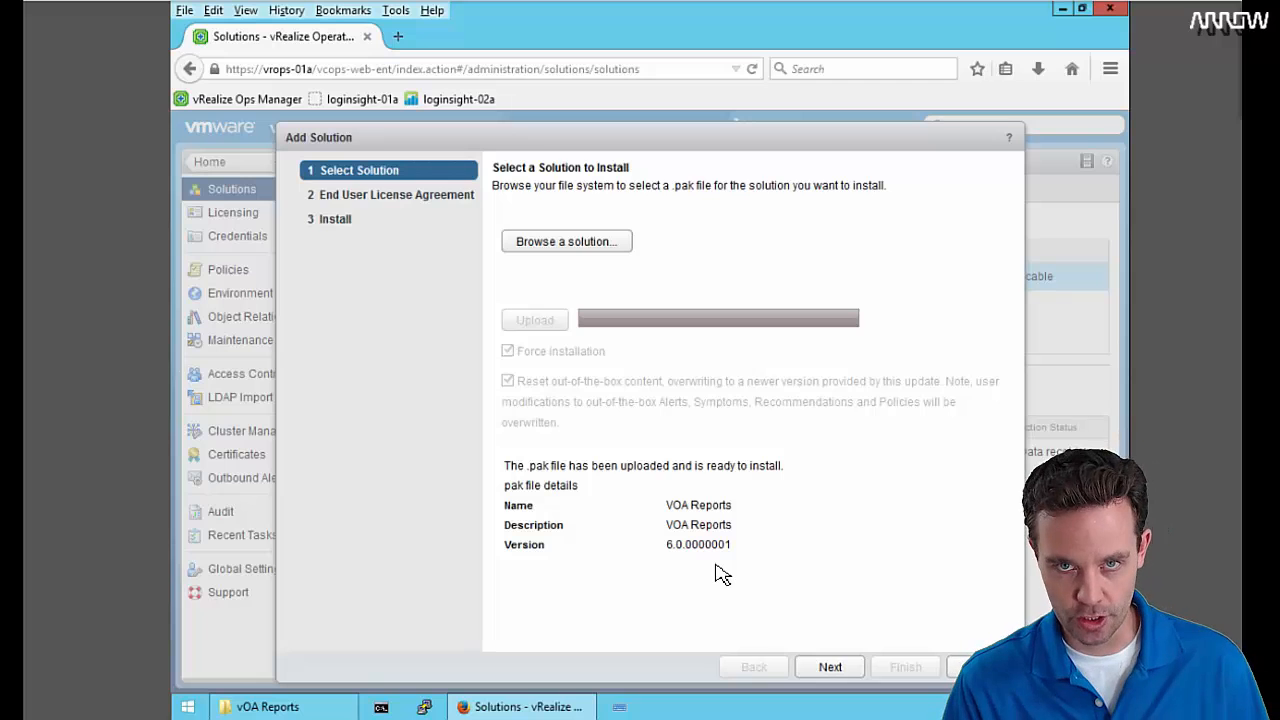
- Accept the End User License Agreement, install the VOA Reports solution and finish the wizard
click(840, 670)
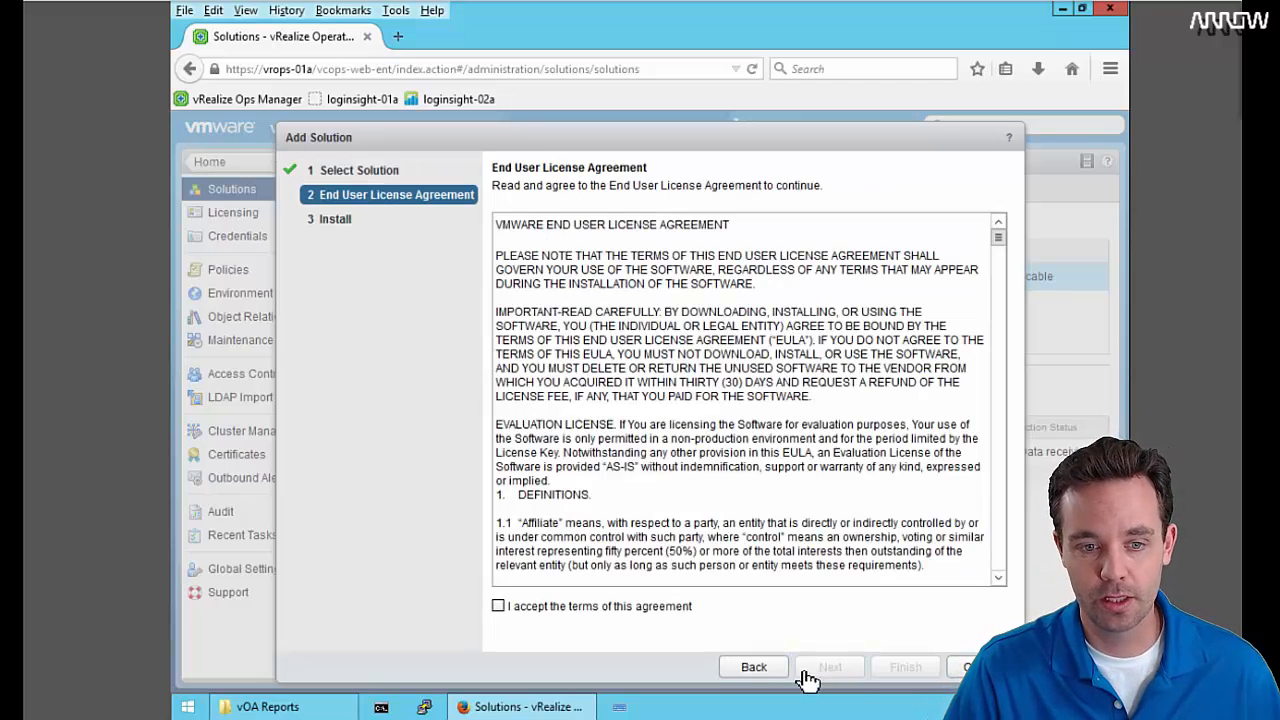
click(504, 608)
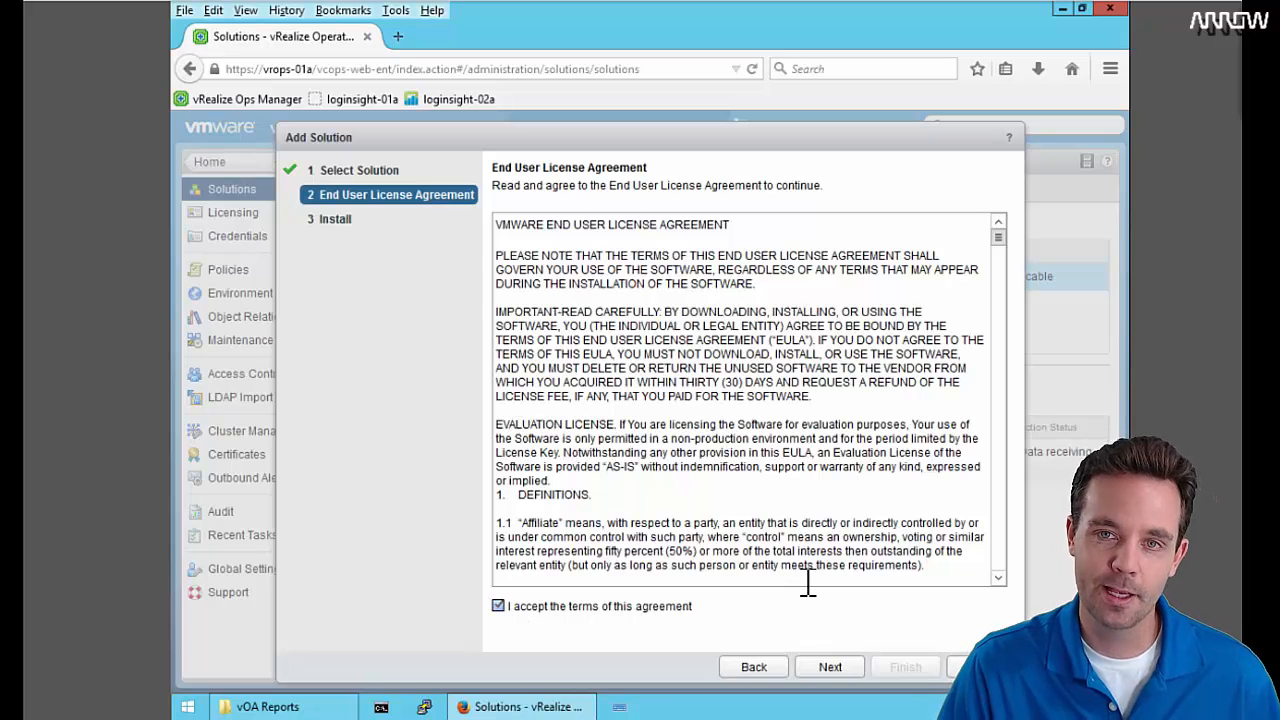
click(835, 670)
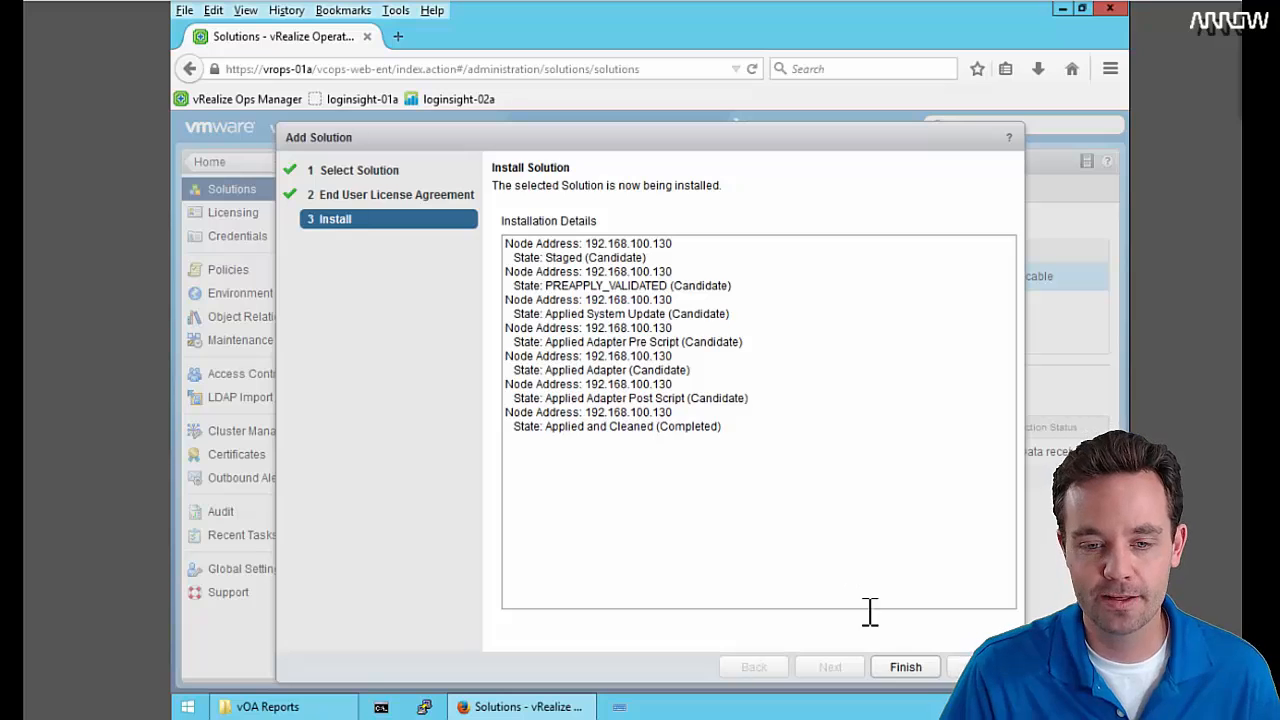
click(912, 669)
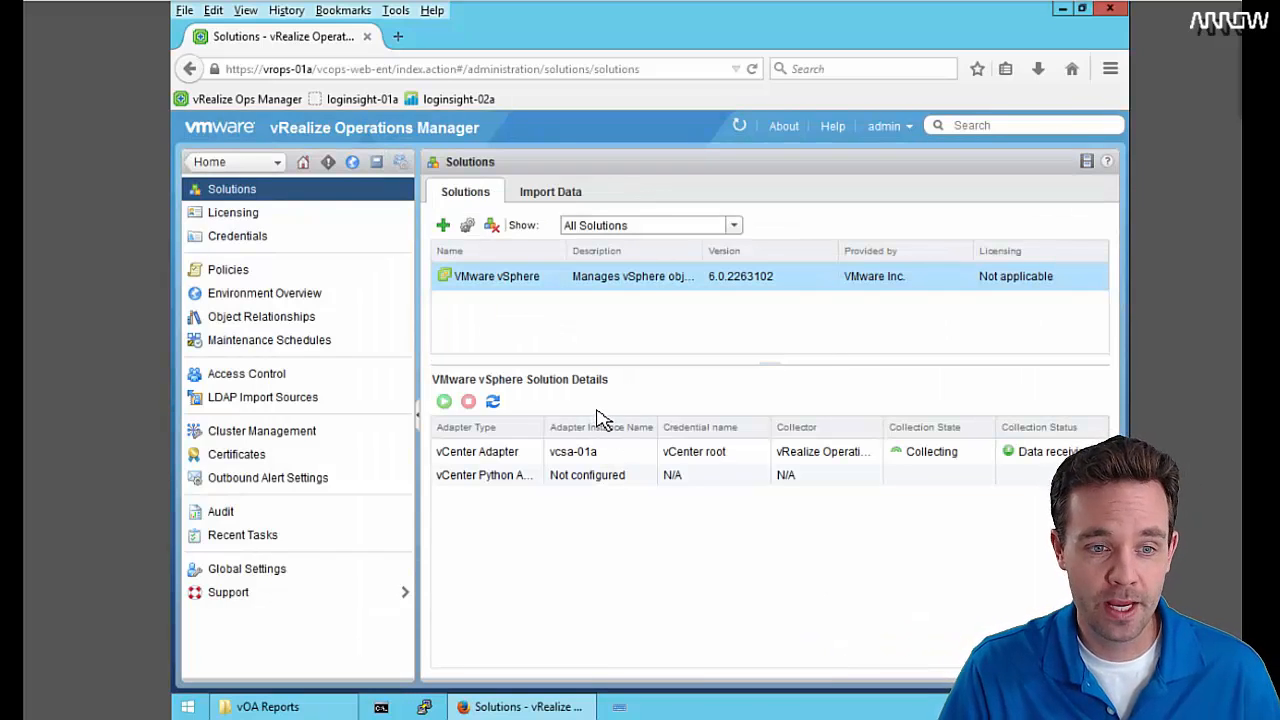
- From the Content area's report templates, run the [vOA] Phase 1 Configuration Reporting template for the vSphere World object
click(378, 166)
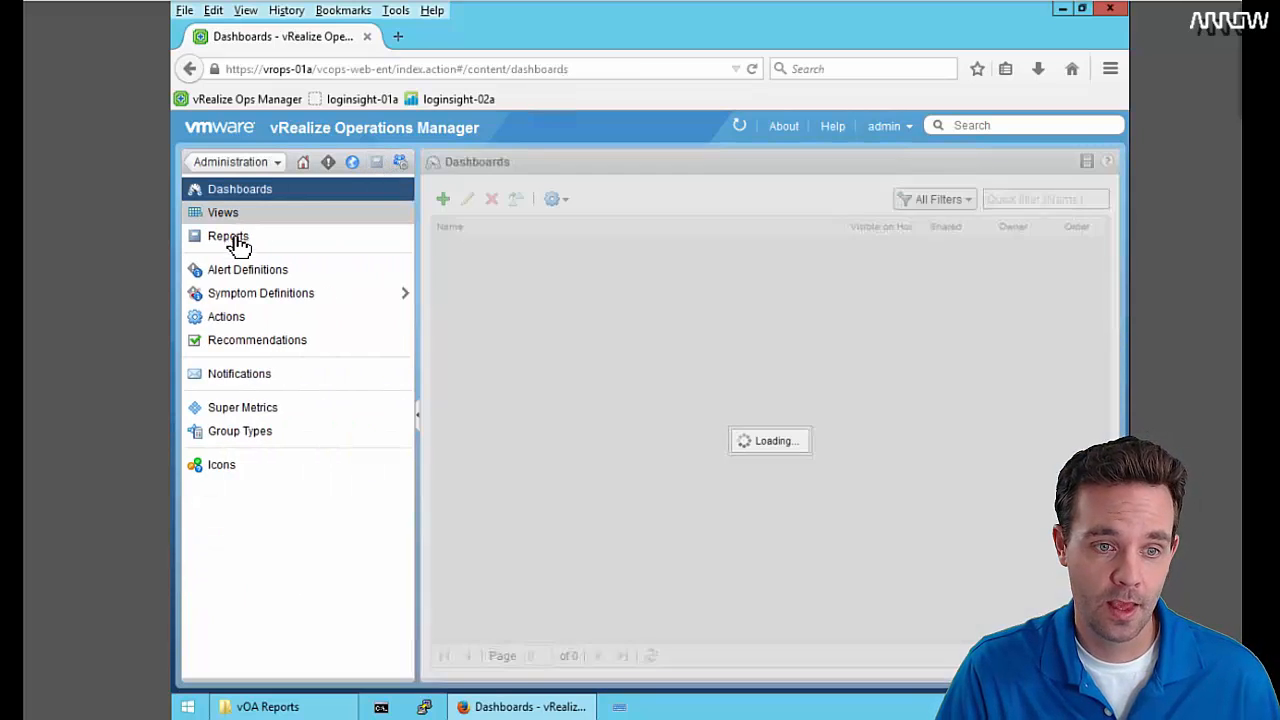
click(238, 244)
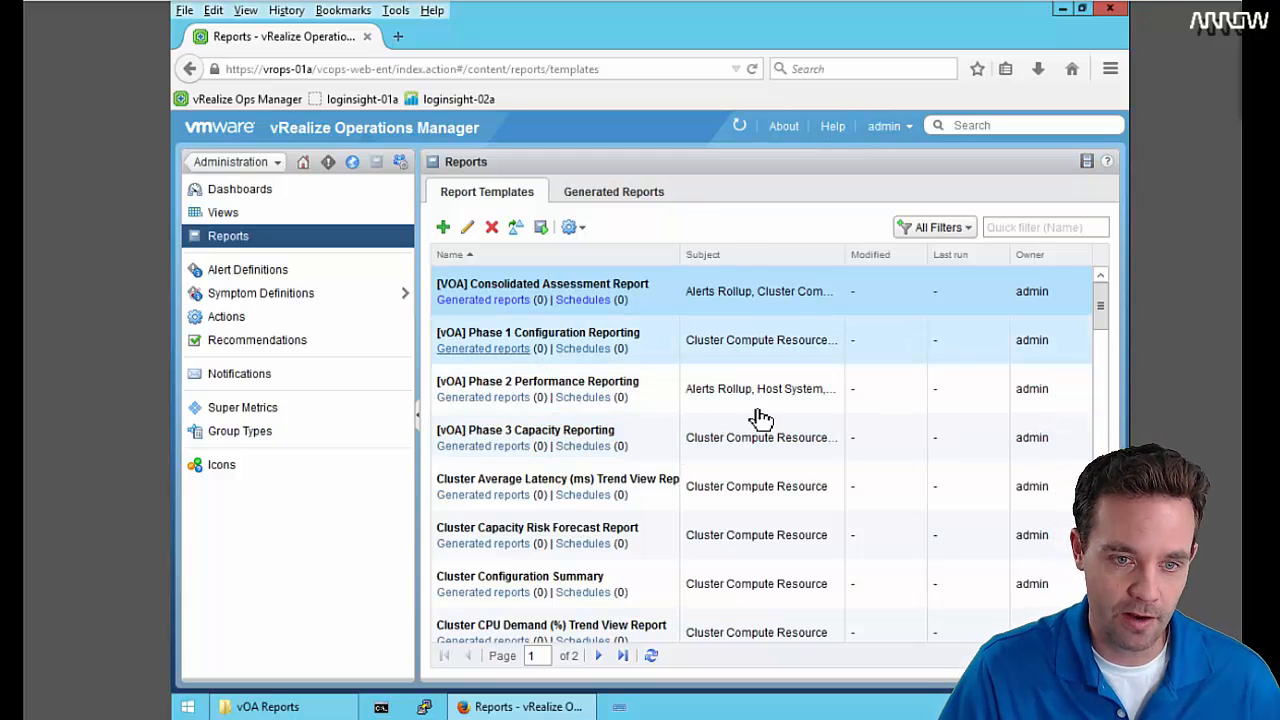
click(678, 345)
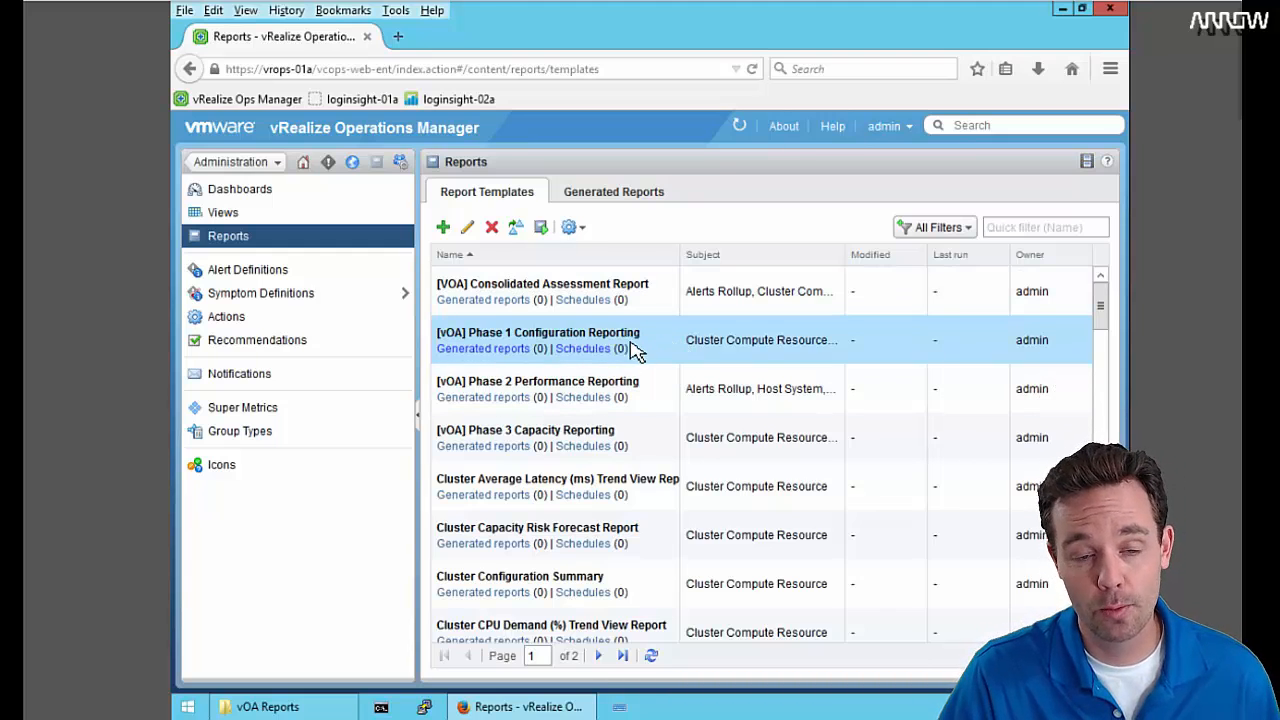
click(555, 245)
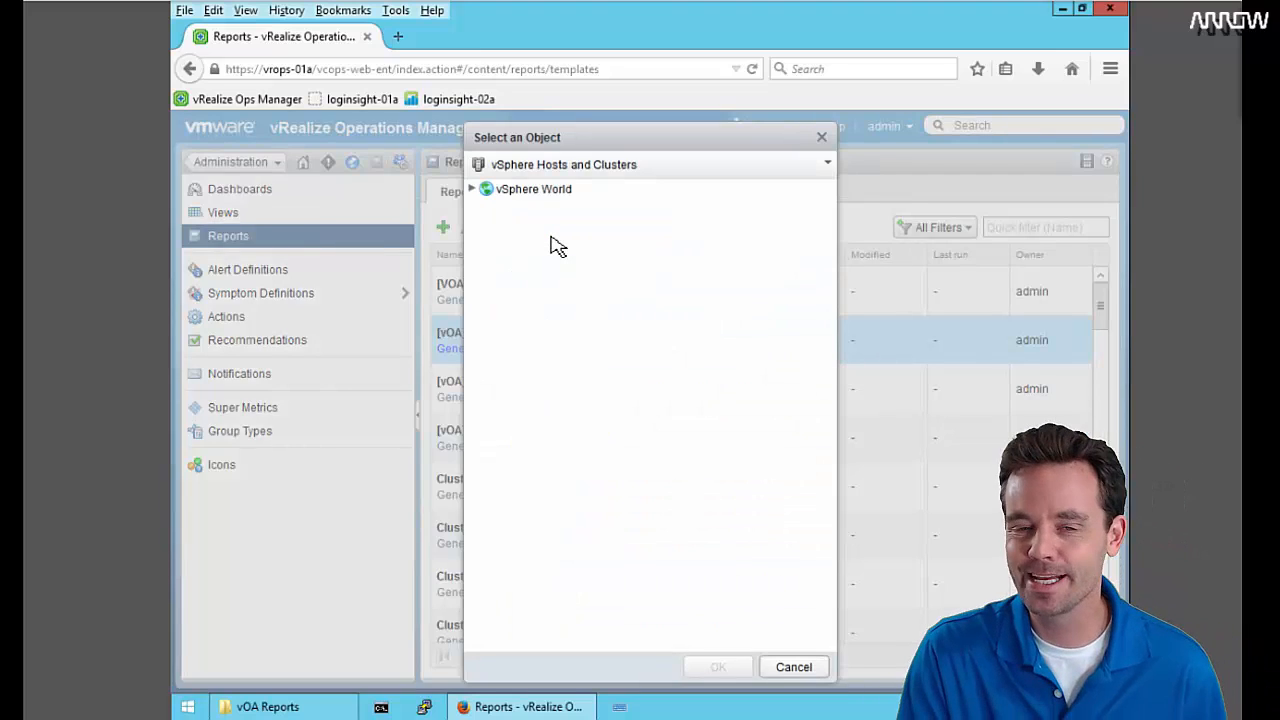
click(479, 194)
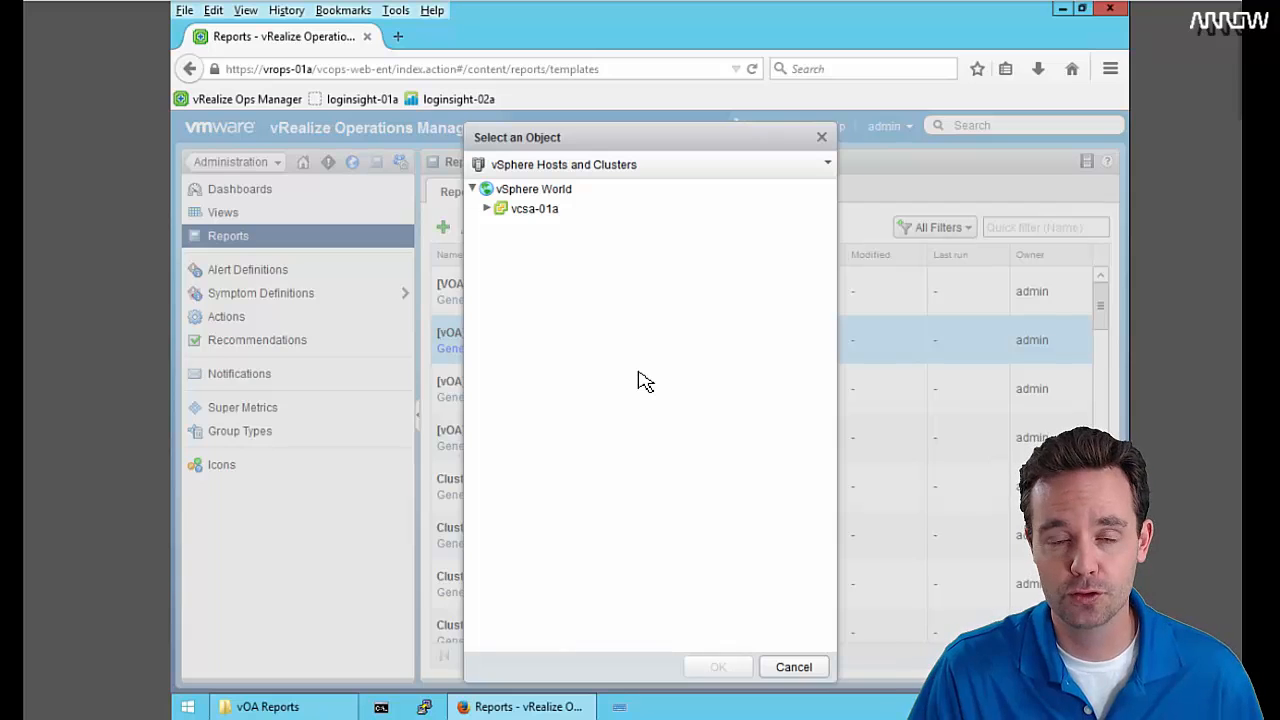
click(487, 208)
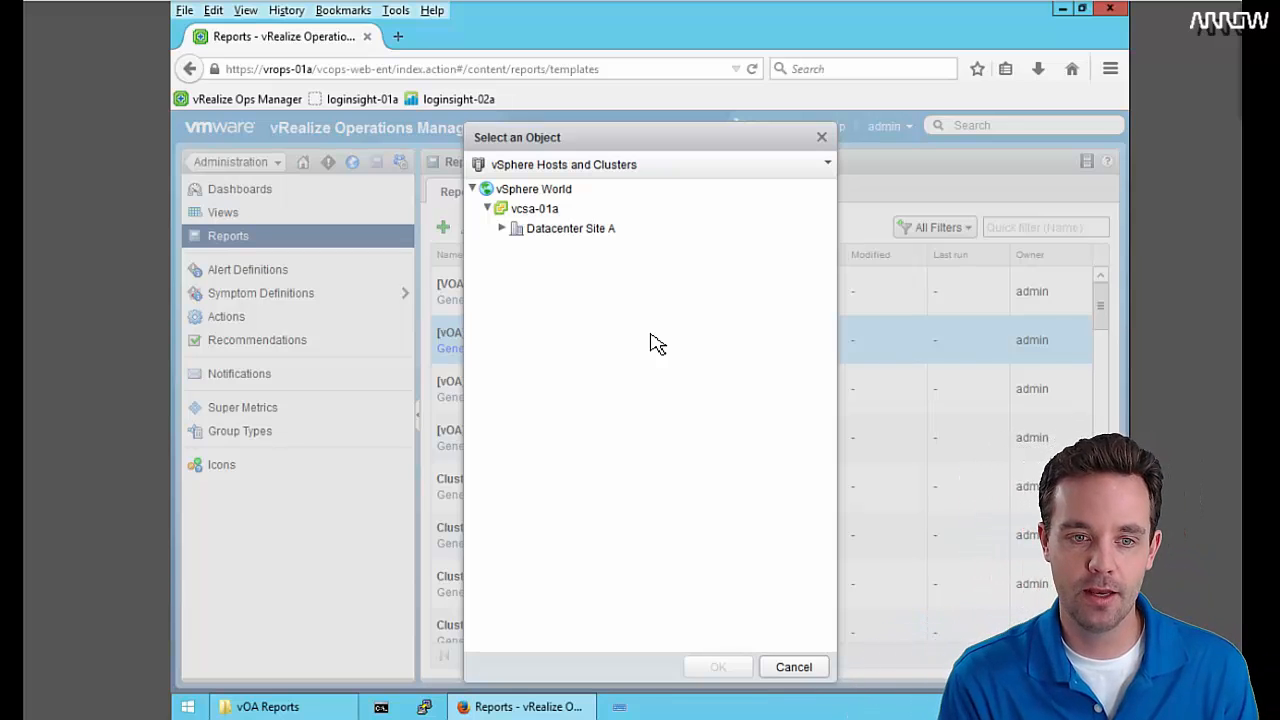
click(556, 192)
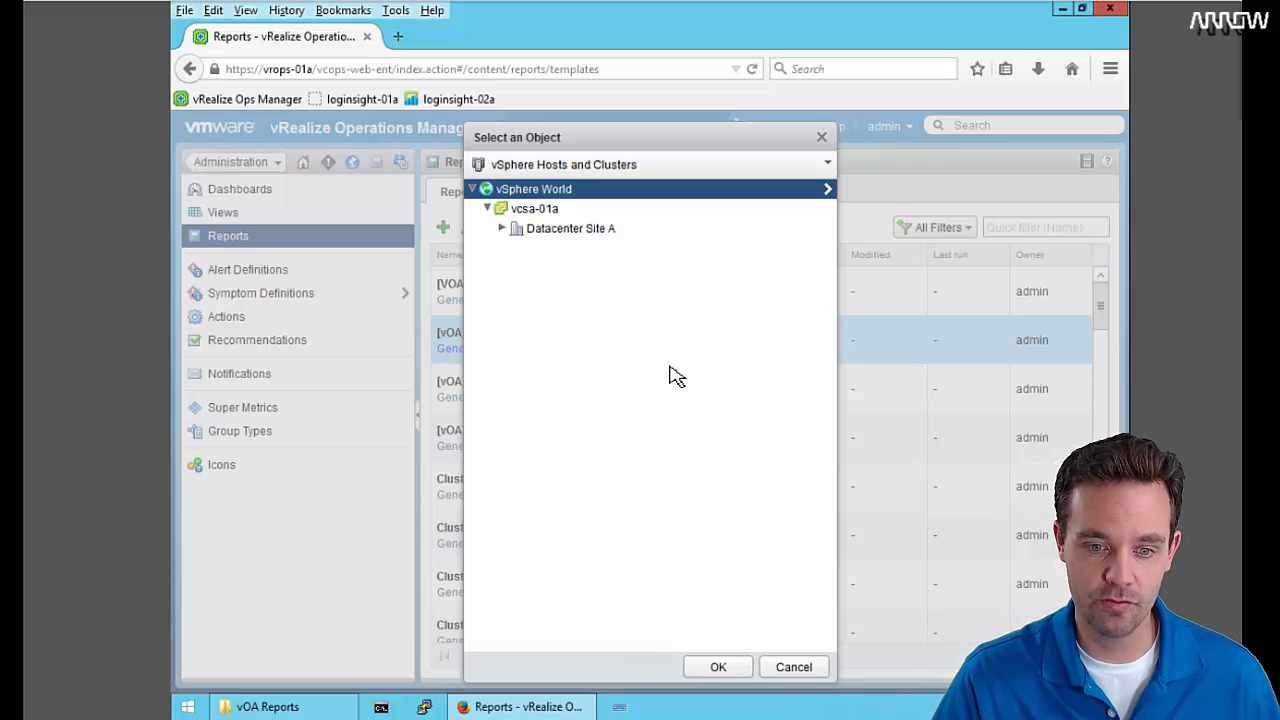
click(735, 670)
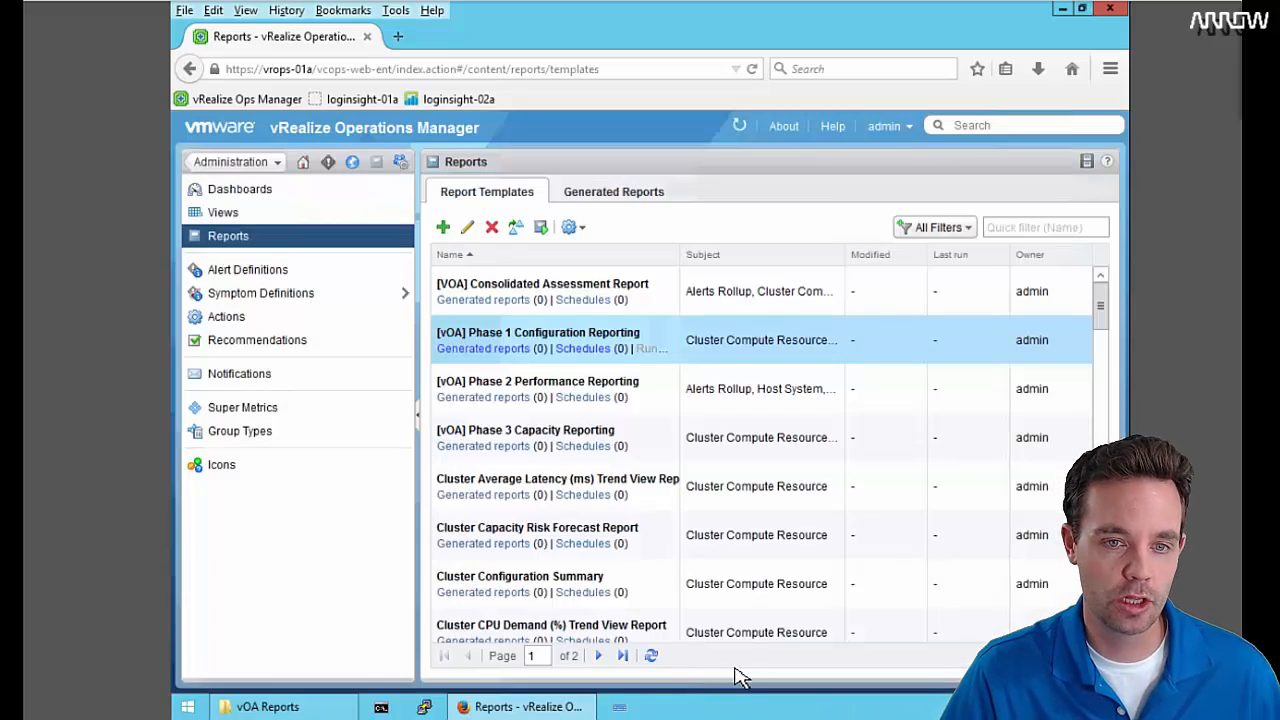
- Check the Phase 1 Configuration report's status and download formats in the generated reports, refreshing the list as needed
click(625, 199)
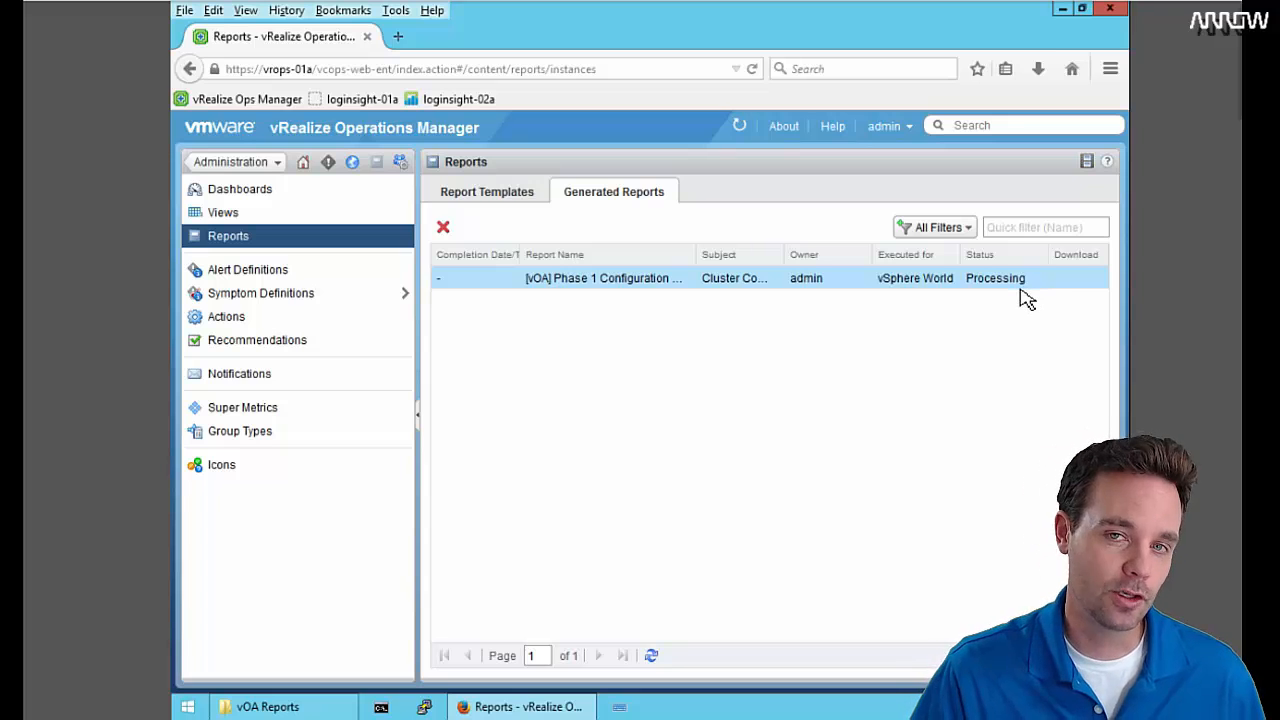
click(743, 130)
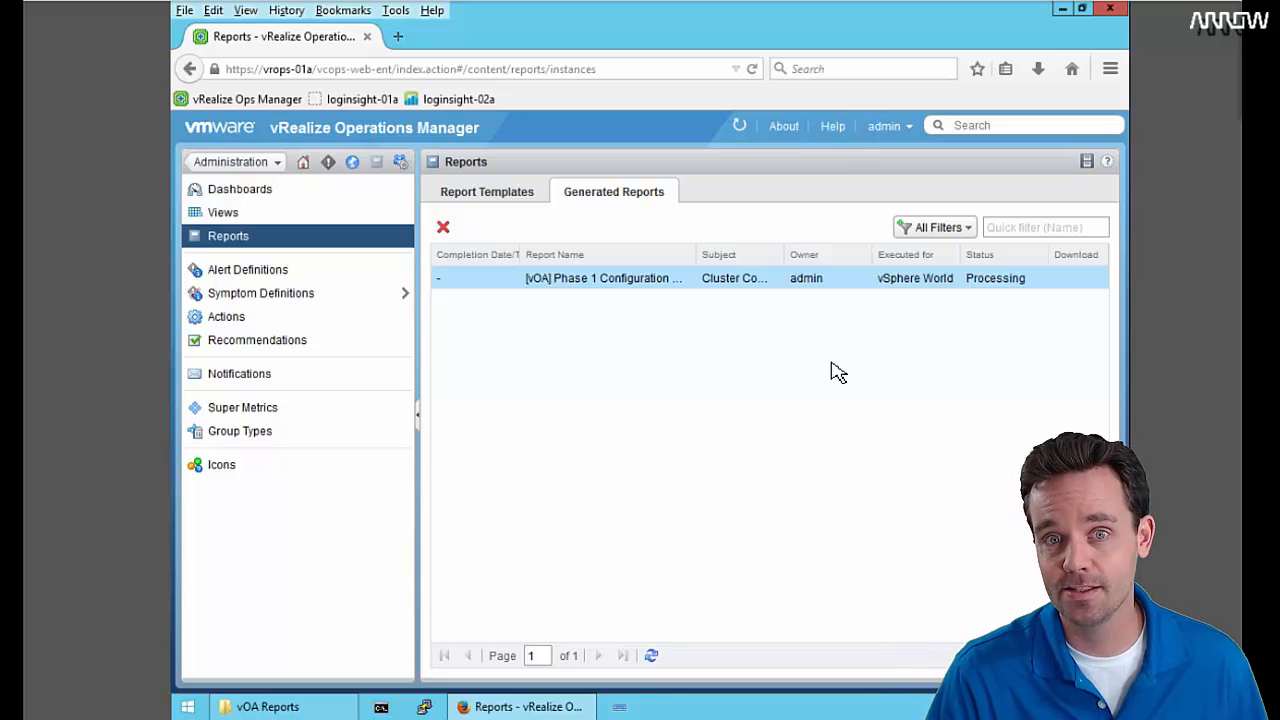
click(742, 128)
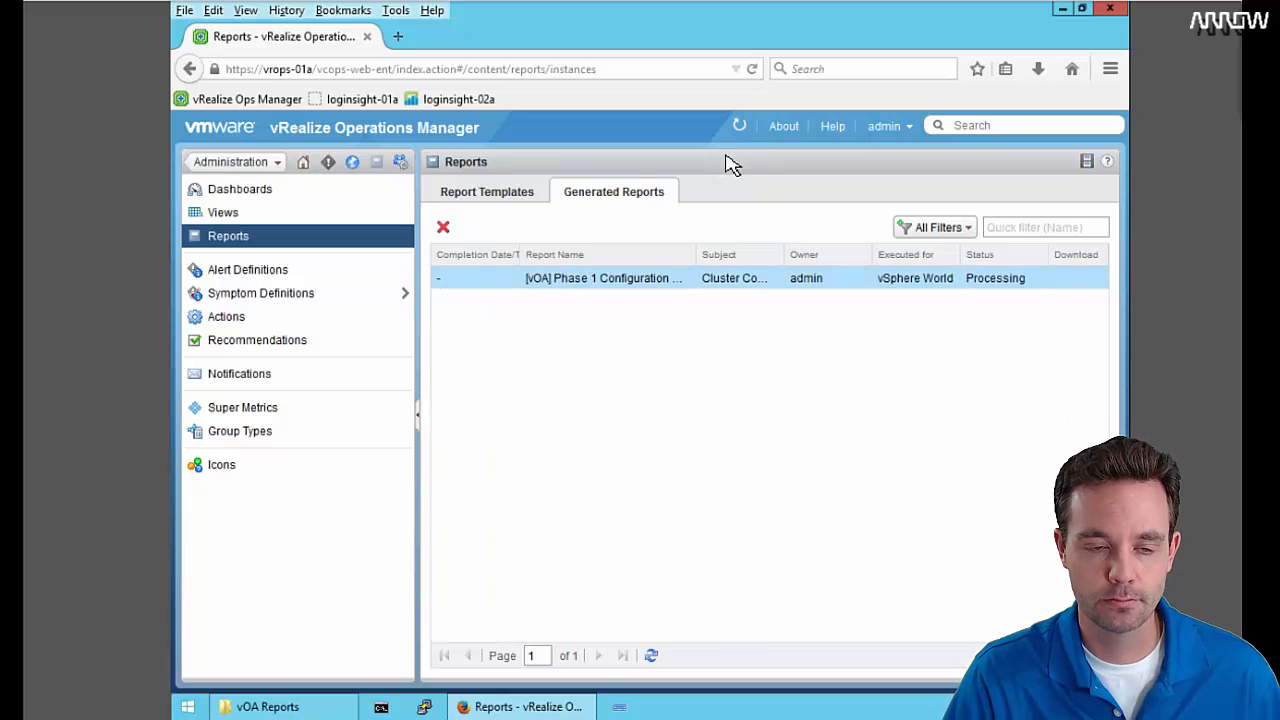
click(508, 193)
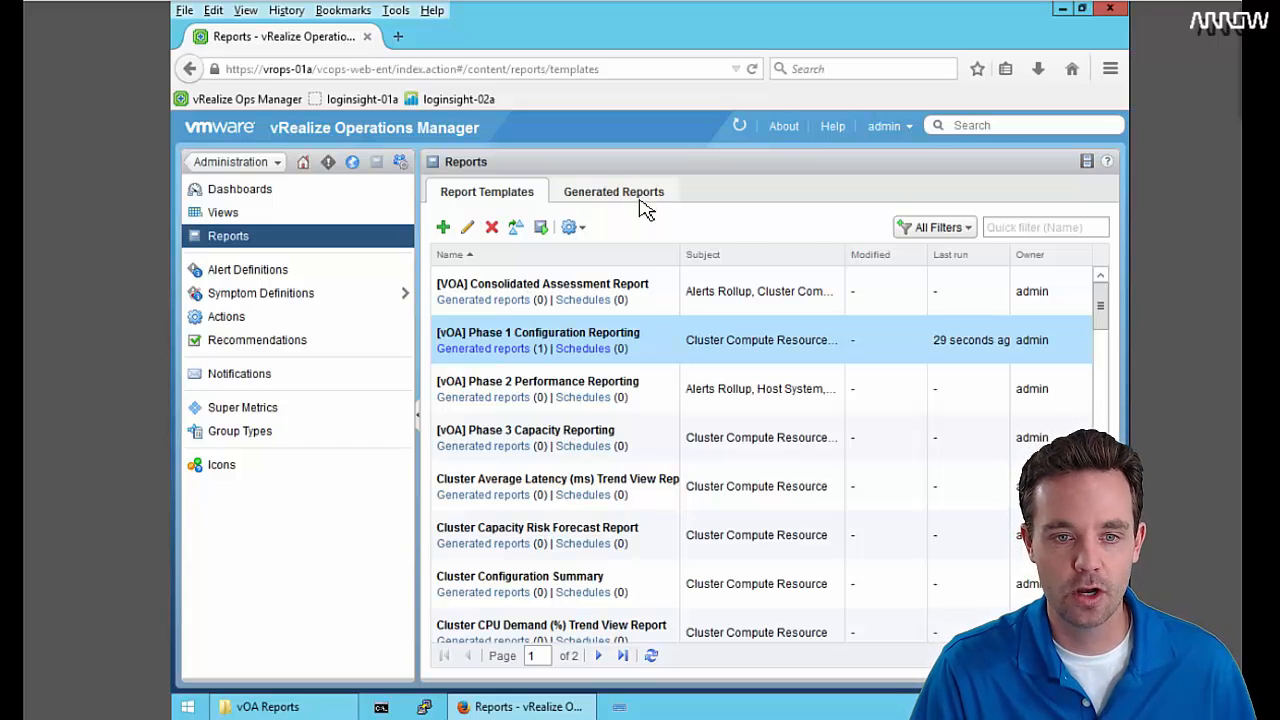
click(643, 200)
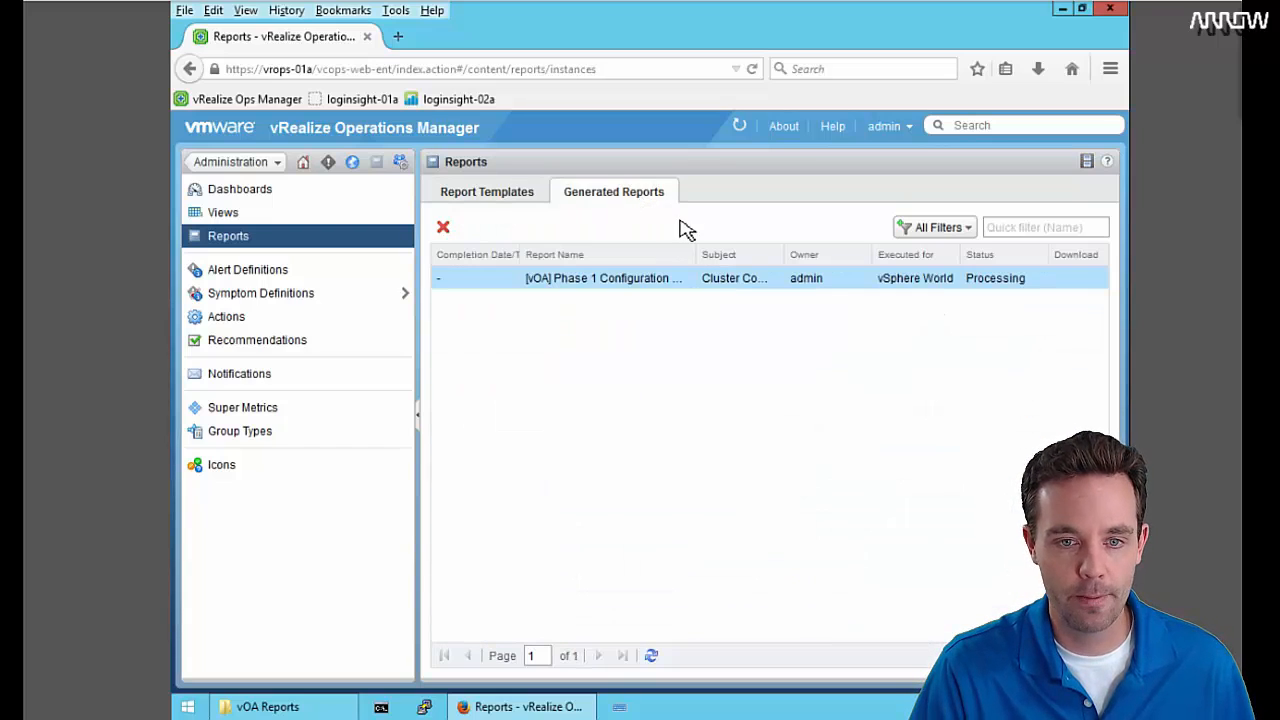
click(741, 127)
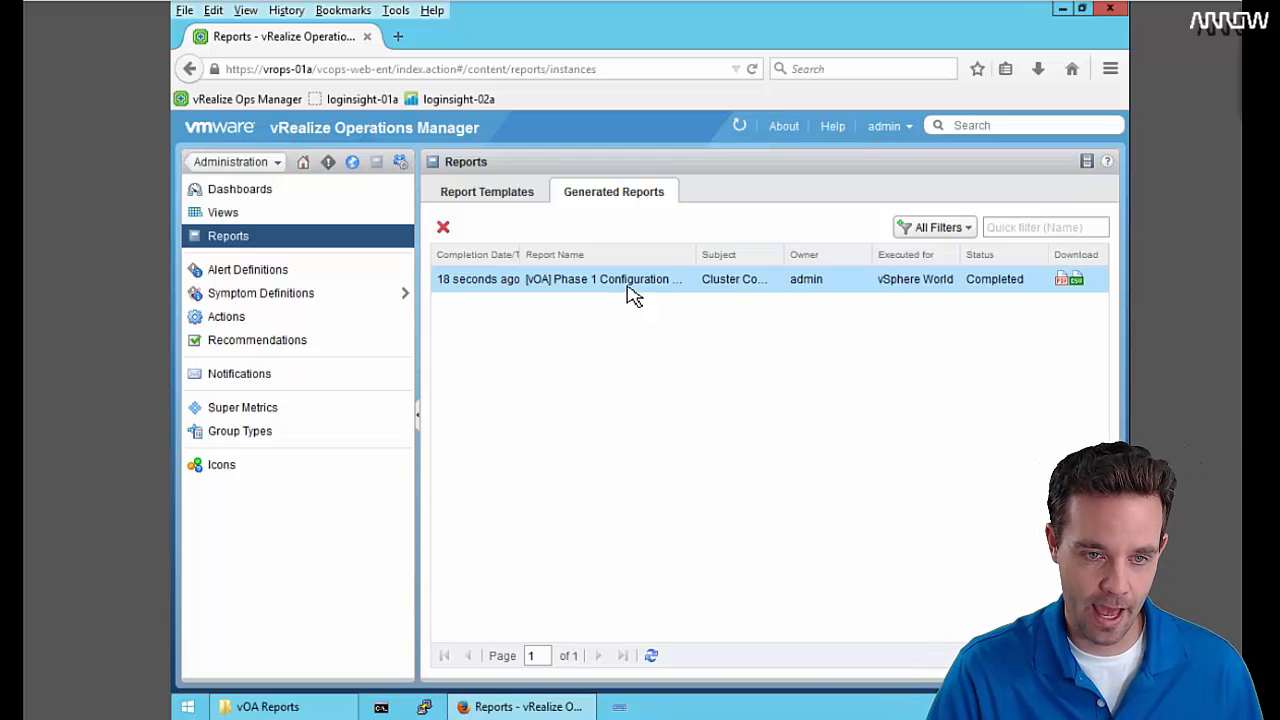
click(1087, 289)
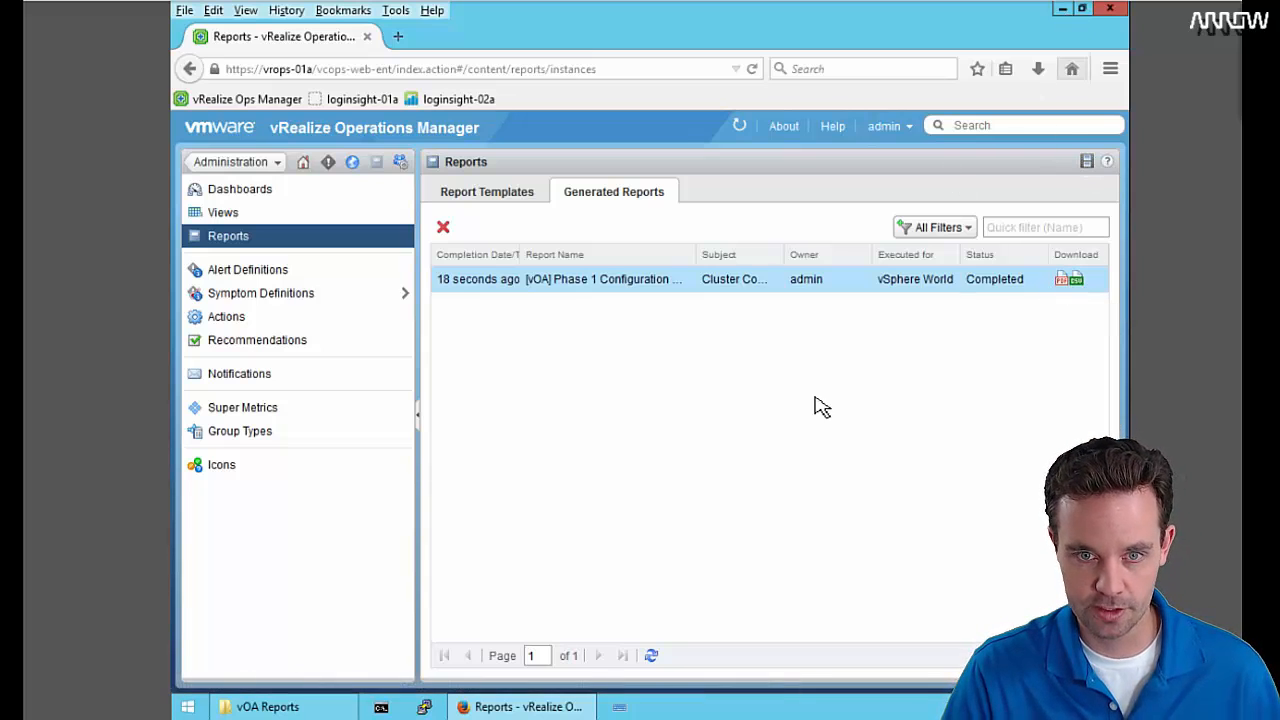
- Minimize the browser and open the Sample VOA Reports folder from the desktop
click(287, 706)
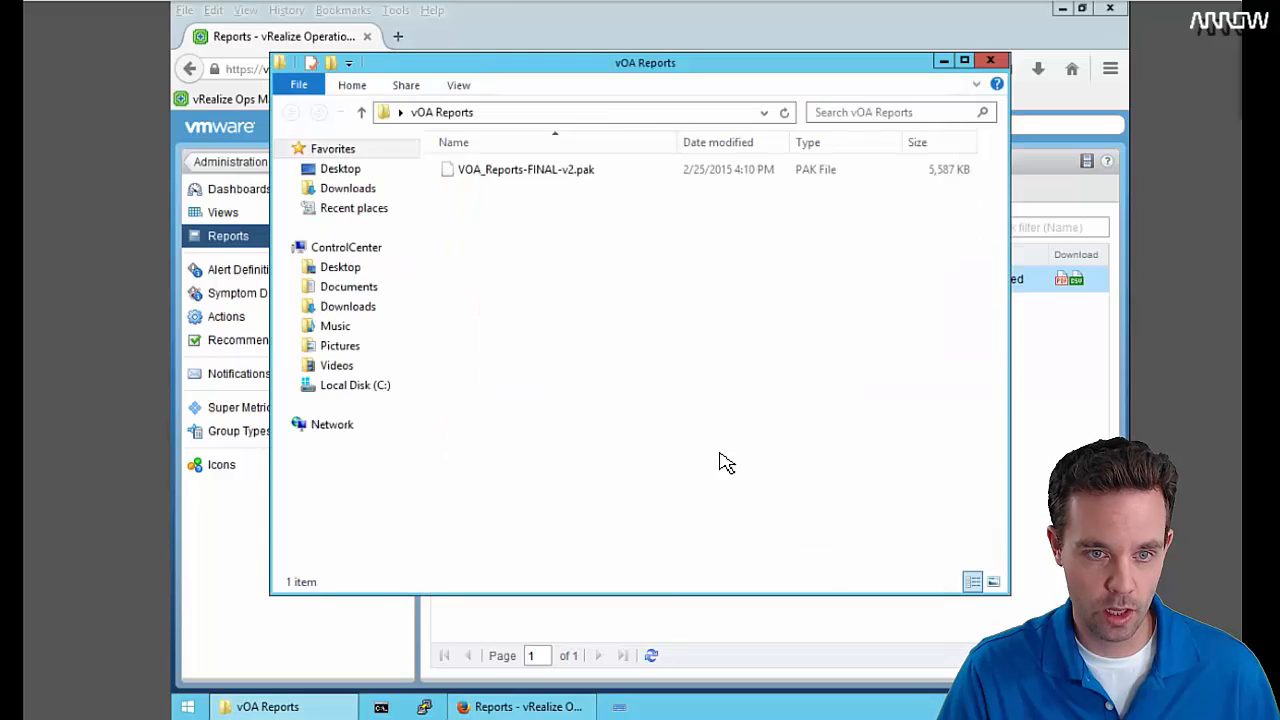
click(1066, 37)
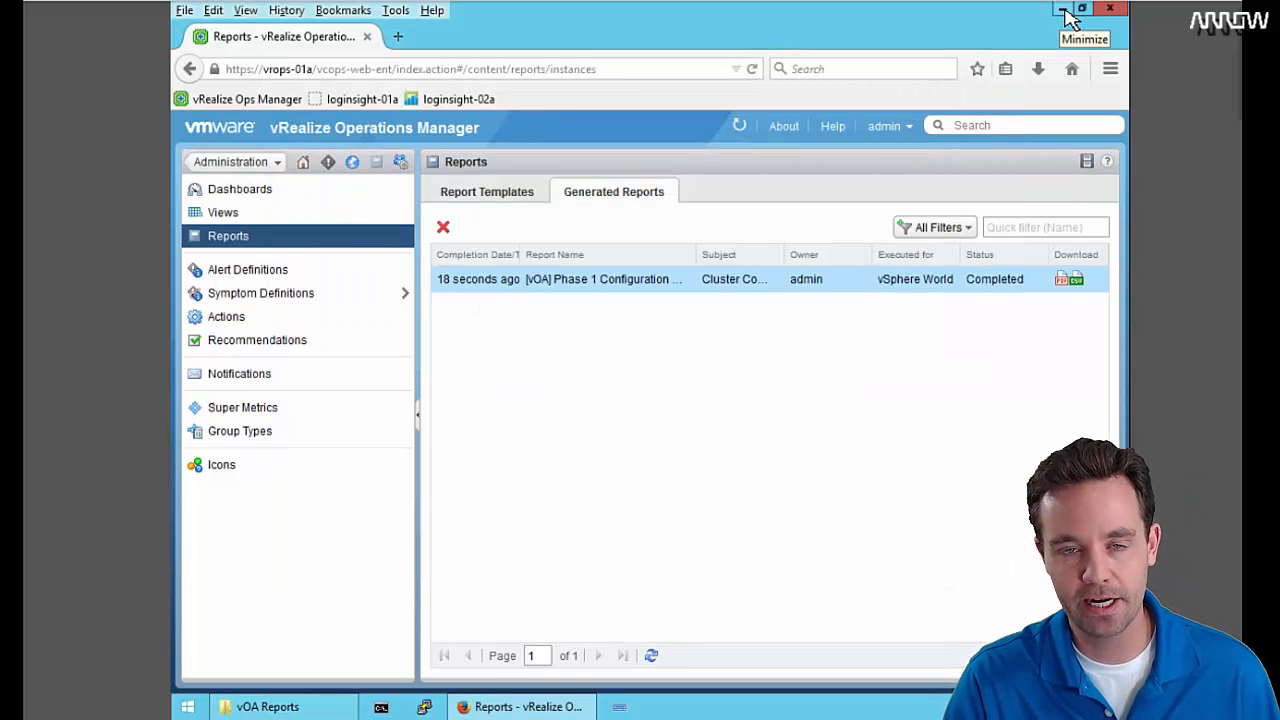
click(1063, 10)
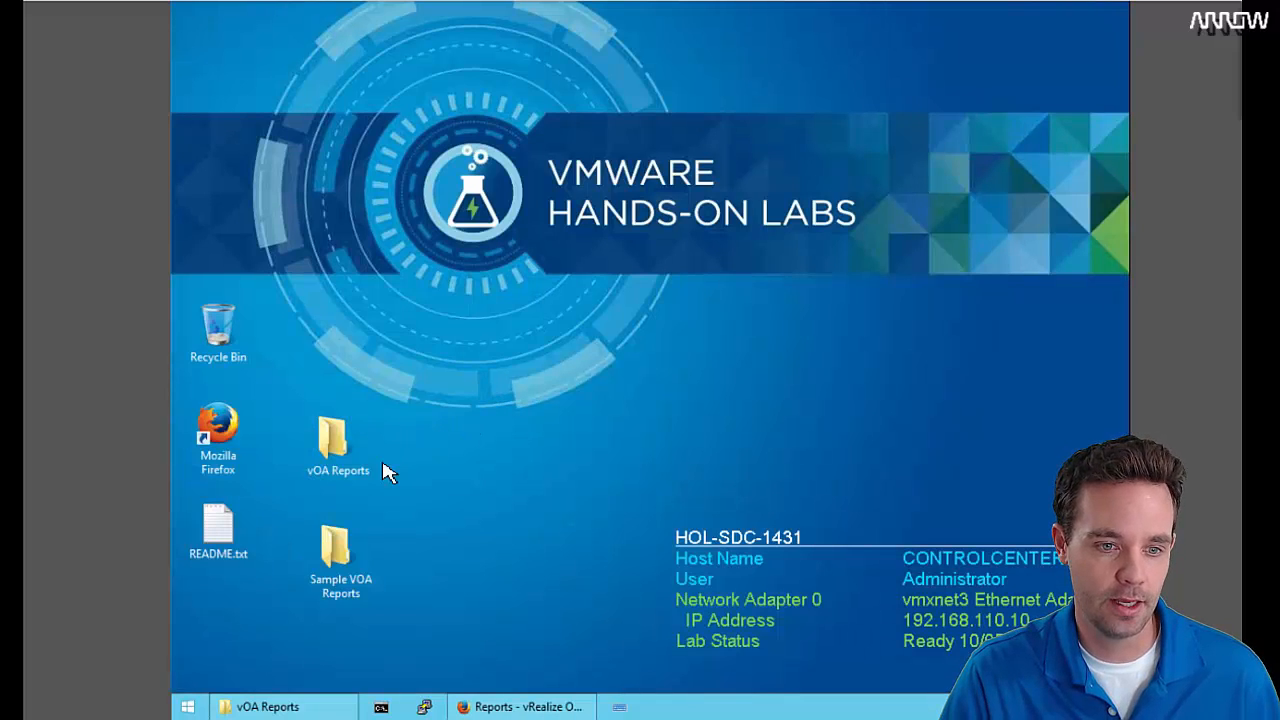
double_click(362, 465)
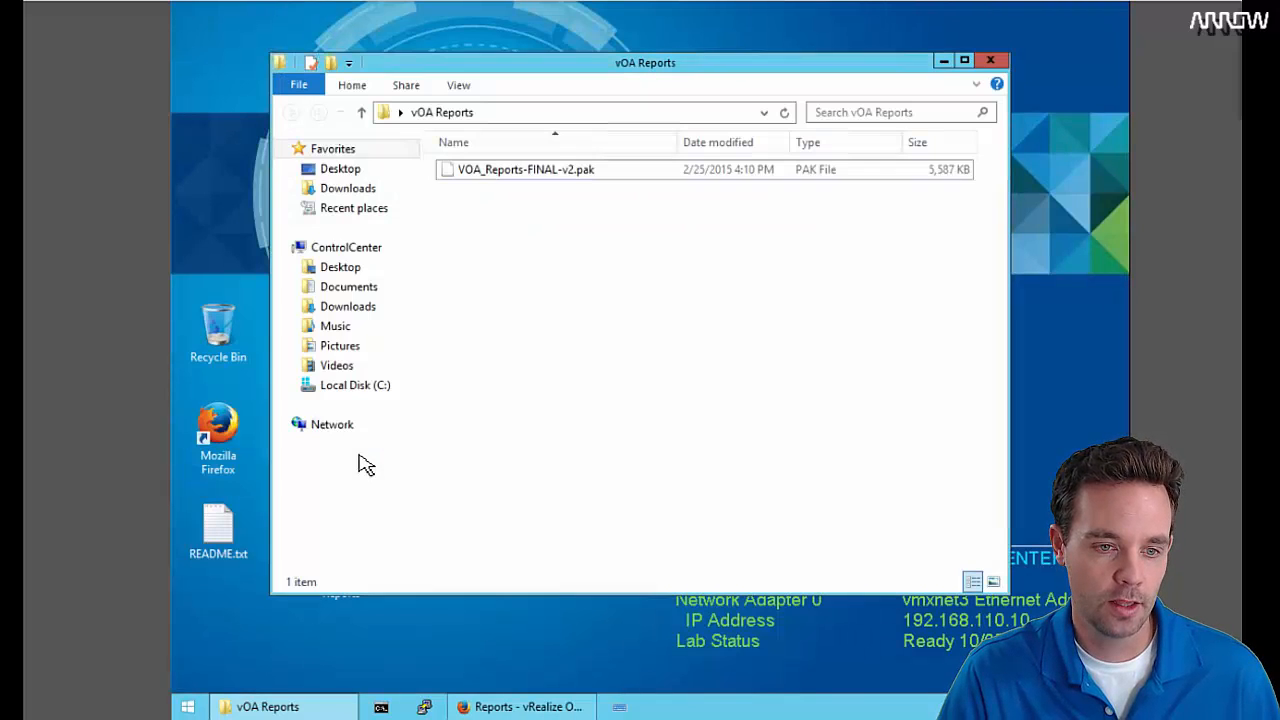
click(998, 60)
double_click(343, 572)
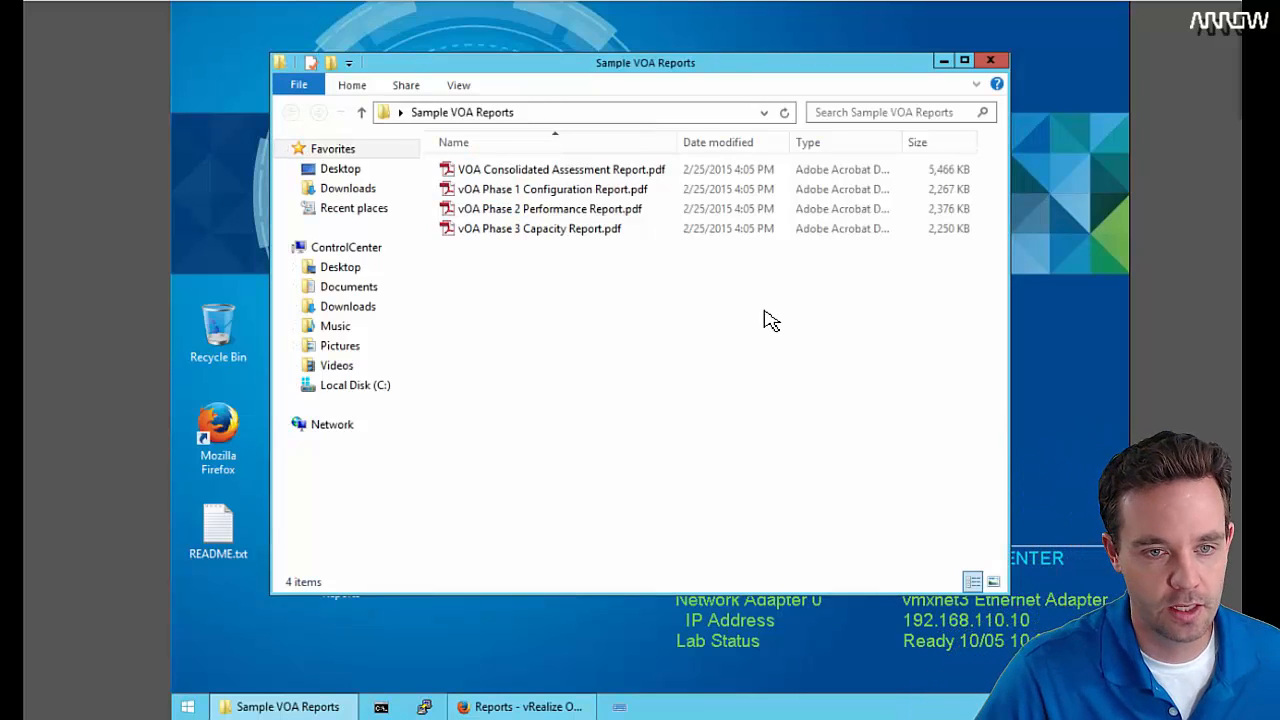
- Open VOA Consolidated Assessment Report.pdf in Adobe Reader and maximize its window
click(612, 173)
double_click(612, 175)
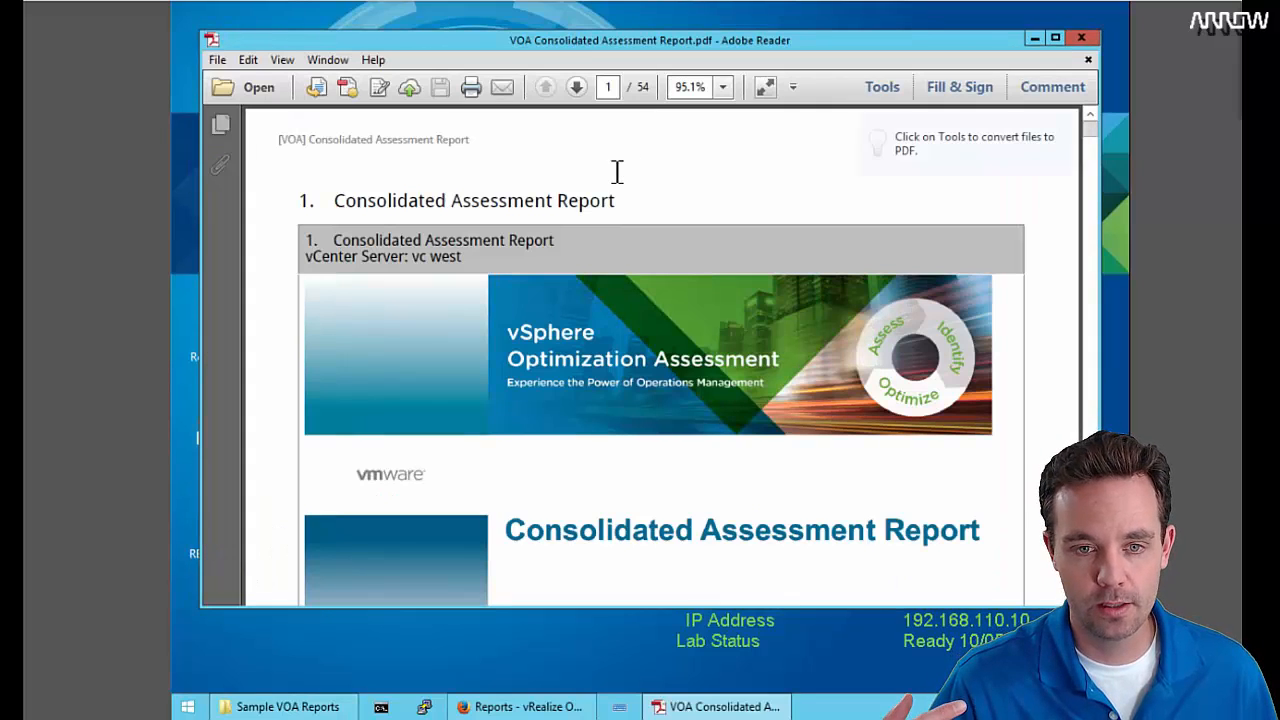
click(1055, 38)
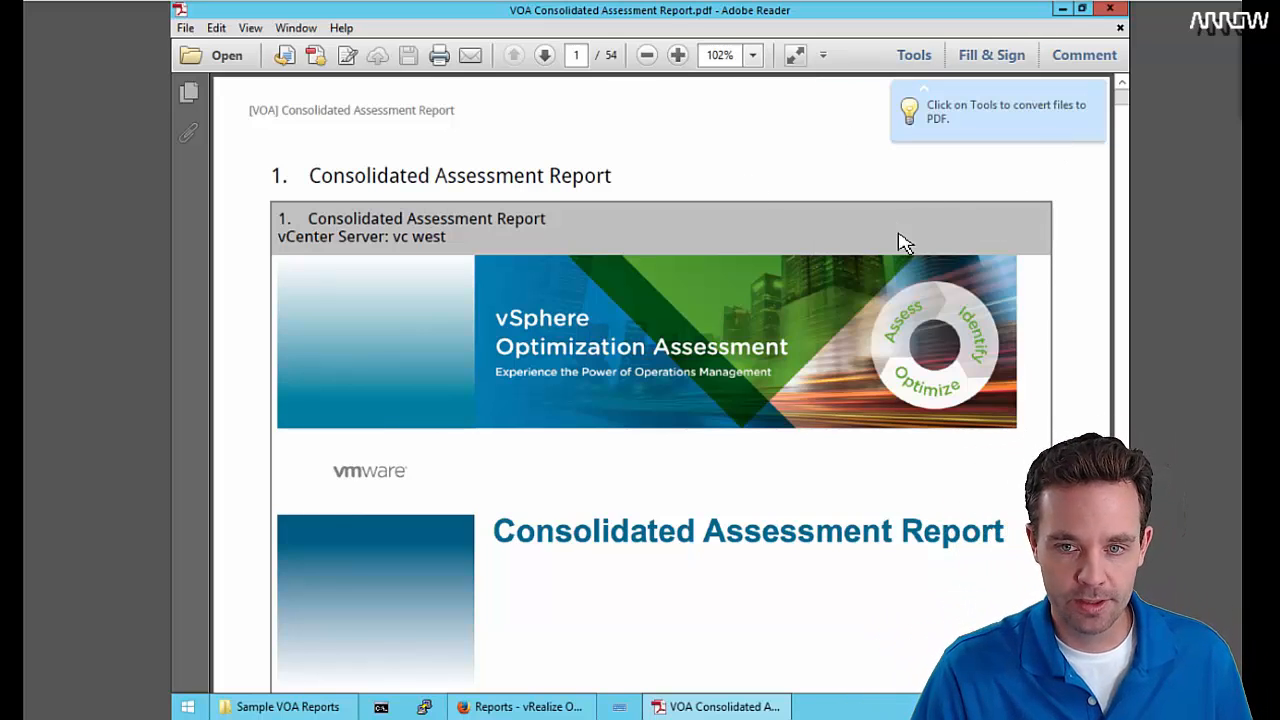
- Examine the consolidated report's cover page and the VOA Overview section on page 2
click(794, 362)
scroll(920, 351, down, 1)
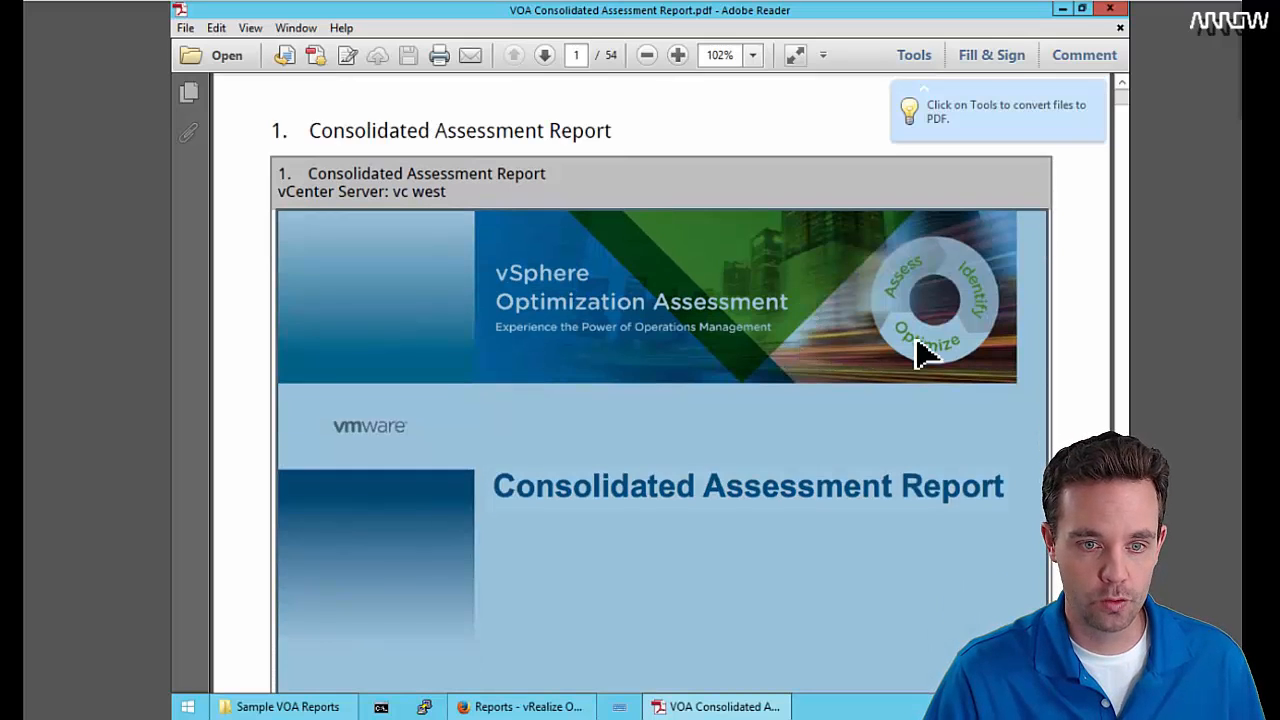
click(1077, 355)
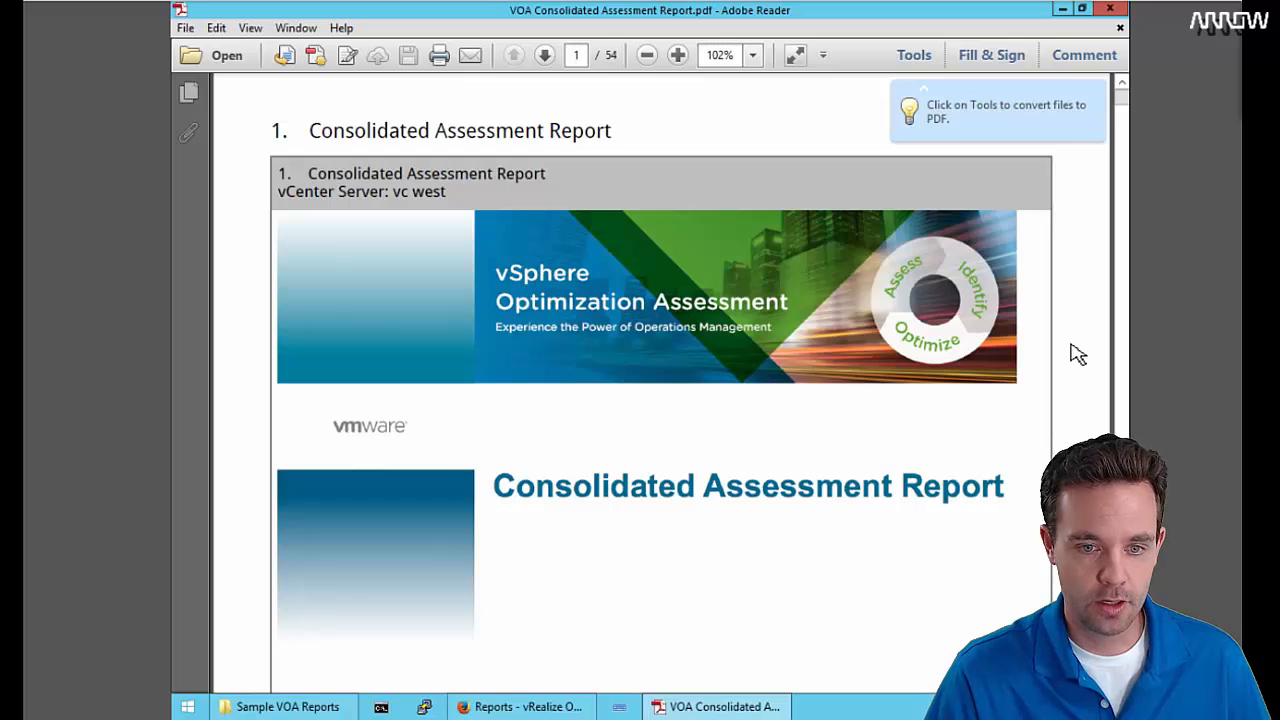
scroll(1077, 355, down, 4)
scroll(1080, 350, down, 13)
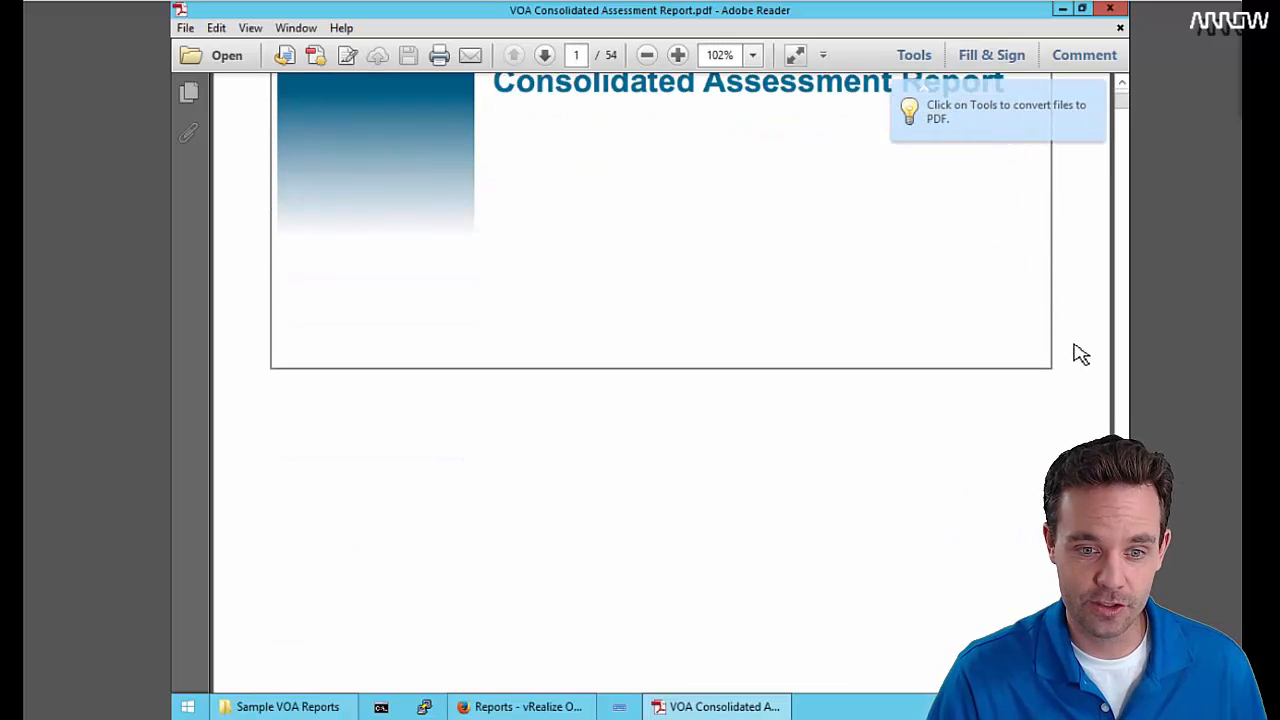
scroll(1078, 350, down, 8)
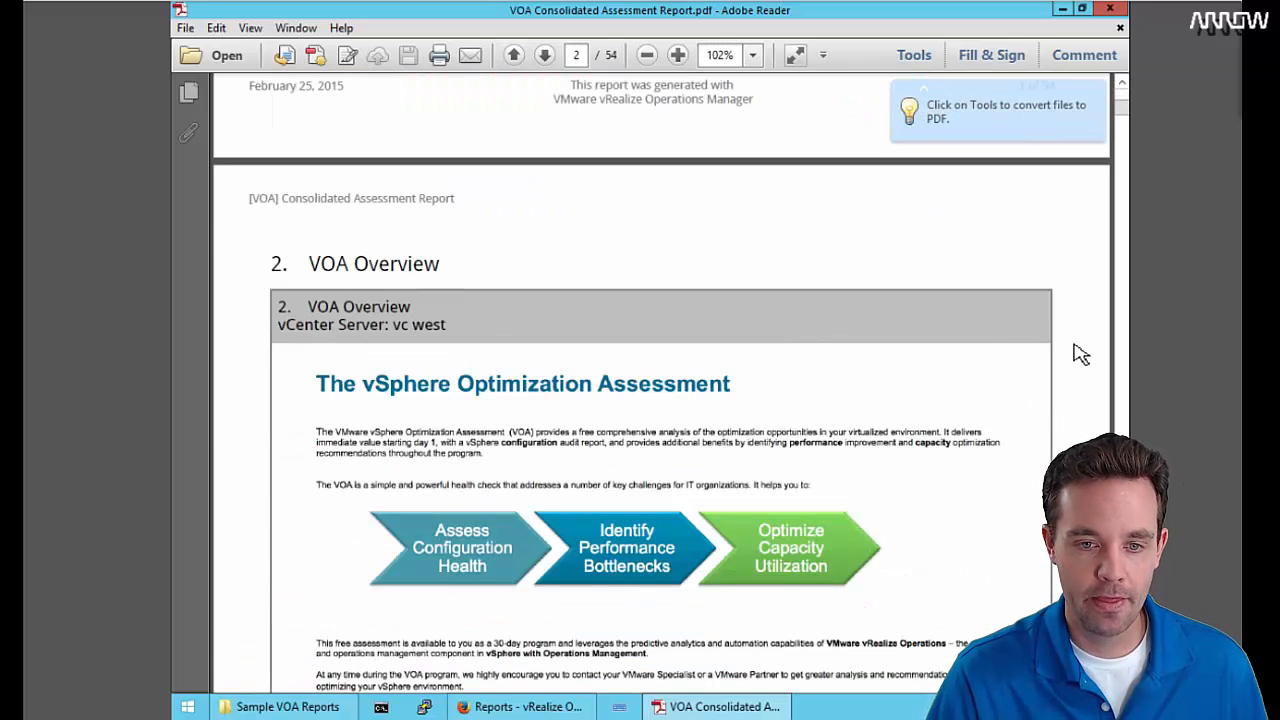
scroll(1078, 351, down, 1)
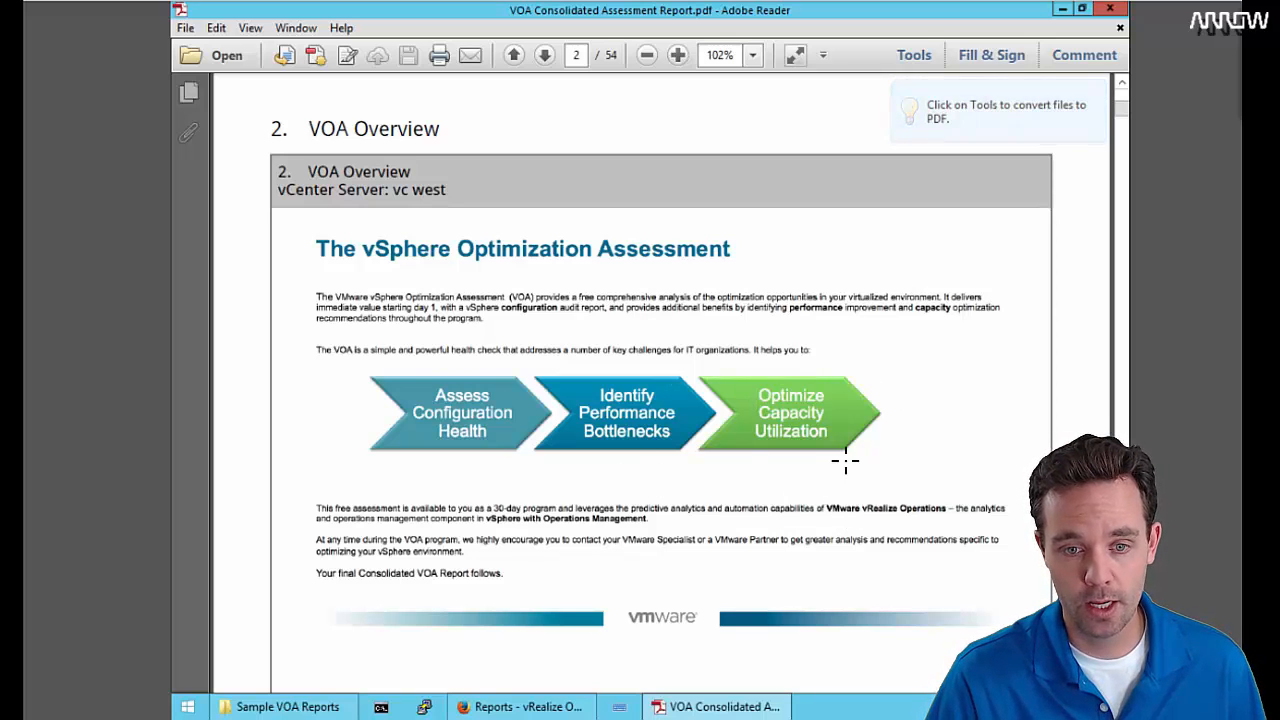
- Read through the report's overview pages and Capacity Section focus areas, up to the VOA Idle VMs chart on page 5
scroll(843, 460, down, 1)
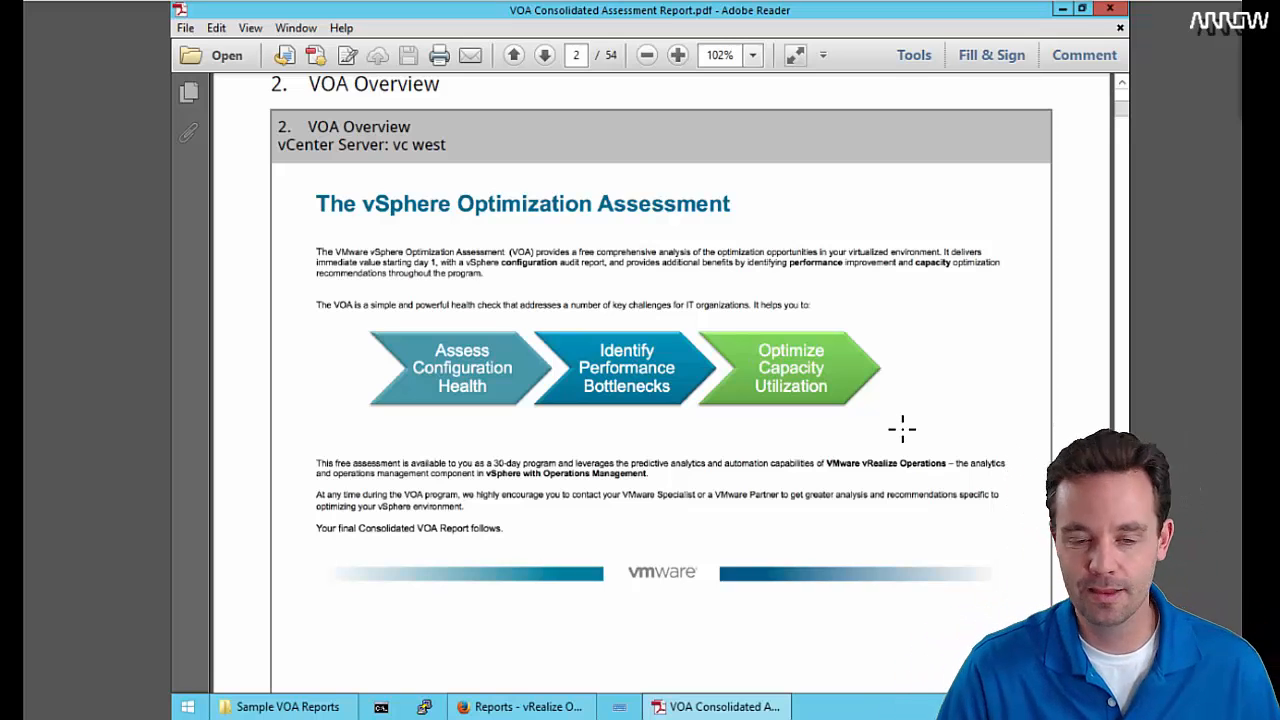
scroll(1079, 424, down, 2)
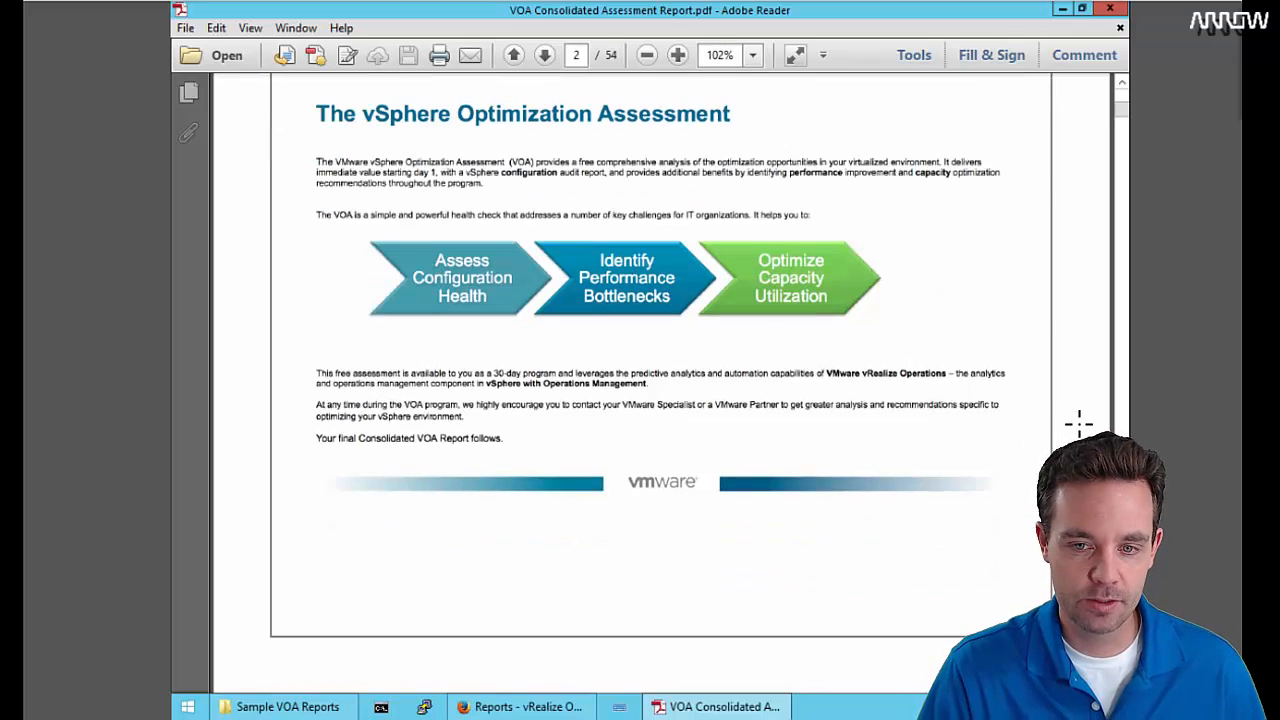
scroll(1079, 424, down, 10)
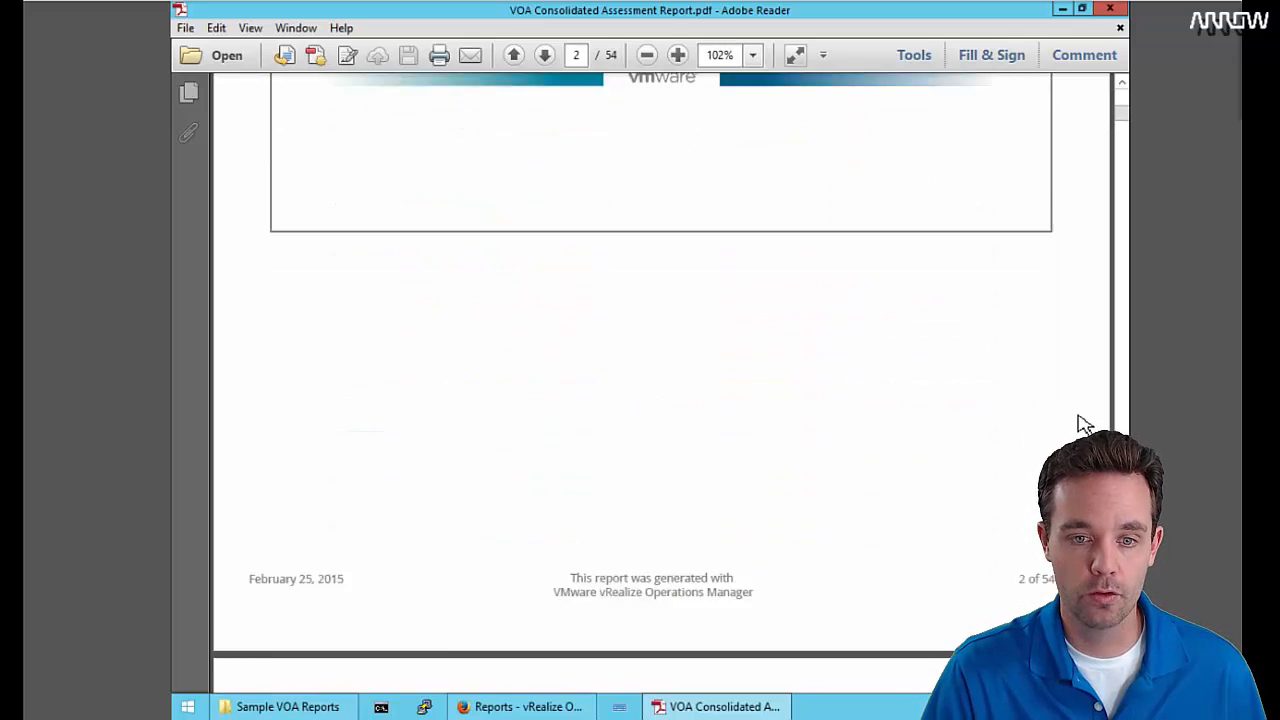
scroll(1079, 424, down, 11)
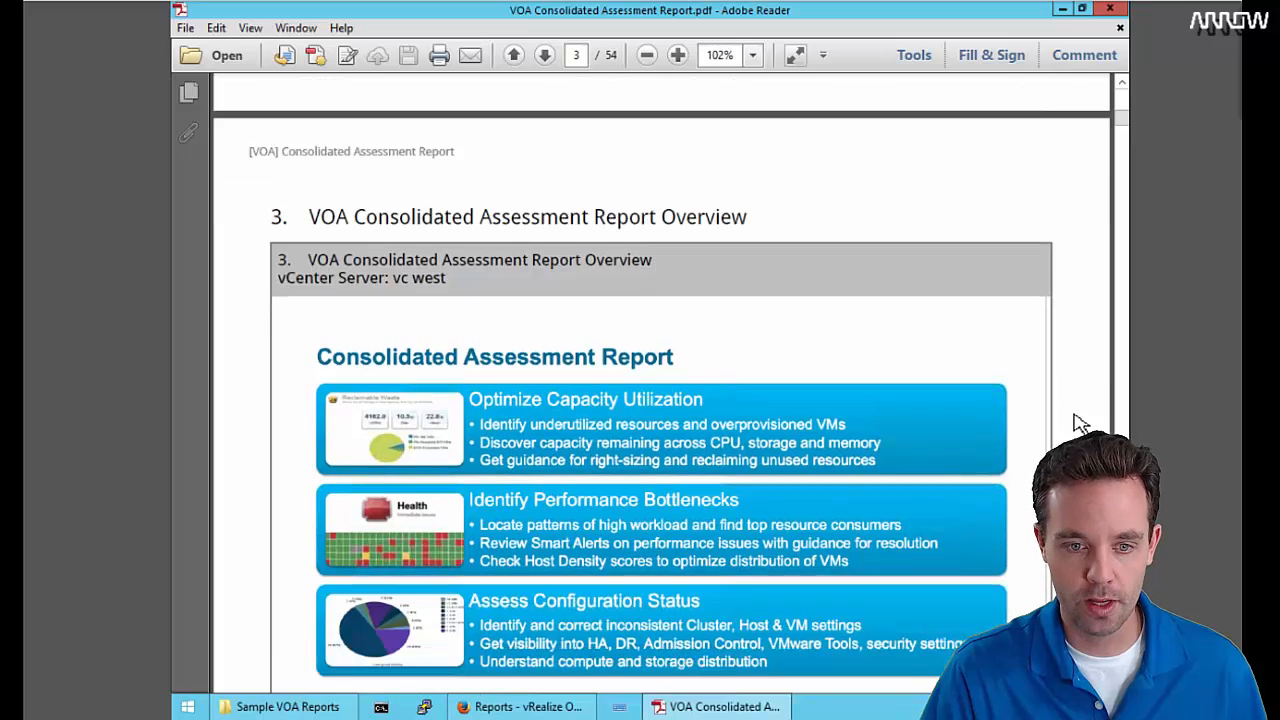
scroll(1079, 424, down, 1)
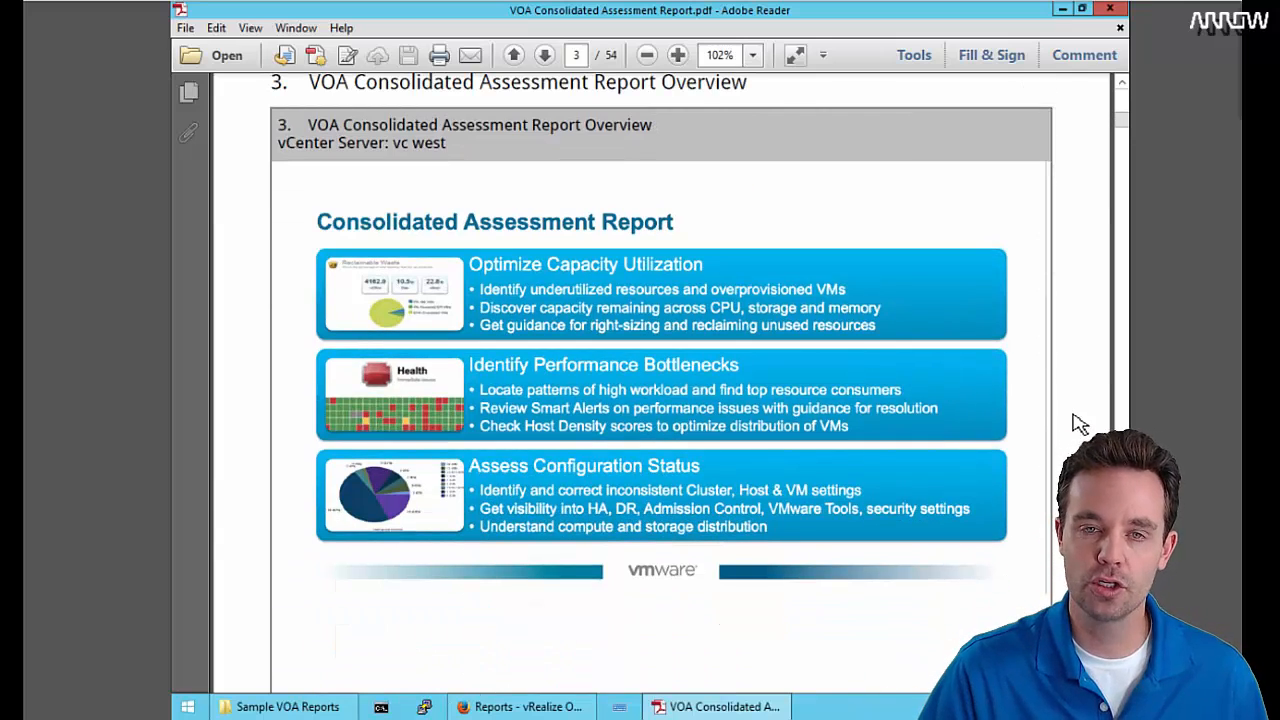
scroll(937, 371, down, 15)
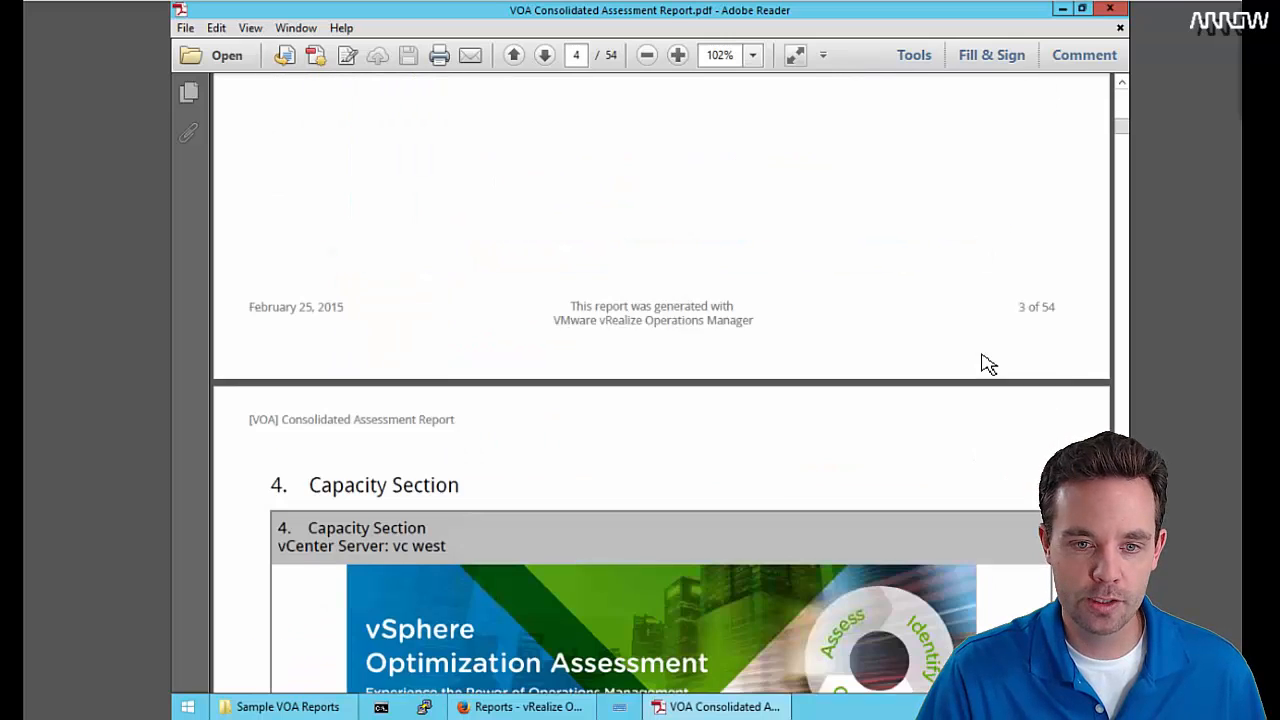
scroll(988, 365, down, 13)
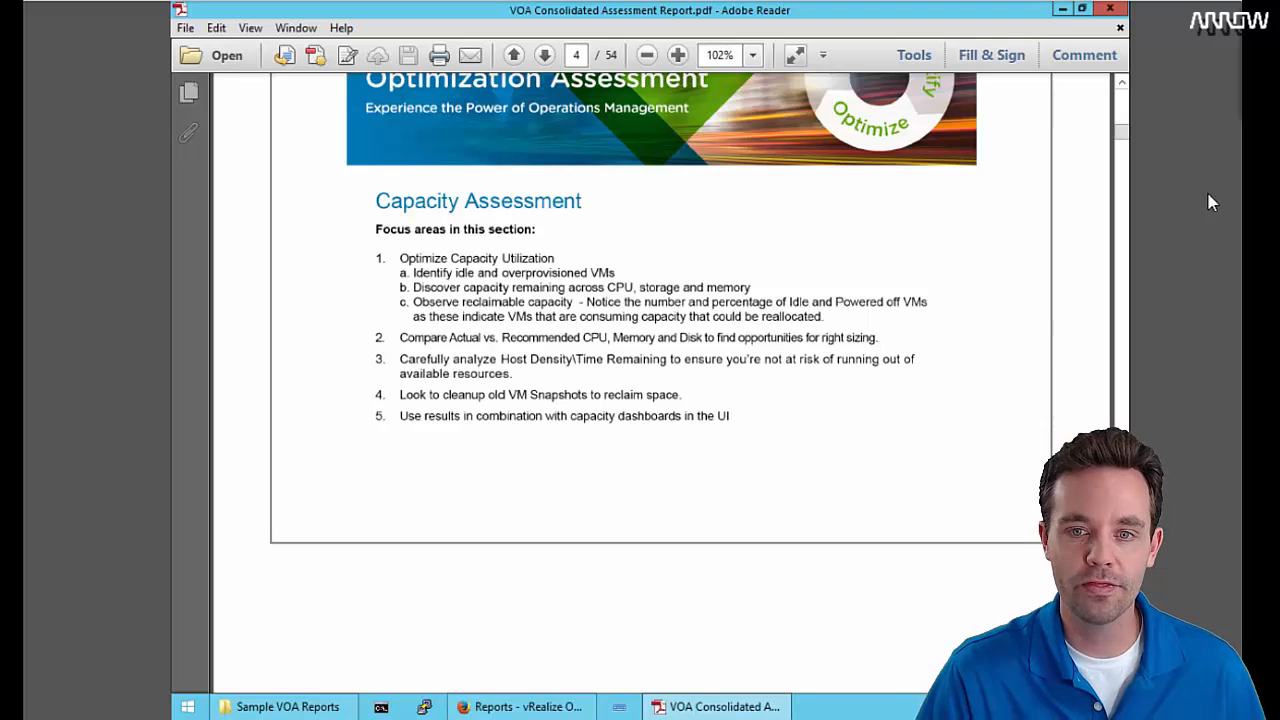
scroll(1095, 235, down, 20)
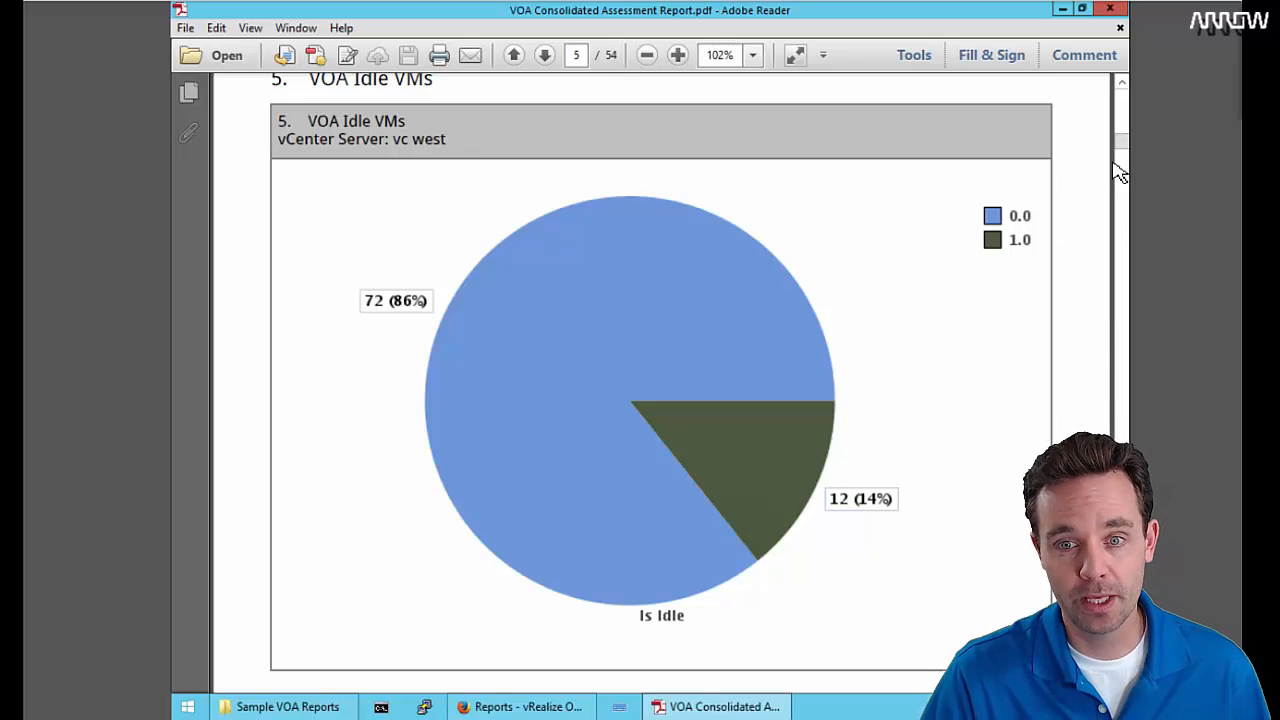
- Examine the vSphere cluster charts for Admission Control, DRS Configuration and DPM Configuration on pages 27 to 29
drag(1128, 145, 1120, 374)
scroll(1012, 376, up, 3)
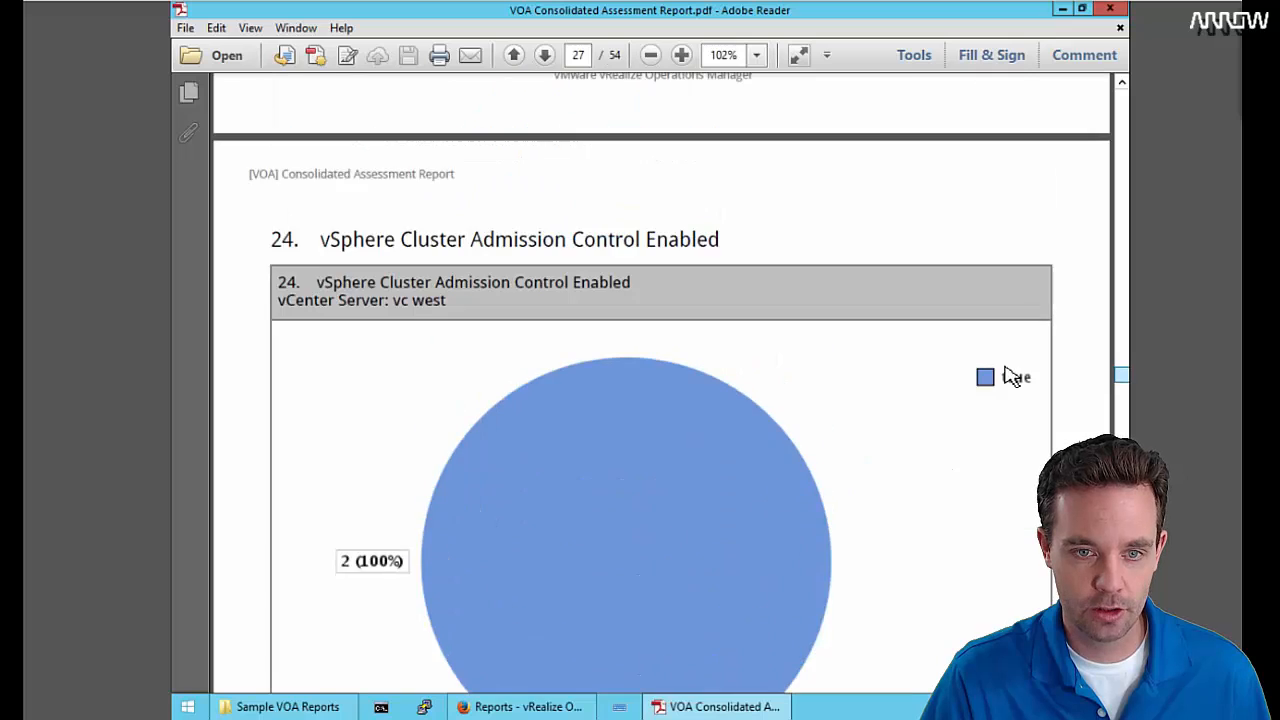
scroll(1010, 376, up, 12)
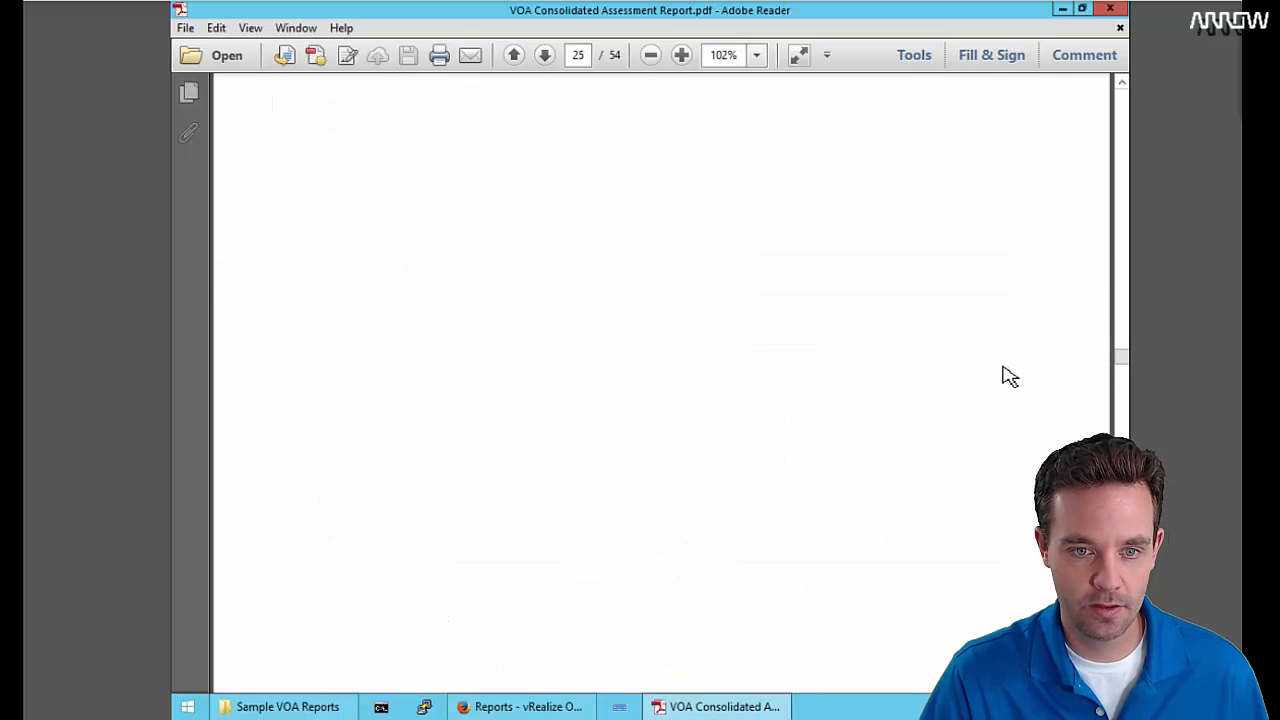
scroll(1010, 376, down, 15)
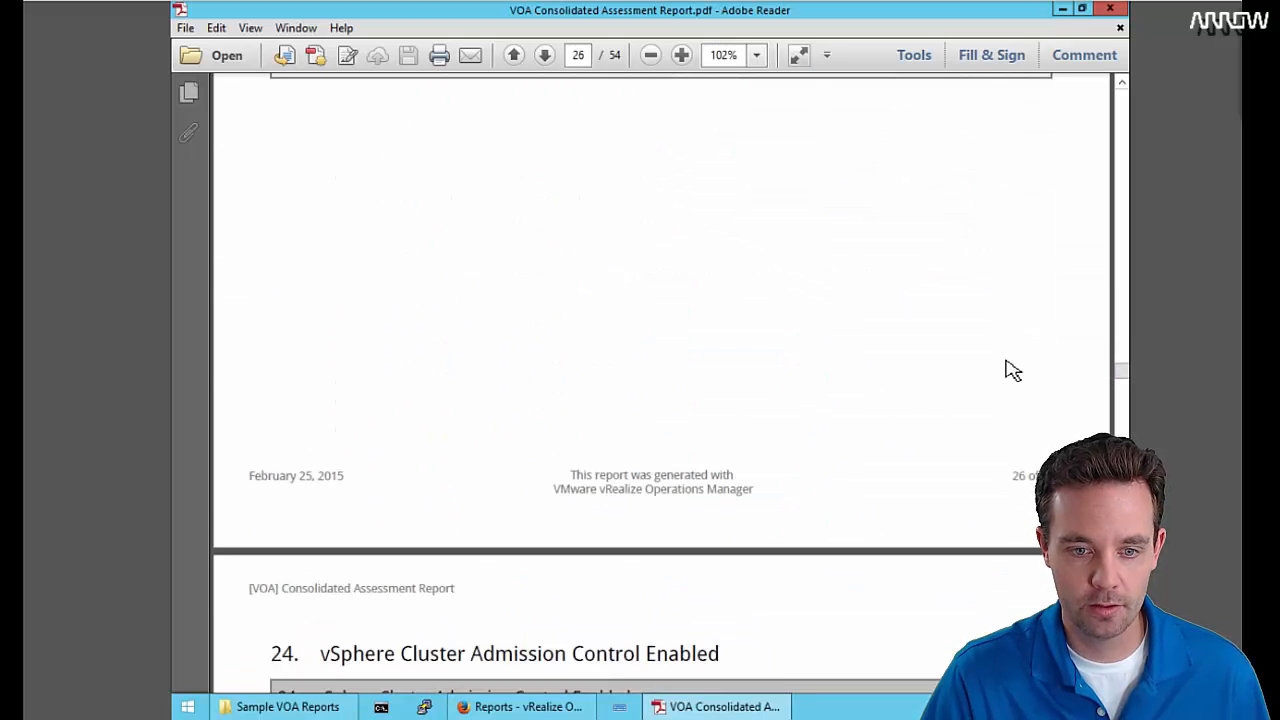
scroll(1012, 370, down, 12)
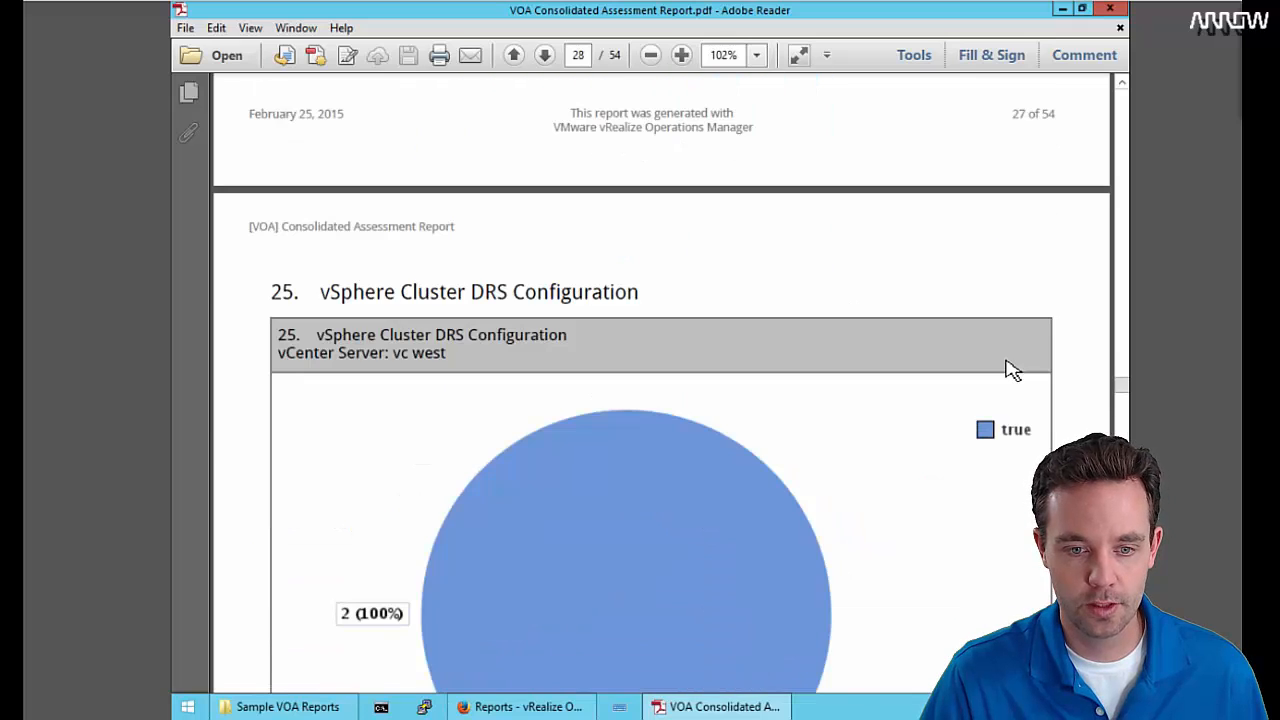
scroll(1012, 370, down, 10)
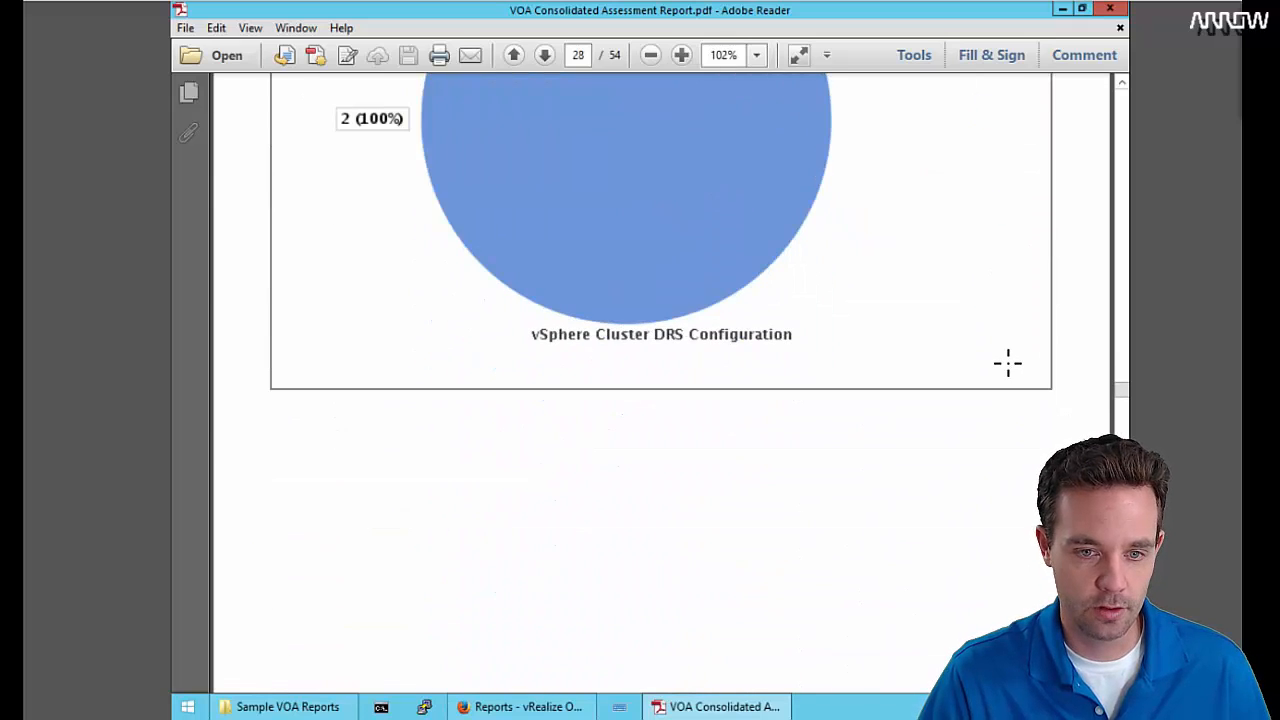
scroll(1008, 364, up, 2)
scroll(1010, 366, down, 12)
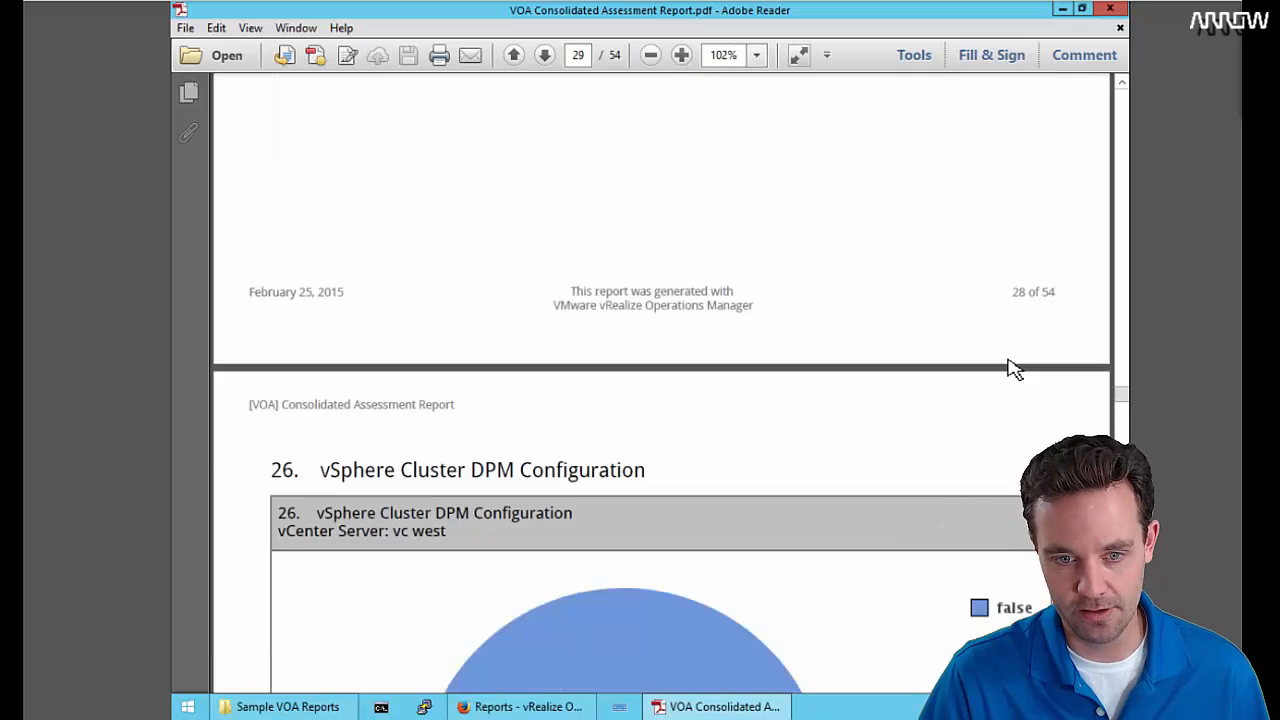
scroll(1011, 366, down, 12)
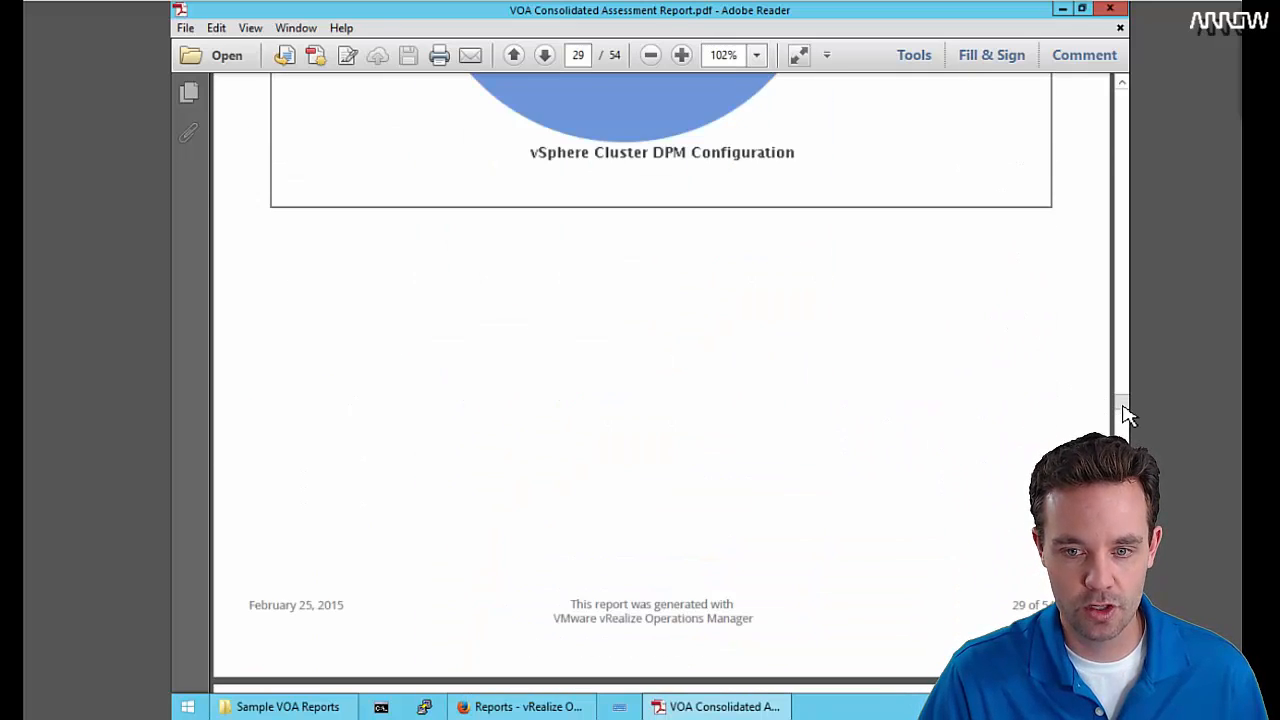
- Examine the Virtual Machine Hardware Summary table in section 33 of the report
drag(1127, 415, 1124, 493)
scroll(1001, 451, up, 10)
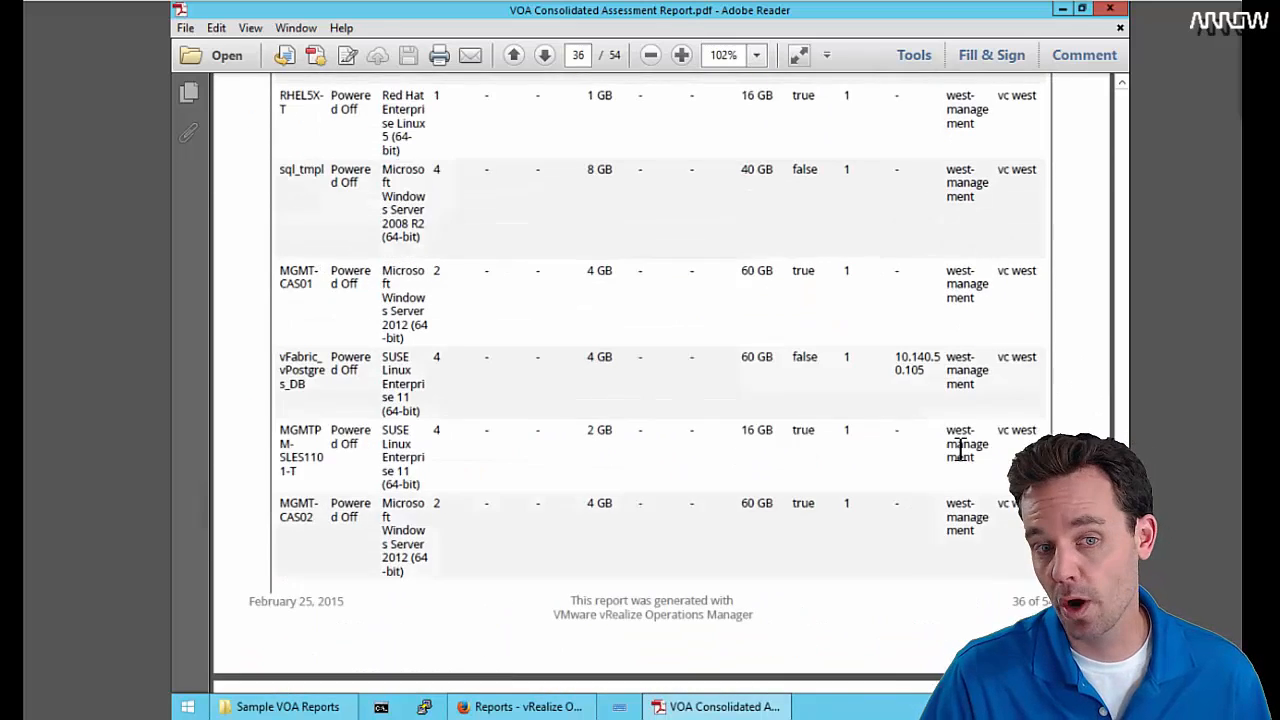
scroll(958, 455, up, 1)
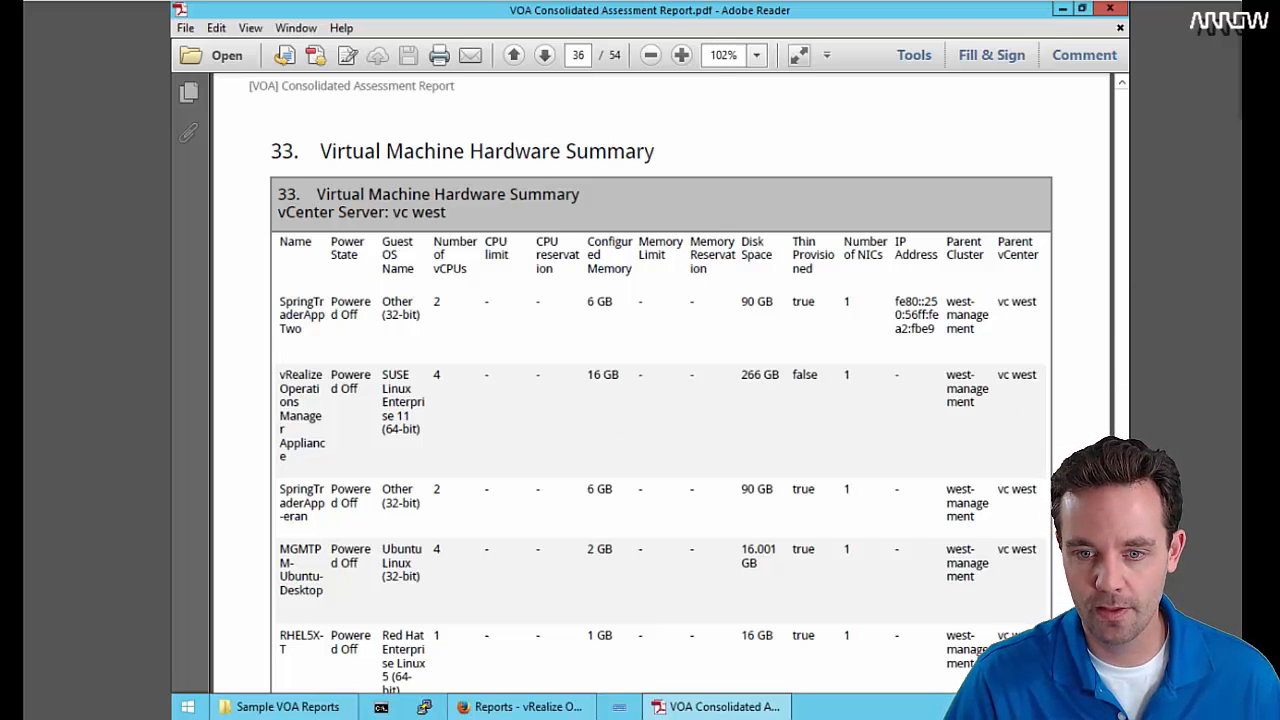
- Look at the Virtual machines OS Distribution and Power State Distribution charts in sections 34 and 35
drag(1122, 473, 1122, 557)
scroll(1003, 508, down, 12)
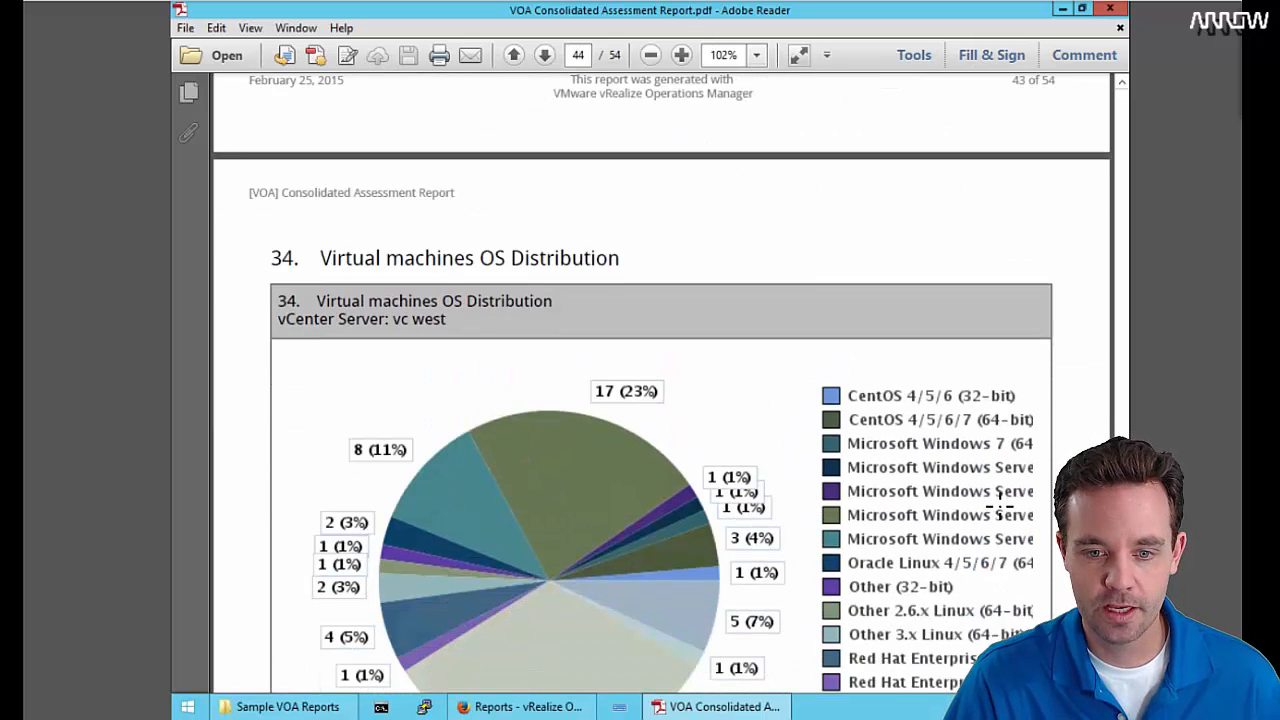
scroll(1003, 508, down, 6)
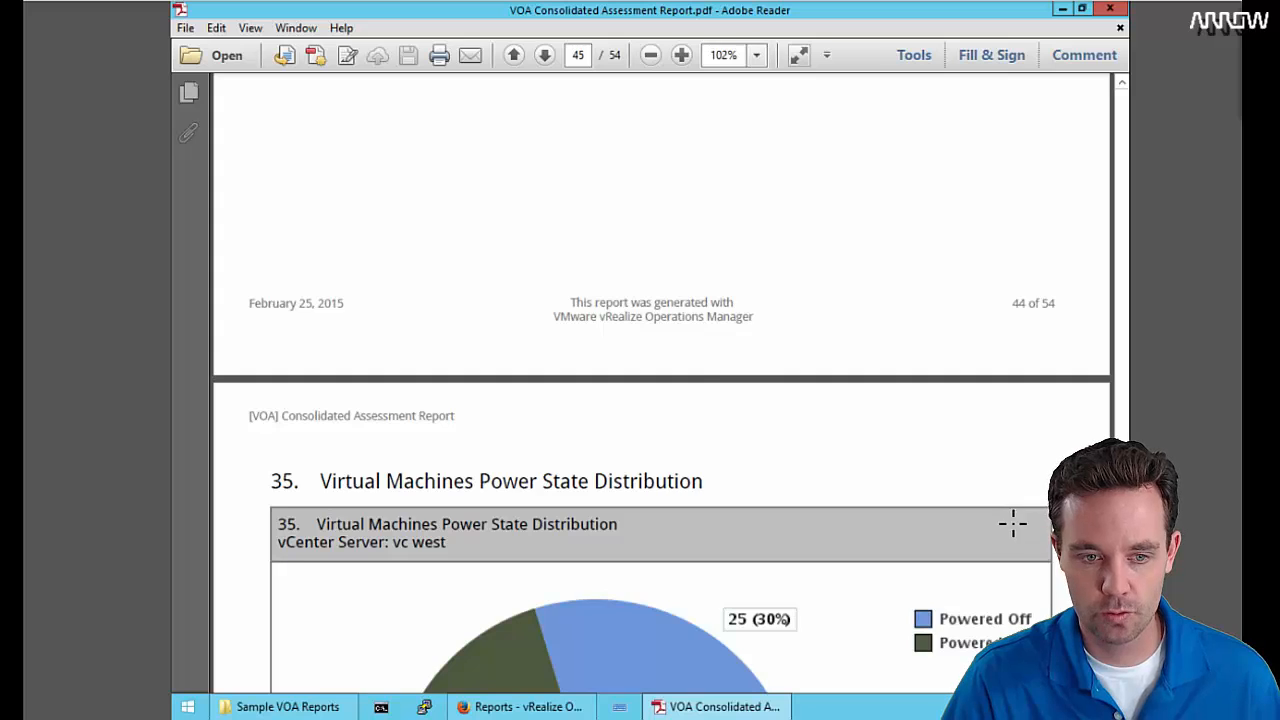
scroll(1013, 523, down, 5)
- Go back to section 13 and review the VOA Capacity Options page and the remaining-capacity table in section 14
drag(1135, 340, 1122, 243)
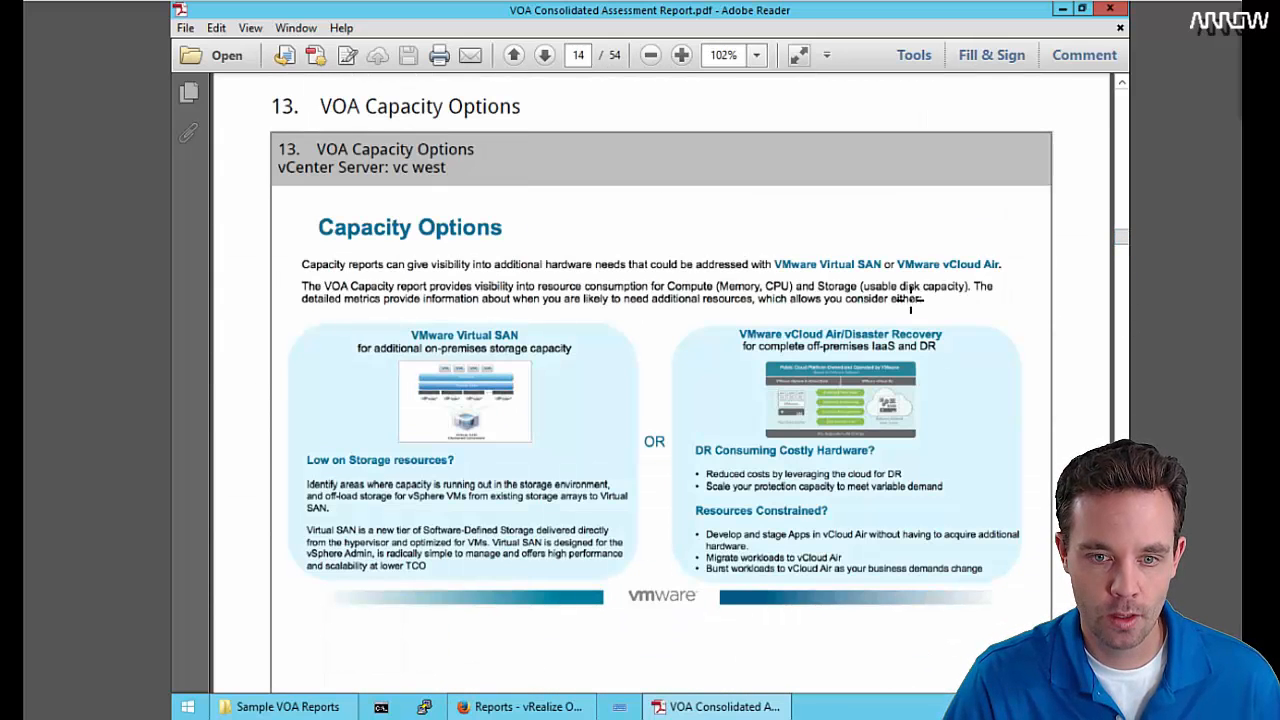
scroll(920, 300, down, 4)
scroll(910, 298, down, 5)
scroll(916, 303, down, 14)
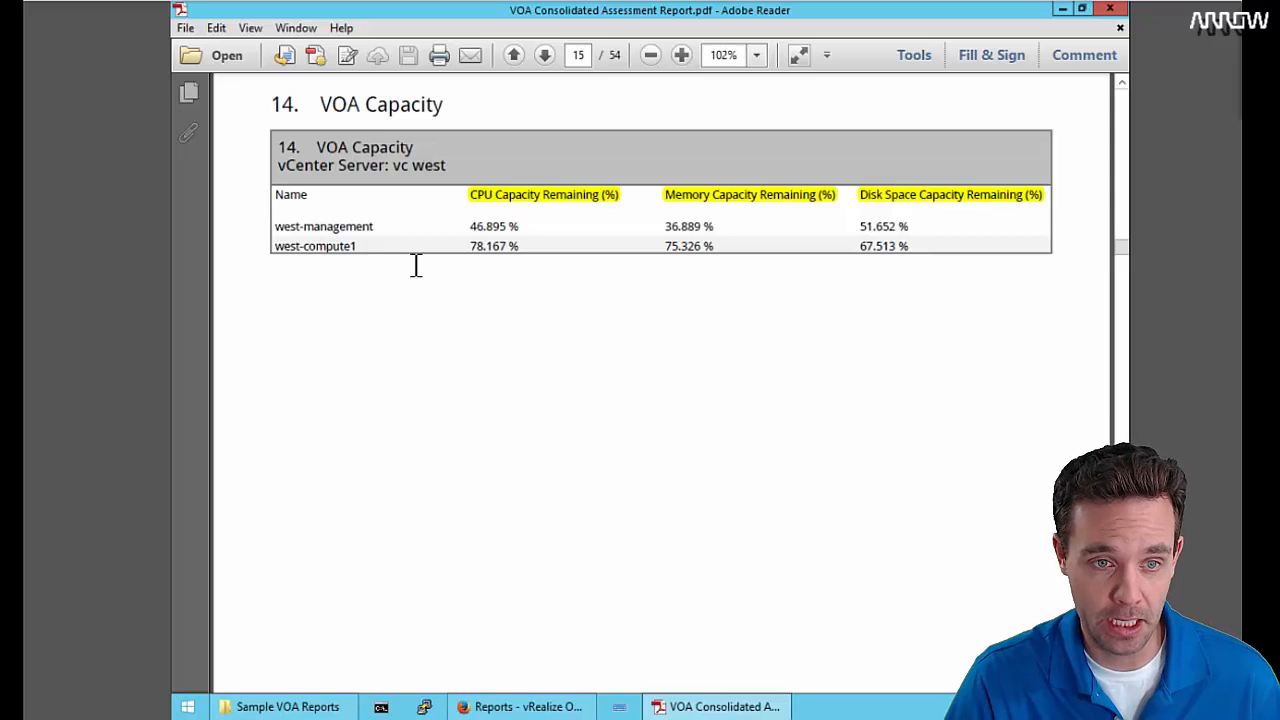
scroll(560, 333, down, 16)
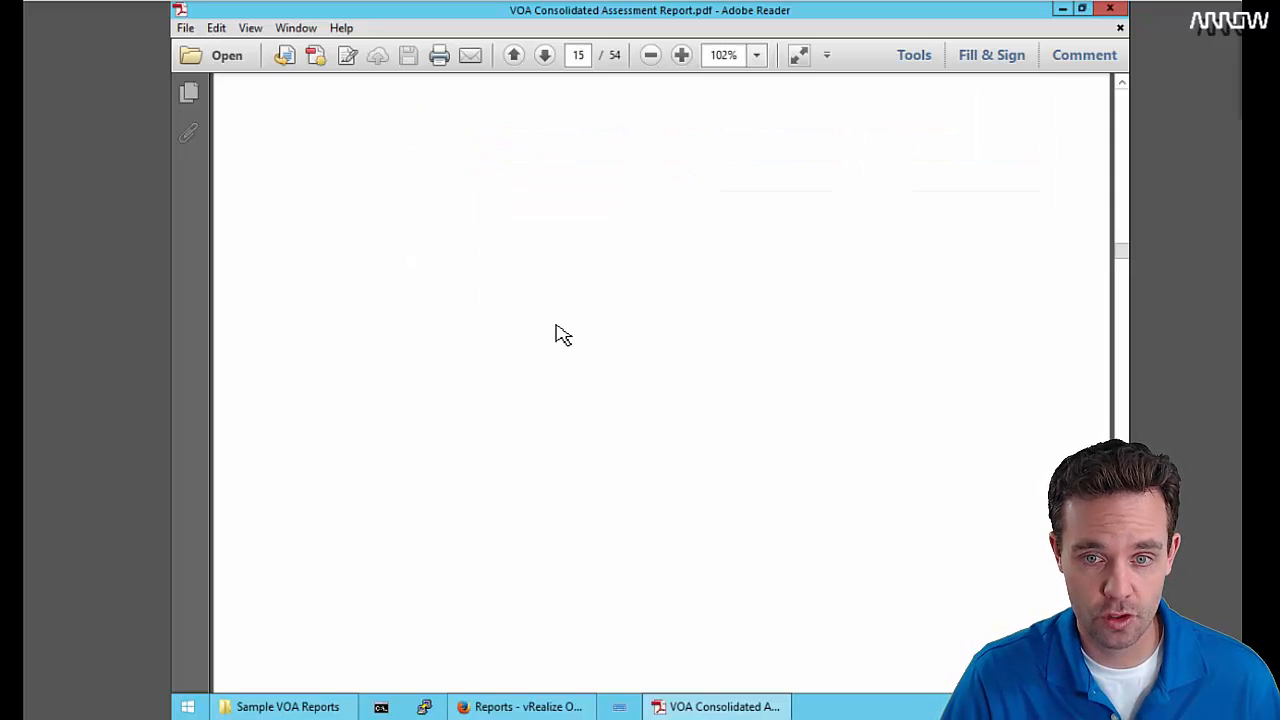
scroll(560, 333, down, 3)
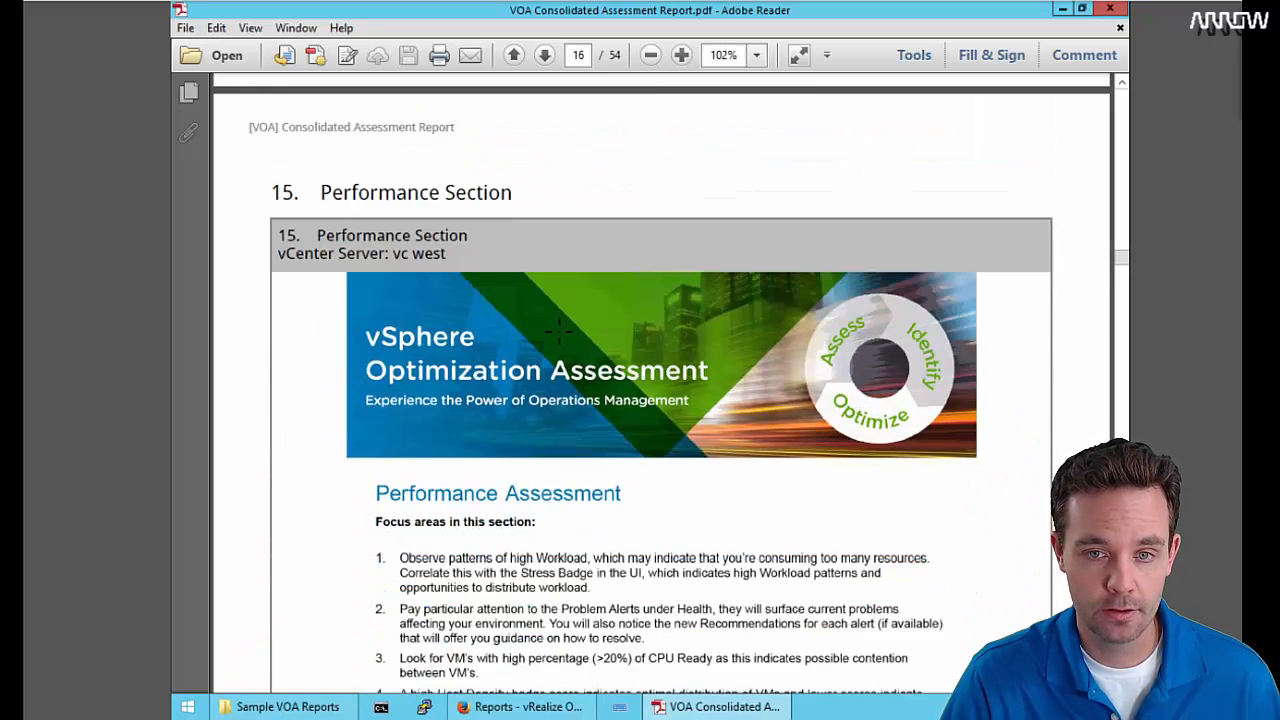
scroll(560, 333, up, 20)
scroll(563, 333, up, 14)
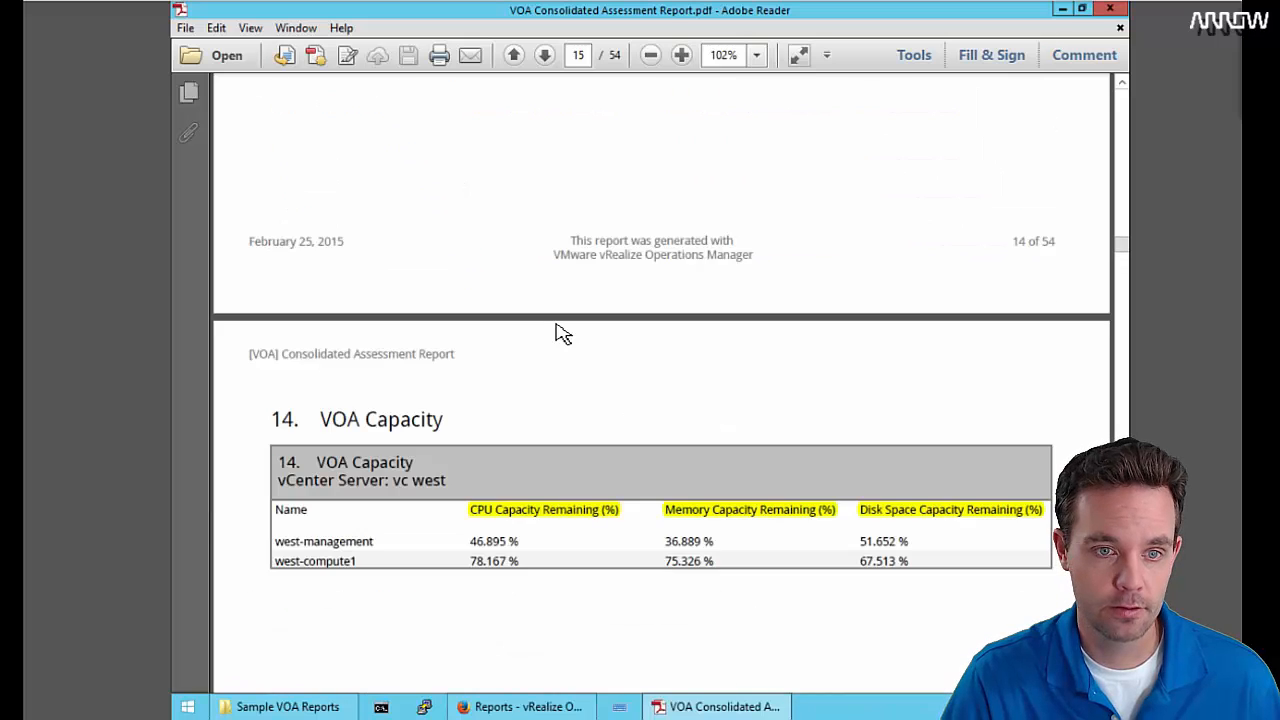
scroll(674, 348, up, 17)
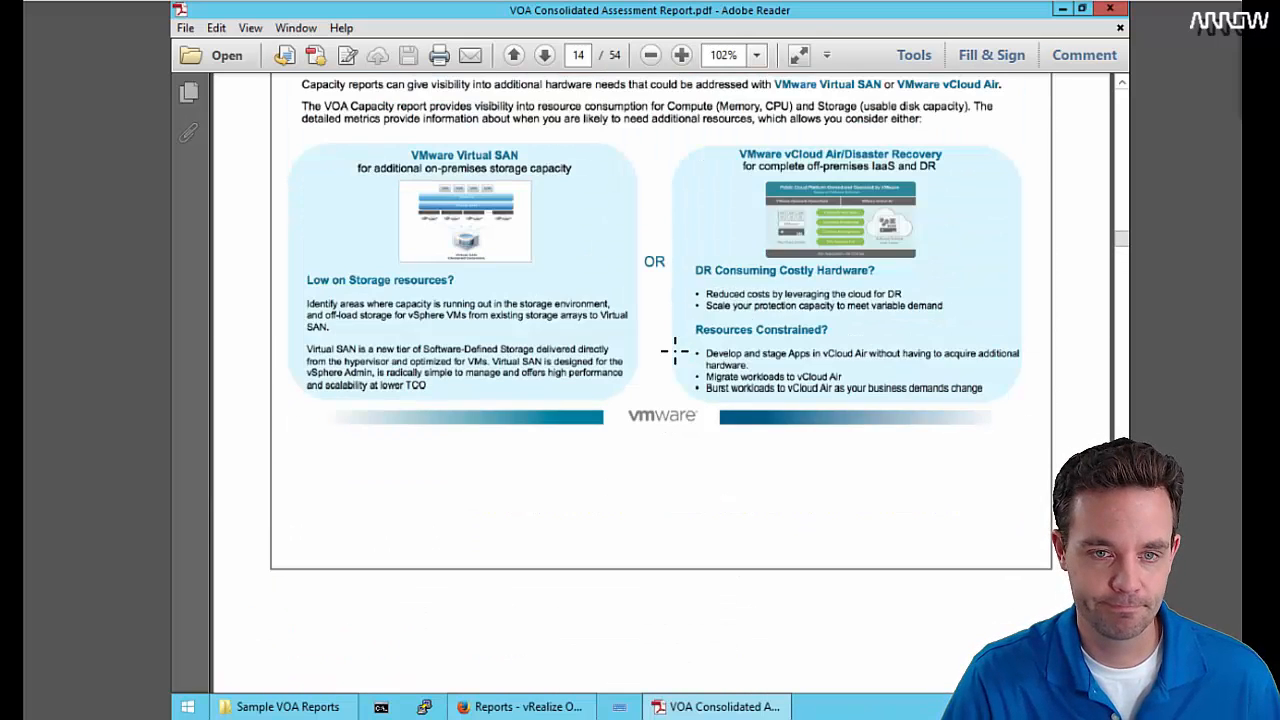
- Check the VOA Hosts Density table in section 12 for hosts with less than 90 days remaining
scroll(678, 350, up, 17)
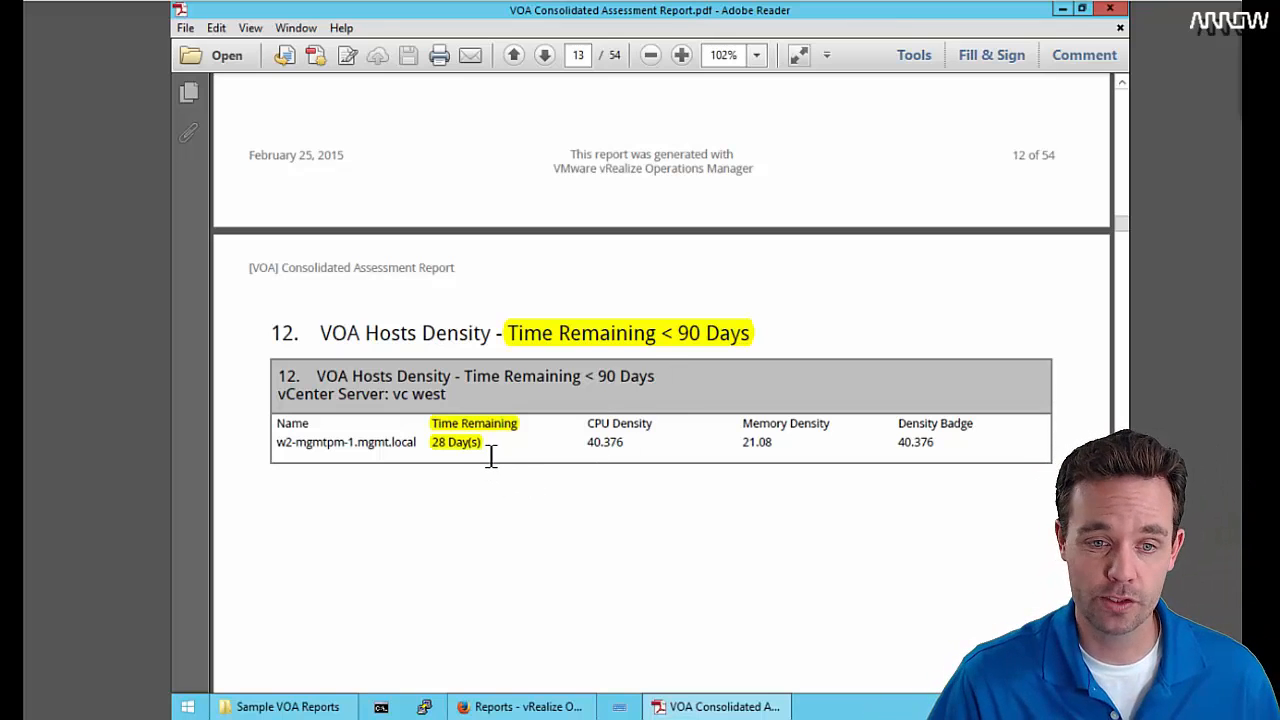
scroll(605, 466, up, 2)
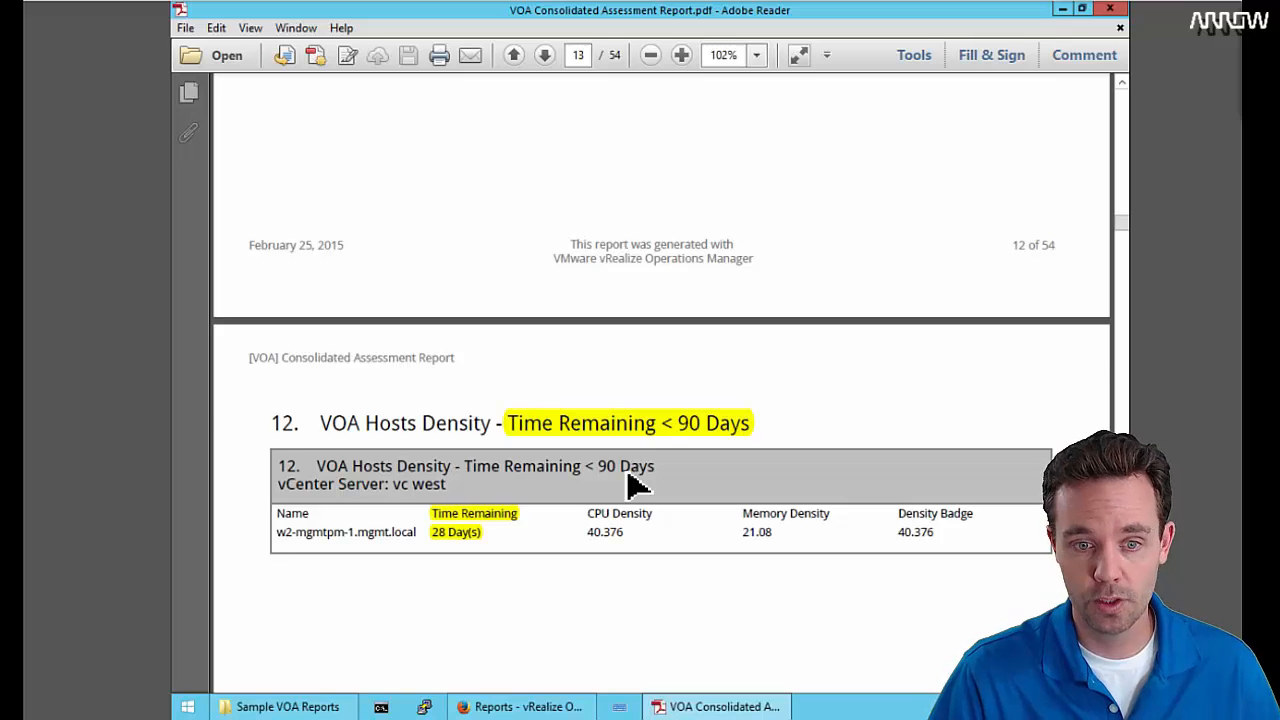
scroll(634, 486, up, 2)
- Review the Powered Off VMs list in section 11 and the powered-off VMs pie chart in section 10
scroll(657, 481, up, 15)
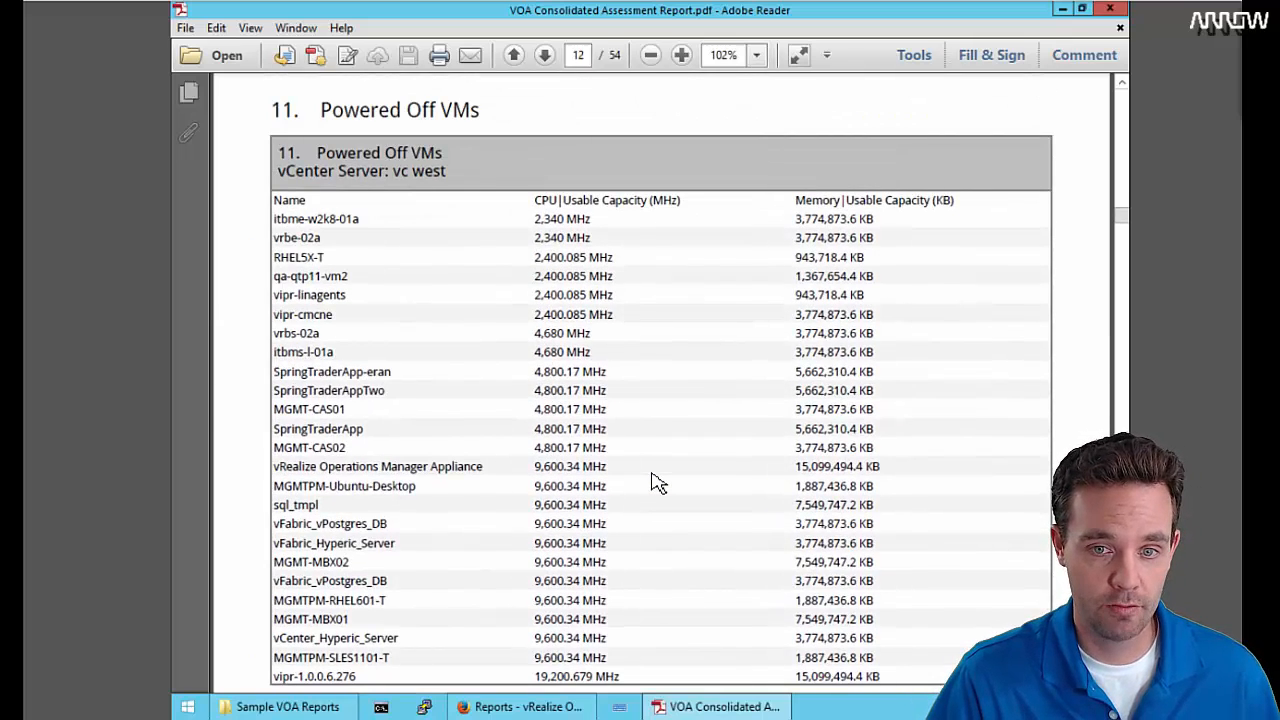
scroll(658, 483, up, 1)
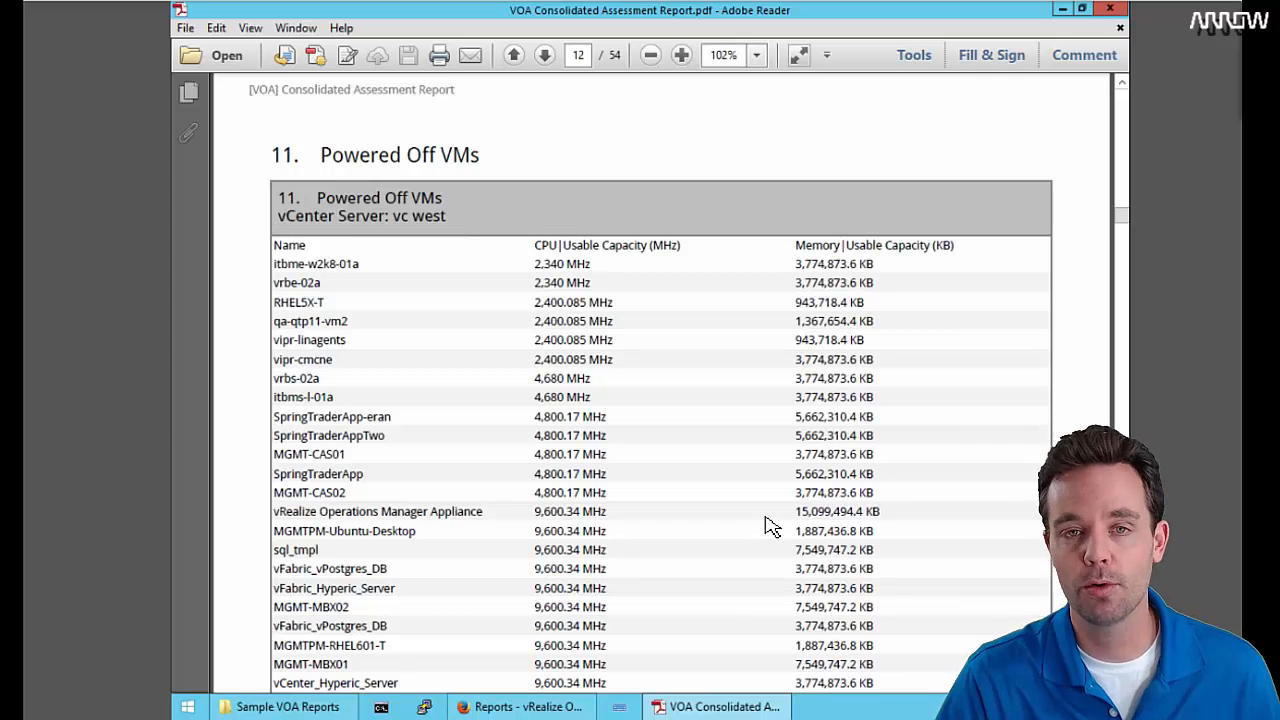
scroll(780, 493, up, 10)
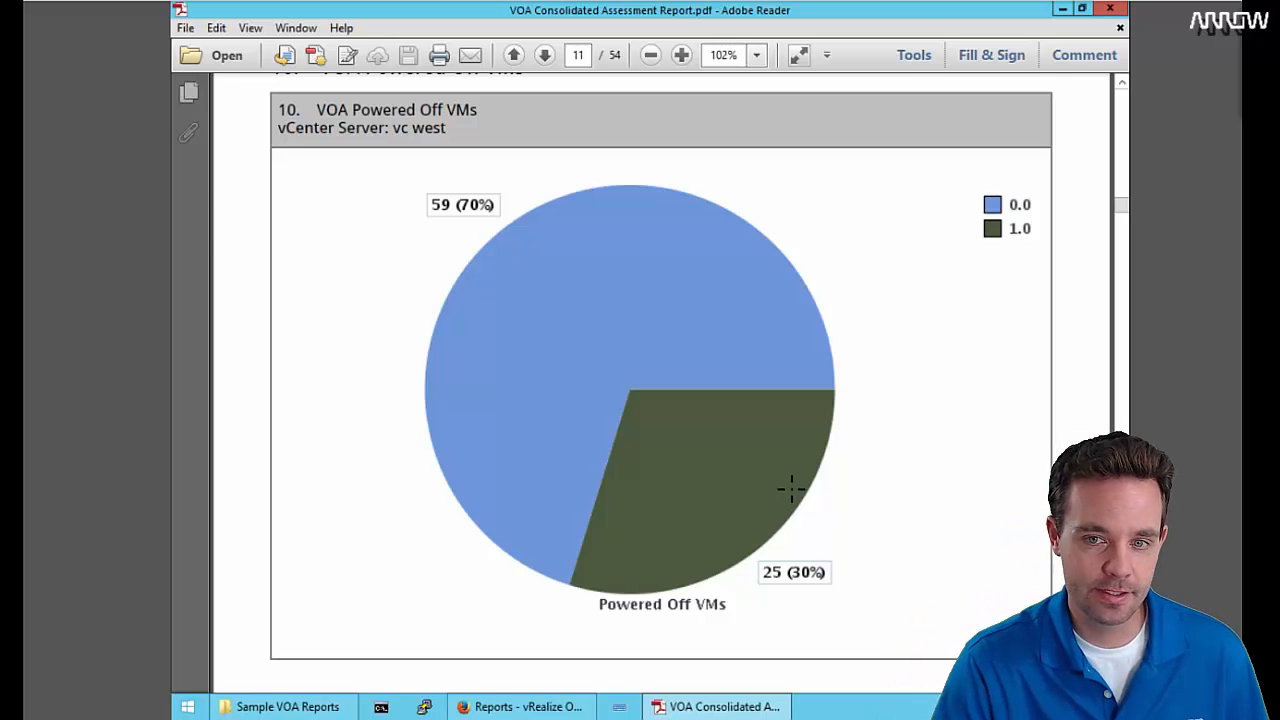
- Examine the reclaimable CPU, memory and disk space columns and their totals in the section 9 Host Rightsizing table
scroll(790, 488, up, 10)
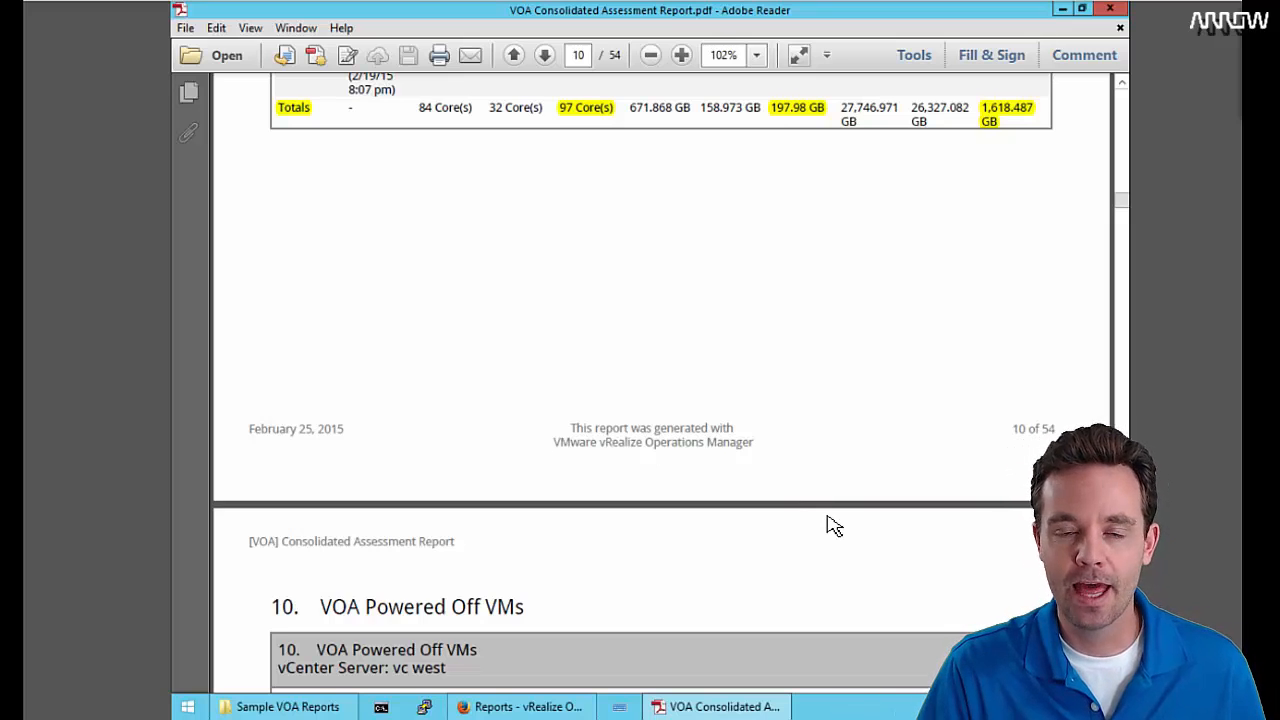
scroll(829, 523, up, 4)
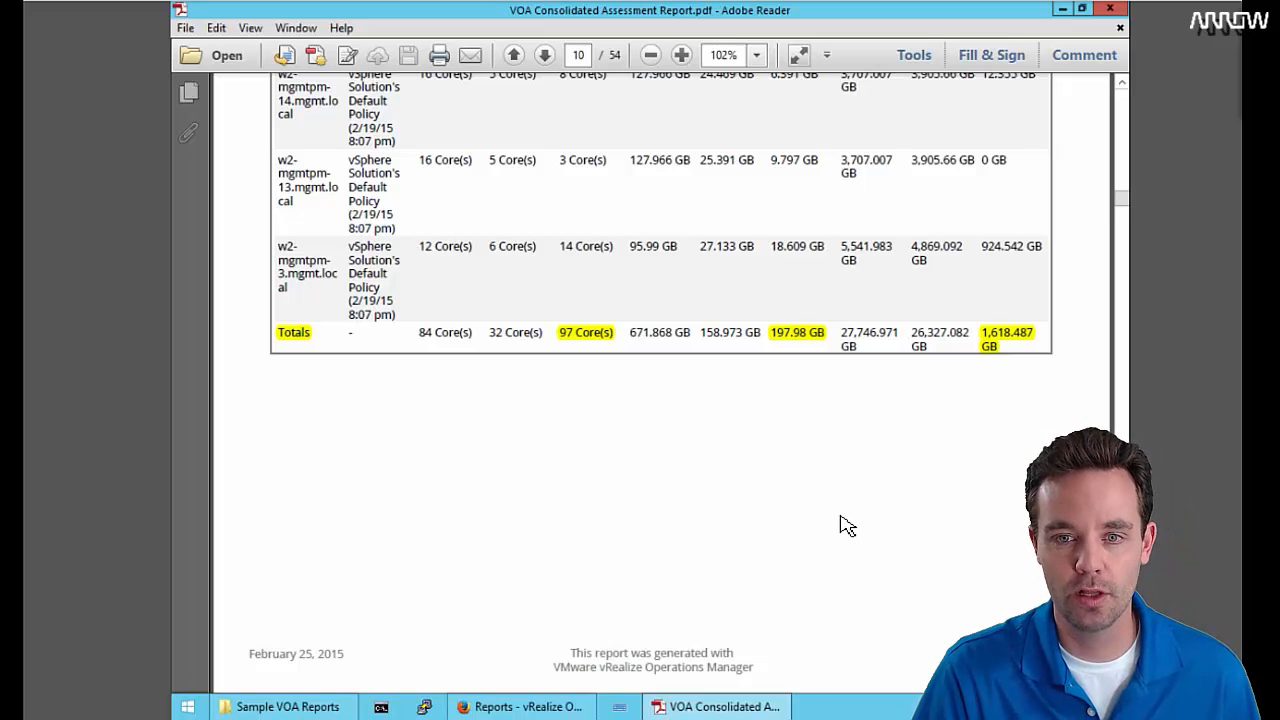
scroll(847, 525, up, 3)
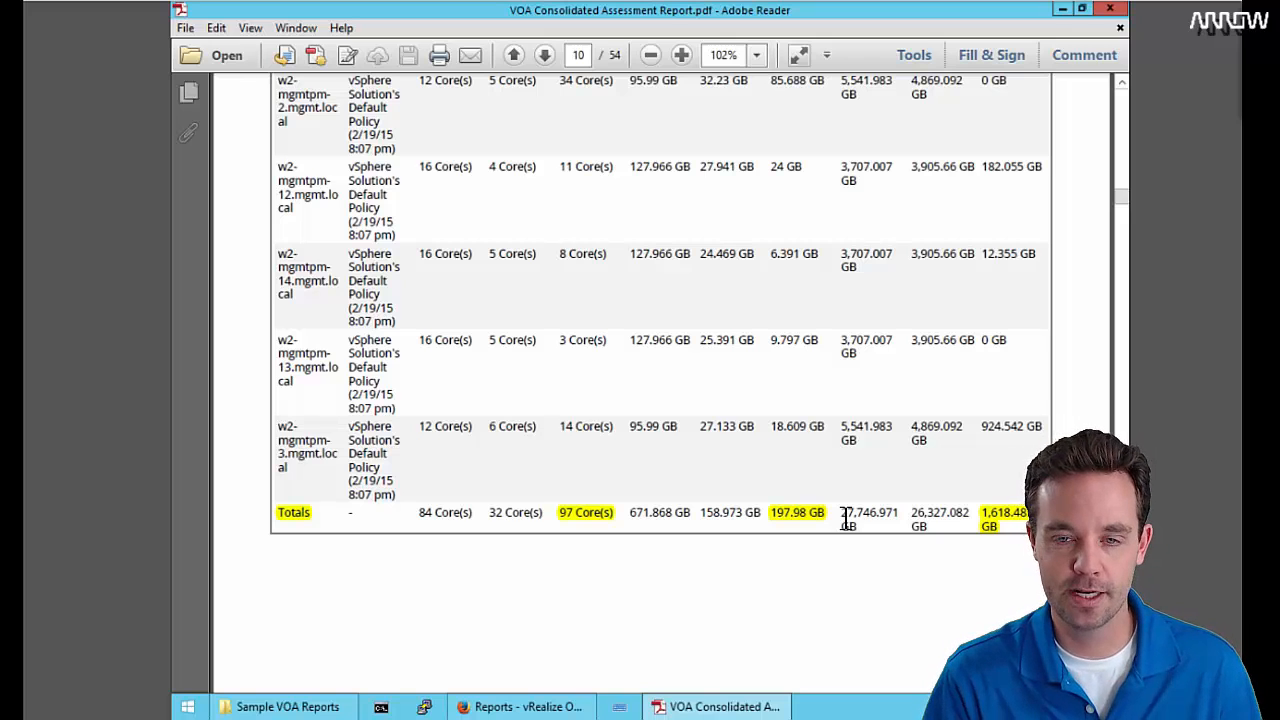
scroll(871, 428, up, 4)
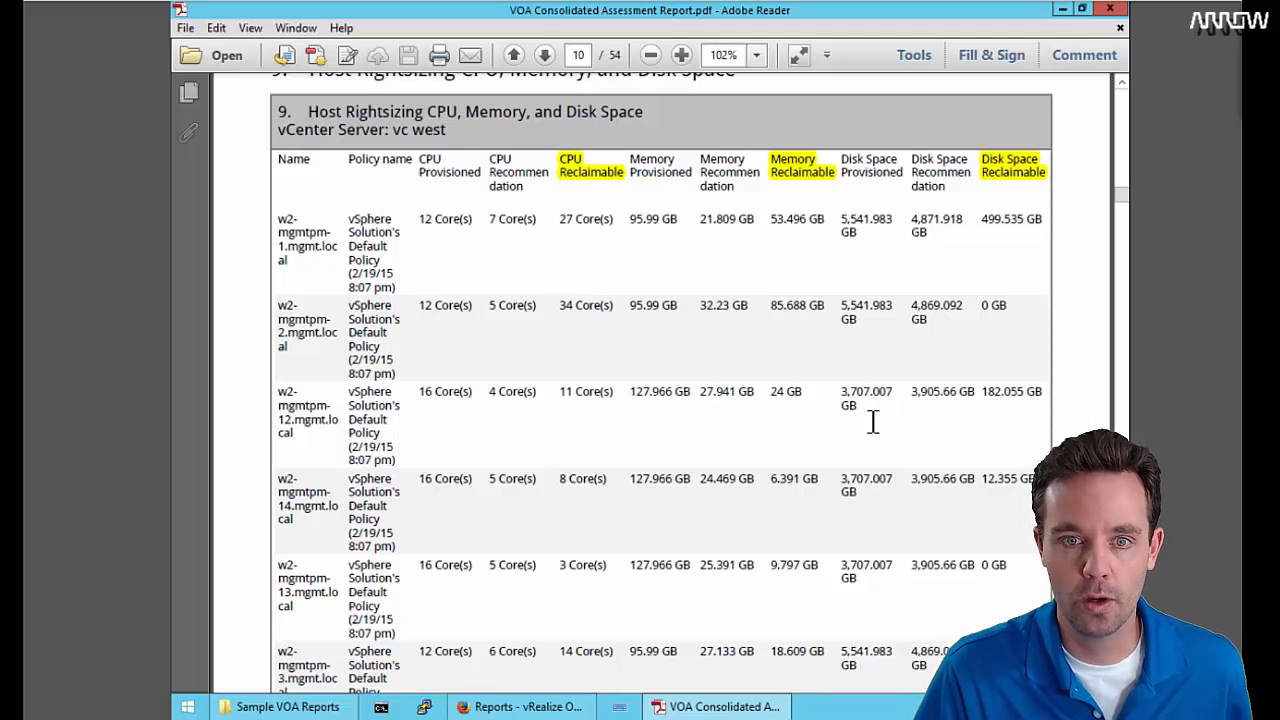
scroll(877, 449, up, 3)
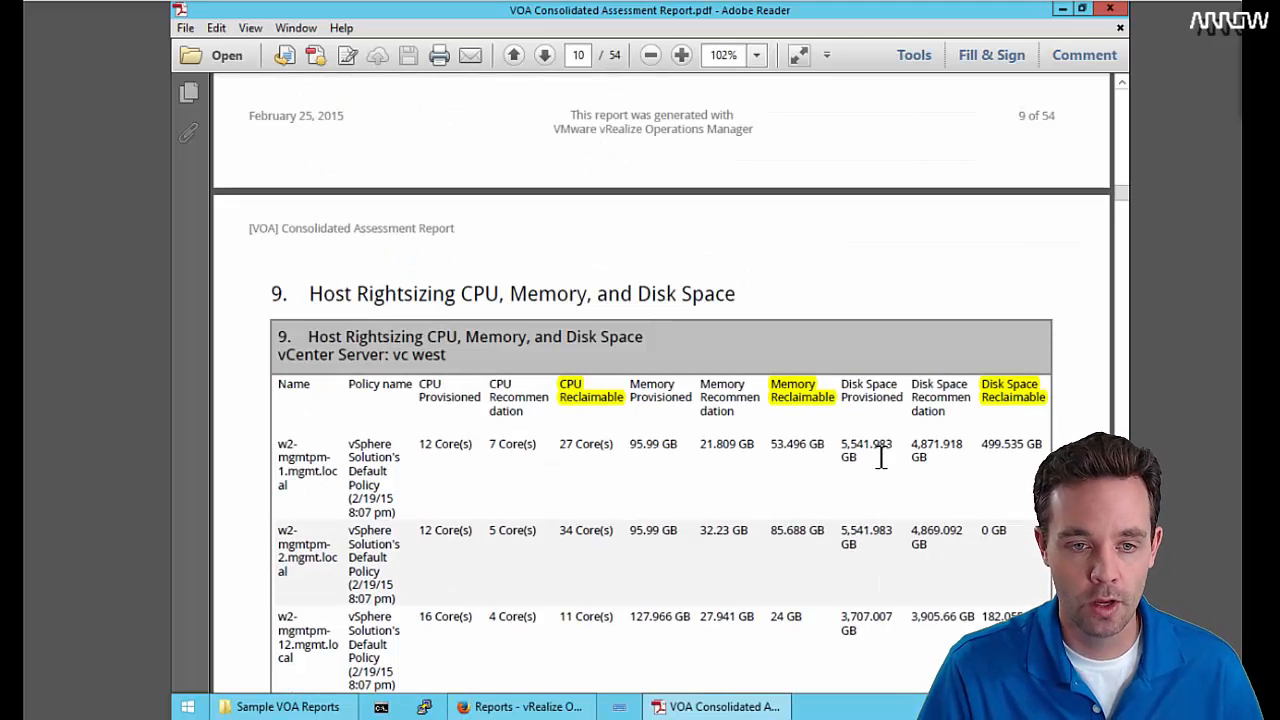